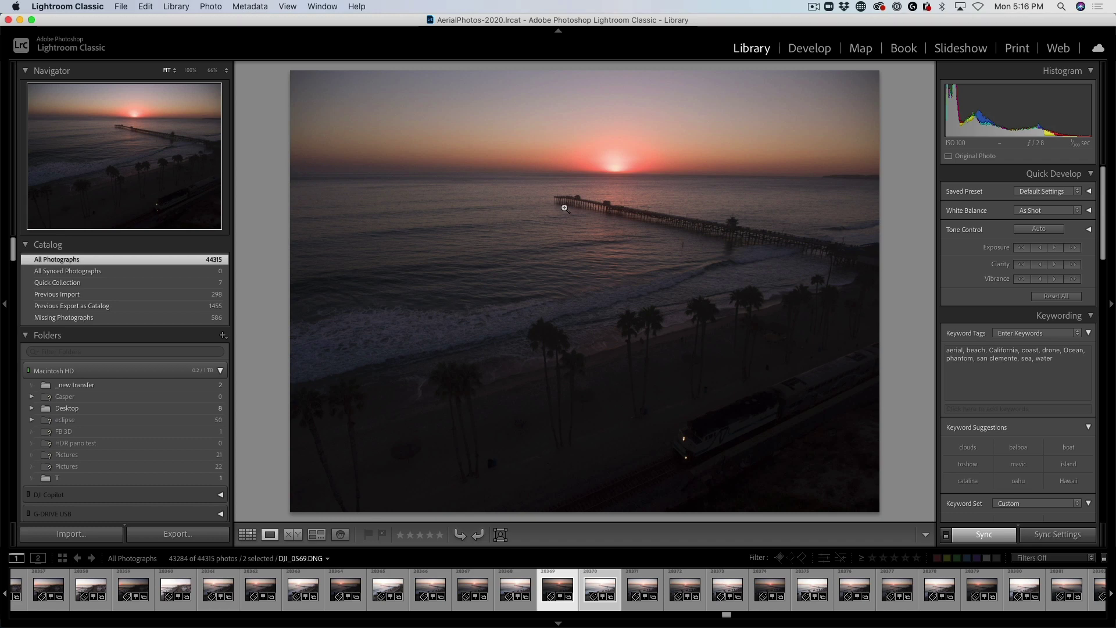
Develop the darker sunset photo 28369 with Exposure +0.45, Highlights -42, Shadows +11 and Blacks +14
key("g")
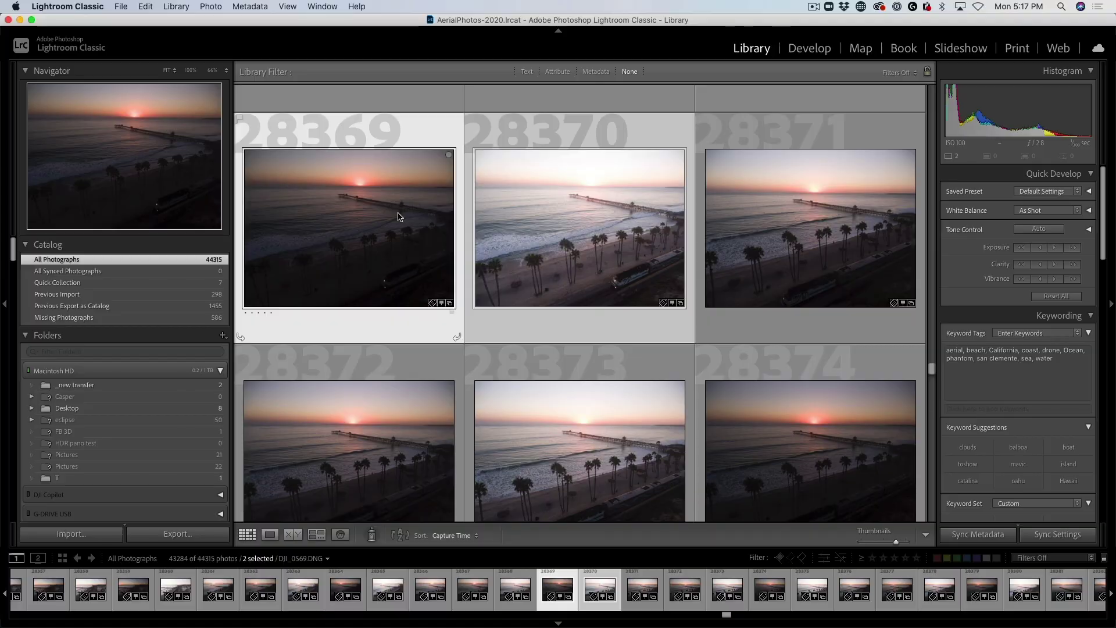
double_click(399, 215)
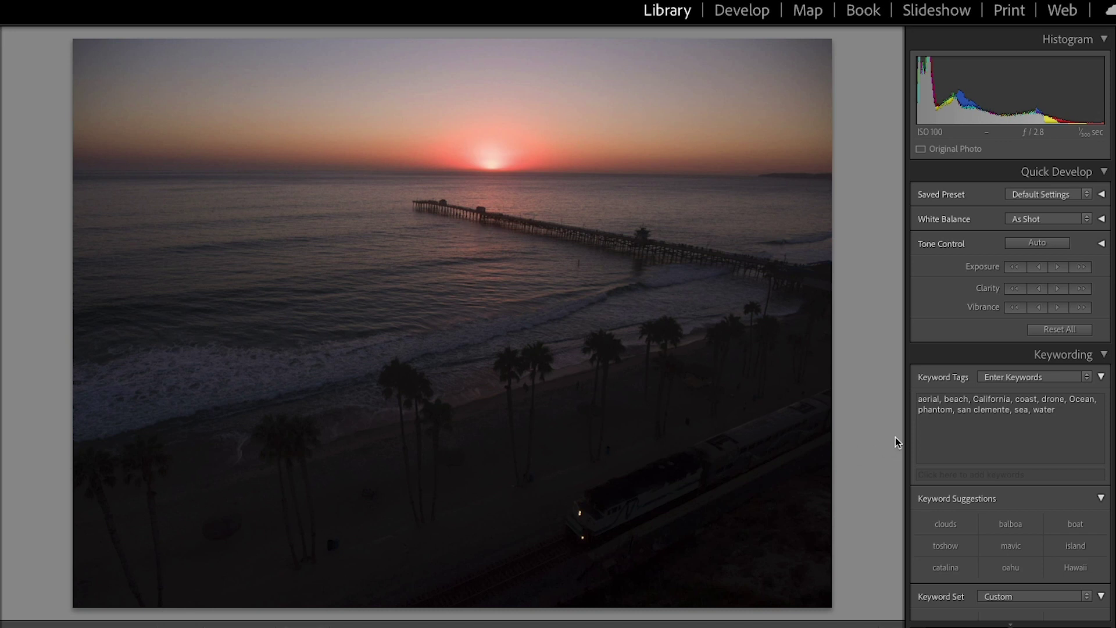
left_click(735, 10)
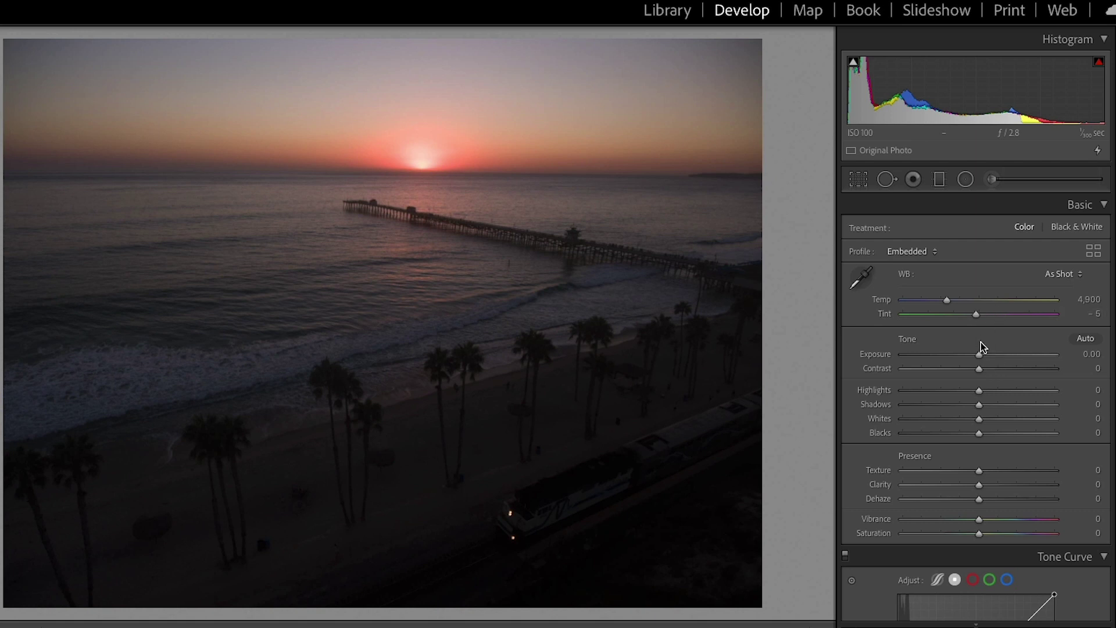
left_click_drag(979, 355, 985, 358)
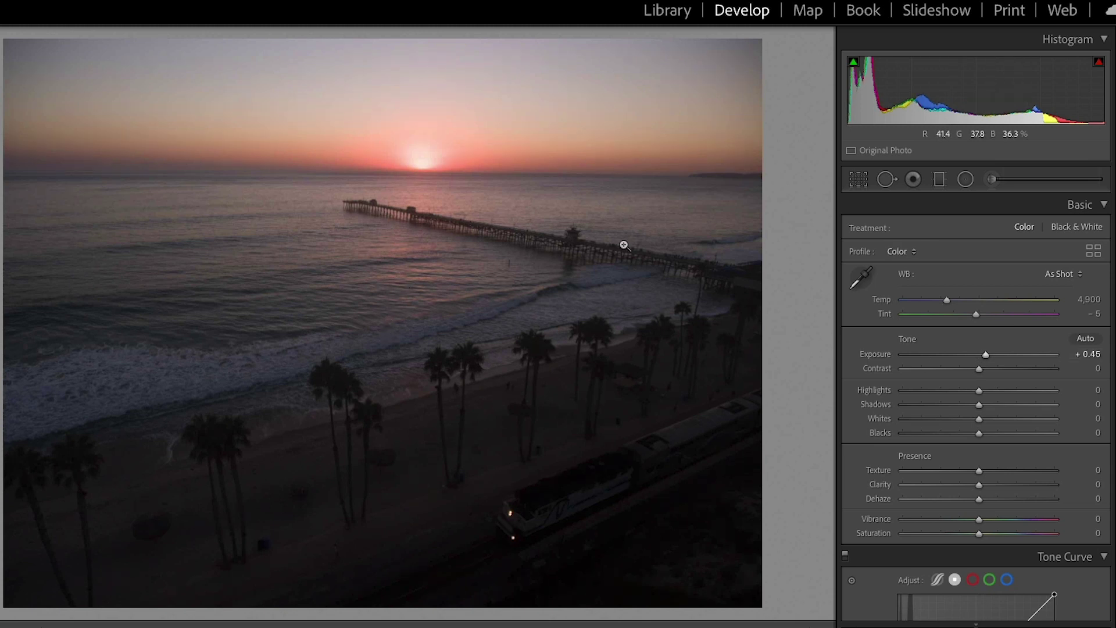
left_click_drag(981, 395, 947, 391)
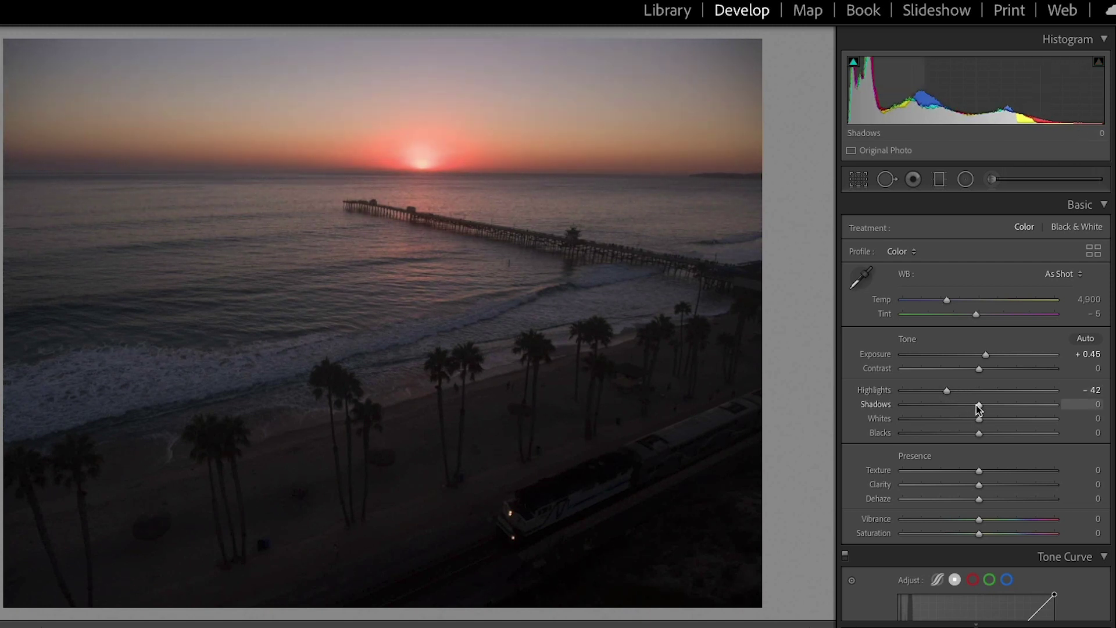
left_click_drag(979, 405, 986, 405)
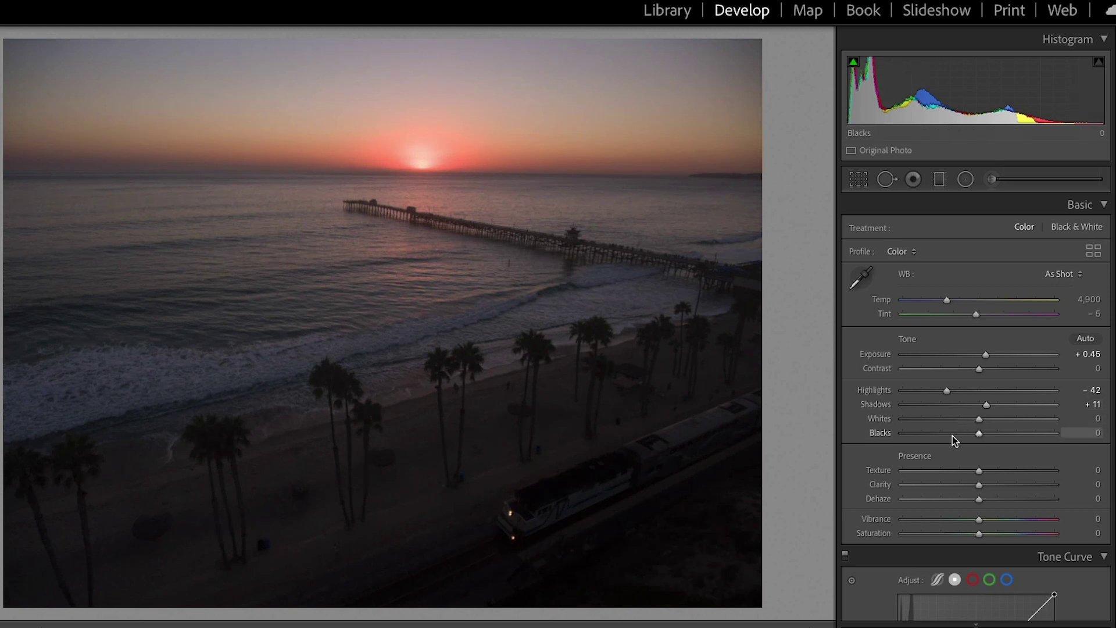
mouse_move(980, 434)
left_mouse_down()
mouse_move(1017, 433)
mouse_move(990, 433)
left_mouse_up()
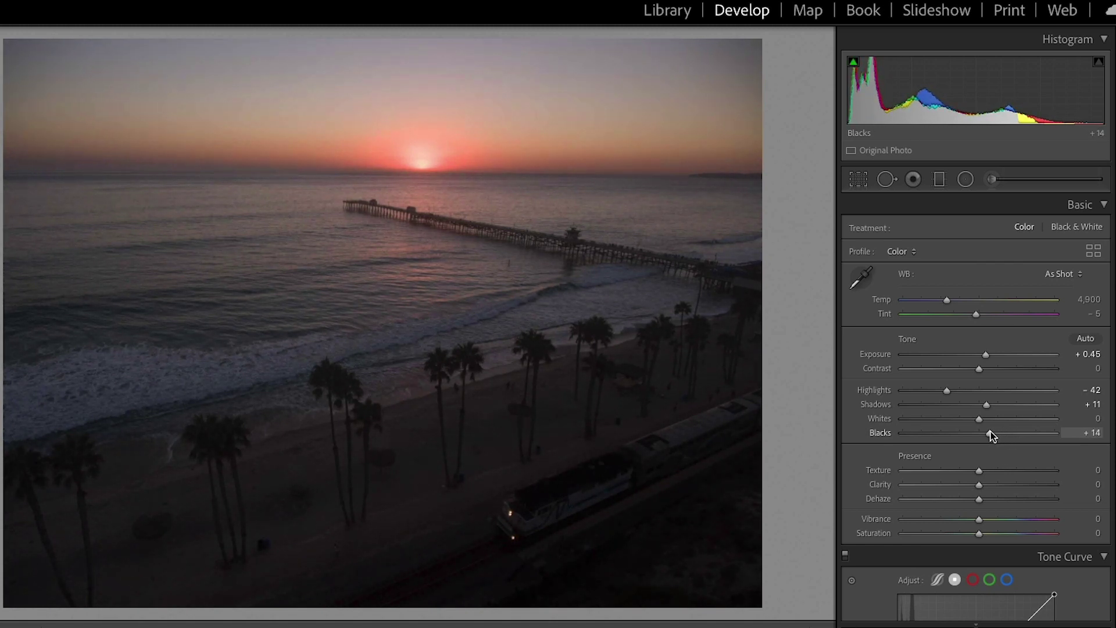
left_click_drag(981, 419, 980, 419)
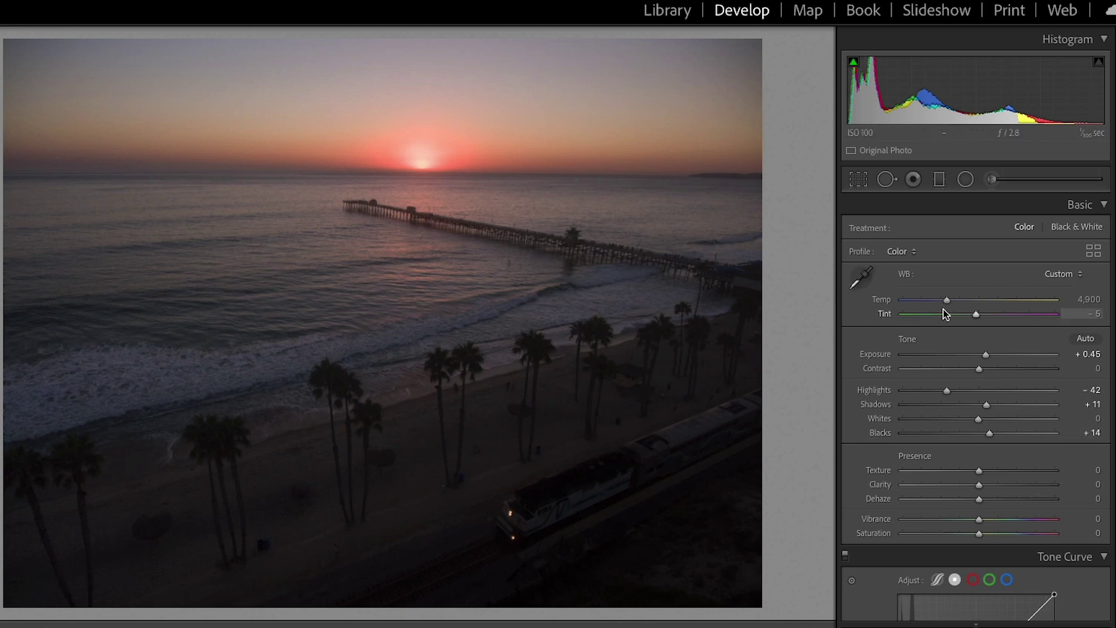
left_click(497, 338)
left_click(497, 340)
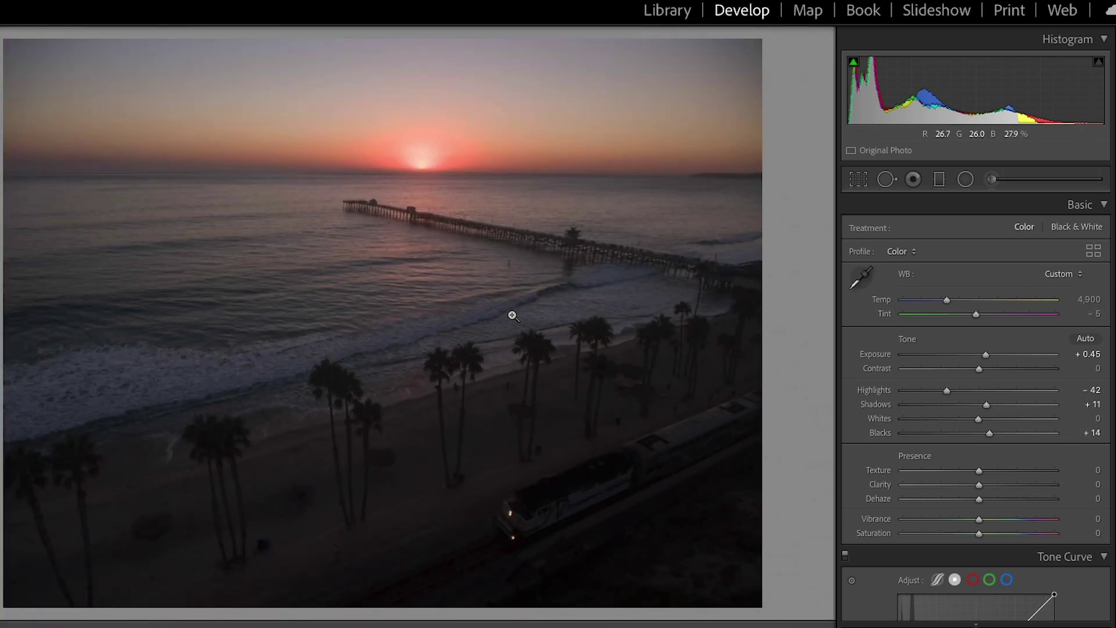
Develop the brighter photo 28370 with Highlights -100, Exposure -0.40, Shadows +14 and Whites +16
key("g")
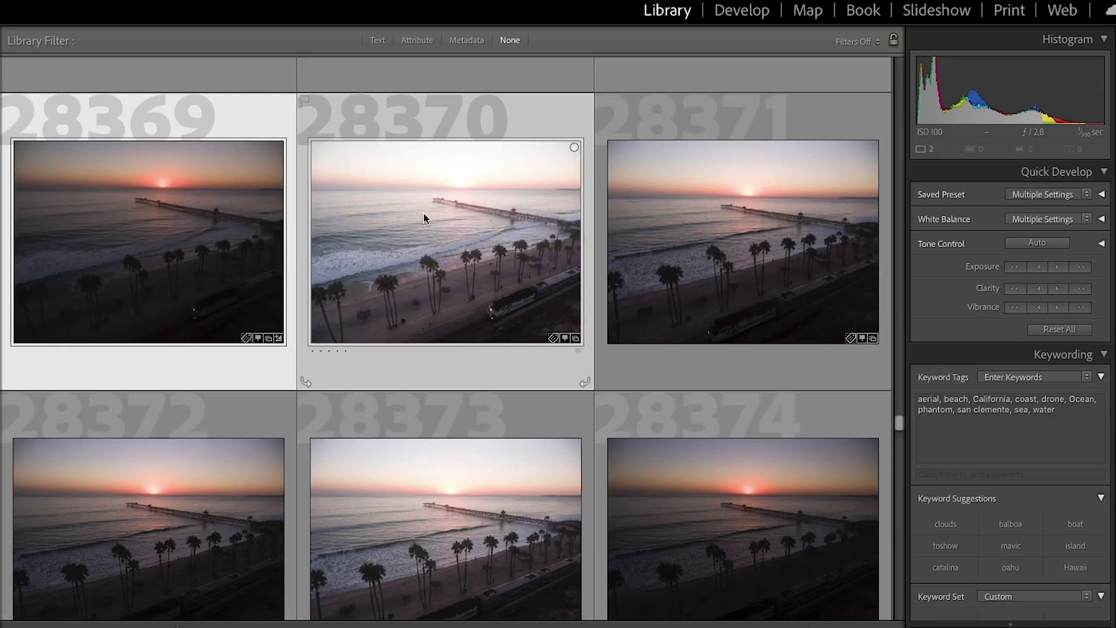
double_click(423, 219)
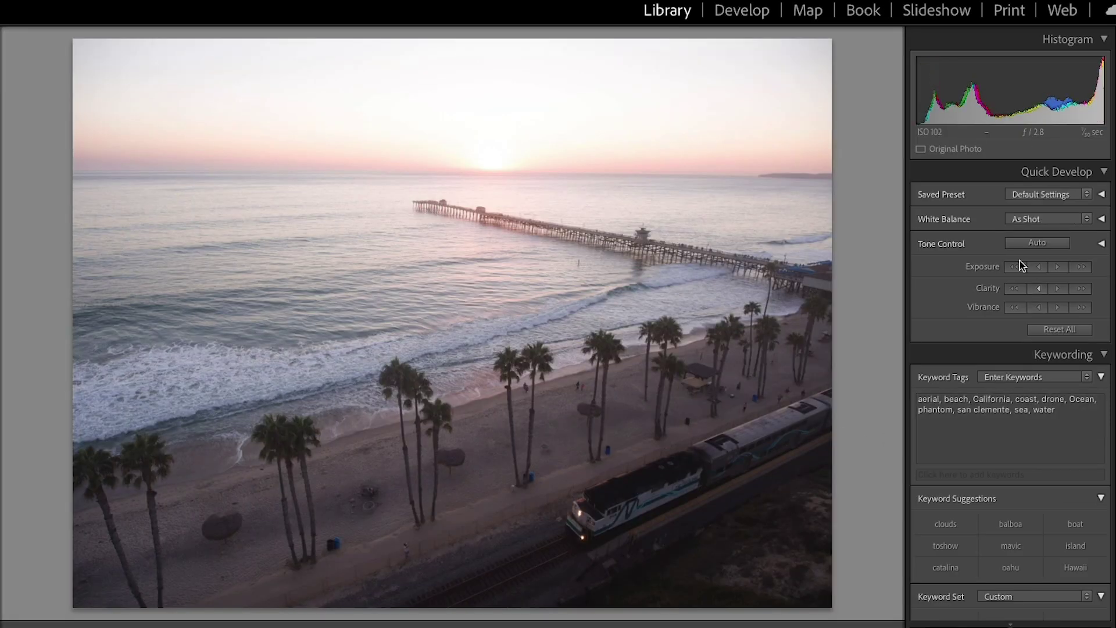
left_click(746, 10)
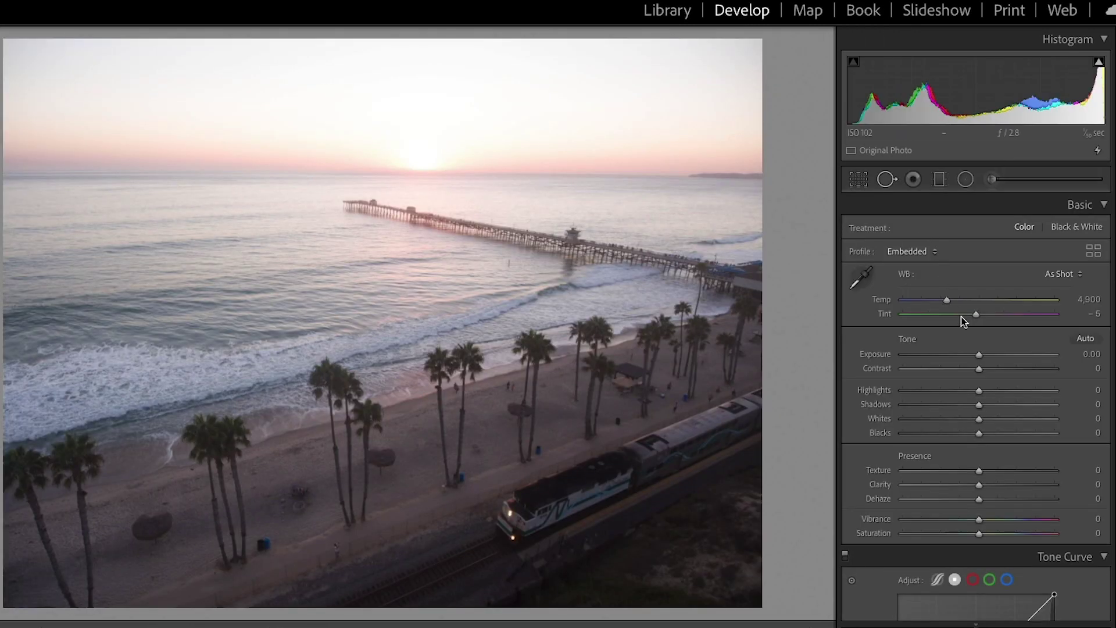
left_click_drag(978, 391, 898, 393)
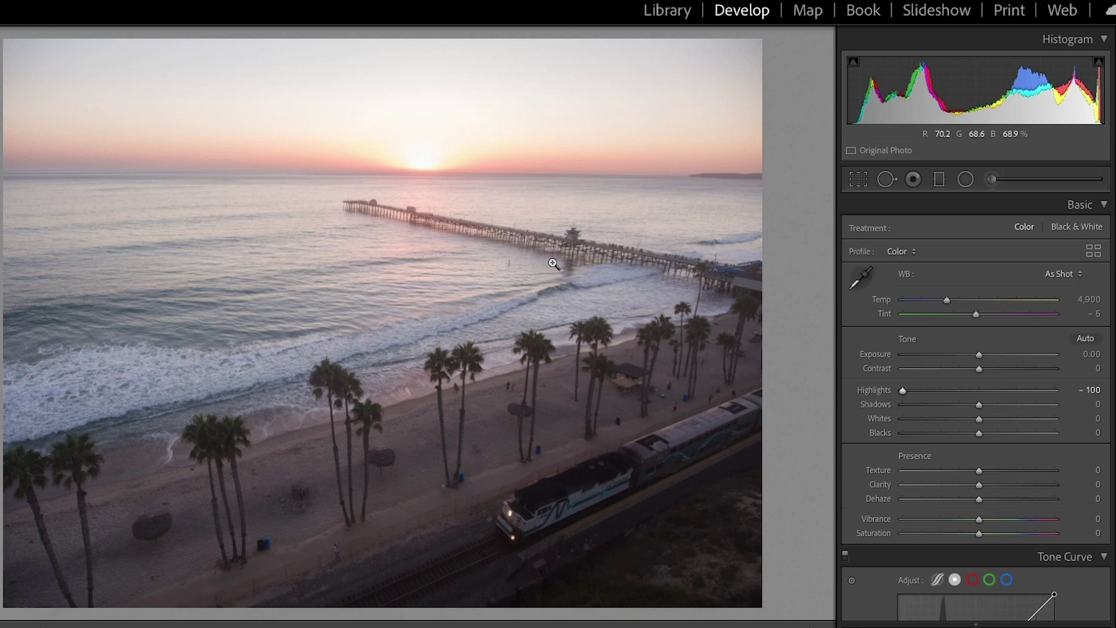
left_click_drag(980, 354, 972, 357)
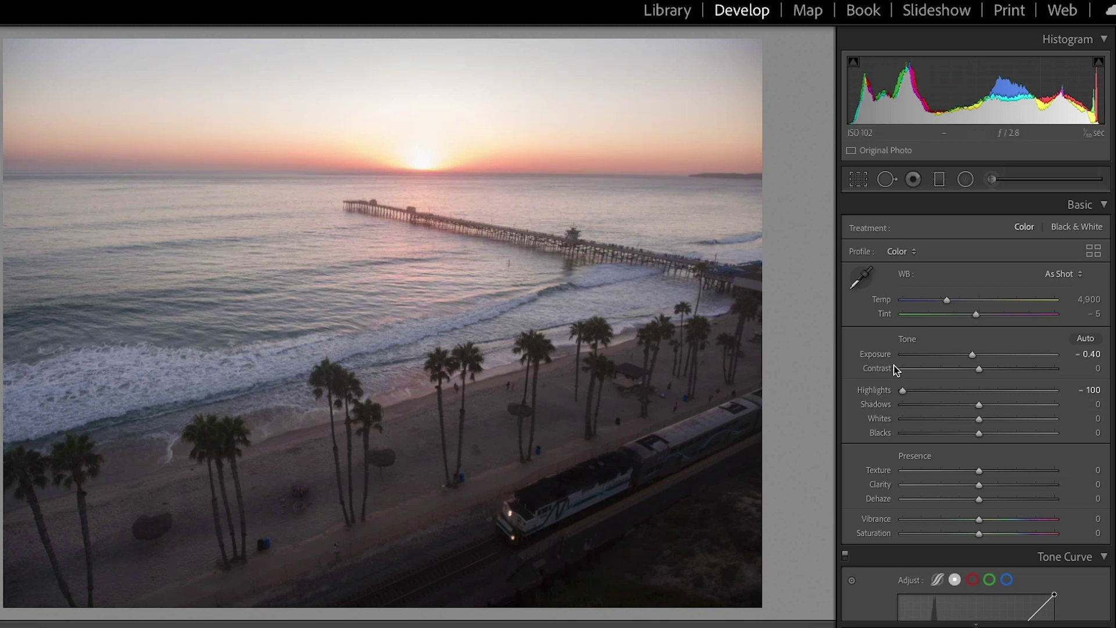
mouse_move(979, 405)
left_mouse_down()
mouse_move(1002, 406)
mouse_move(989, 406)
mouse_move(999, 421)
mouse_move(986, 423)
left_mouse_up()
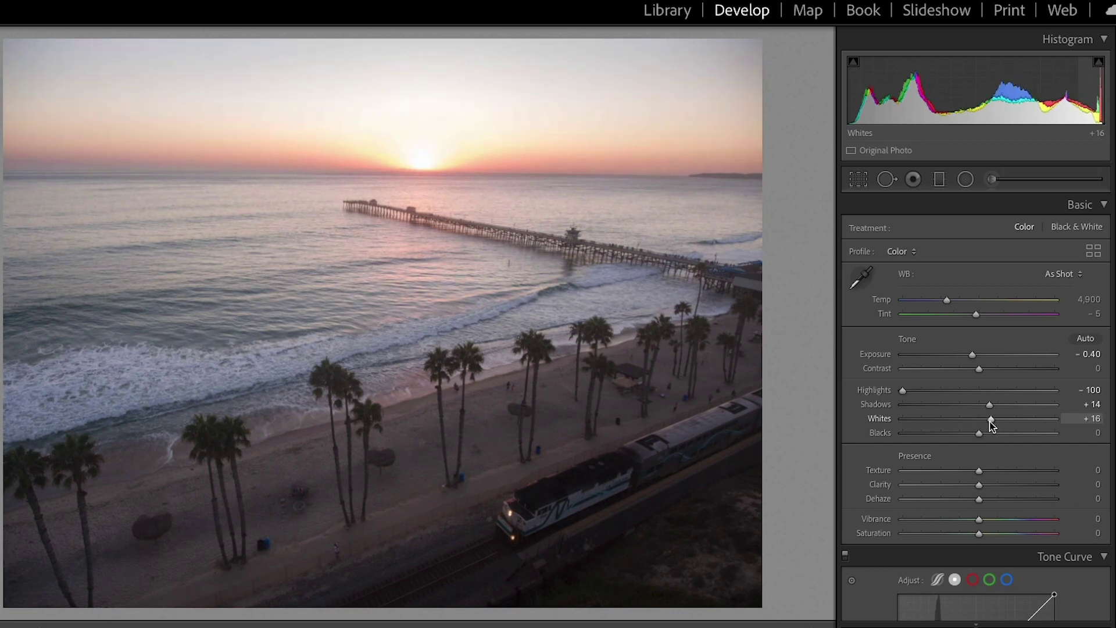
left_click(527, 342)
left_click(526, 341)
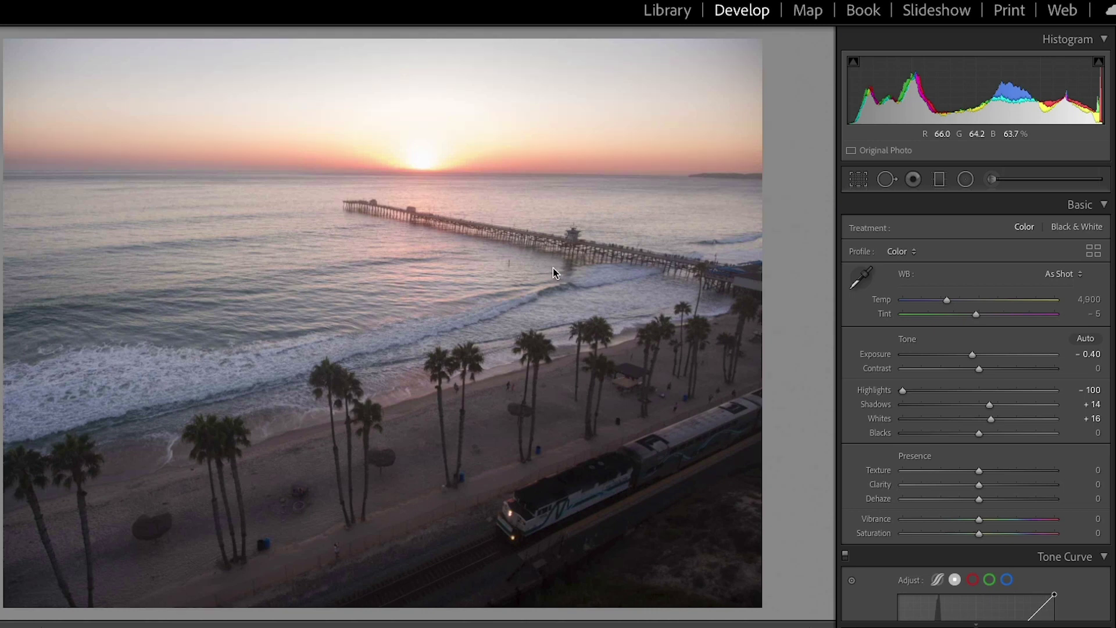
Open the two selected sunset photos together as layers in a single Photoshop document
key("g")
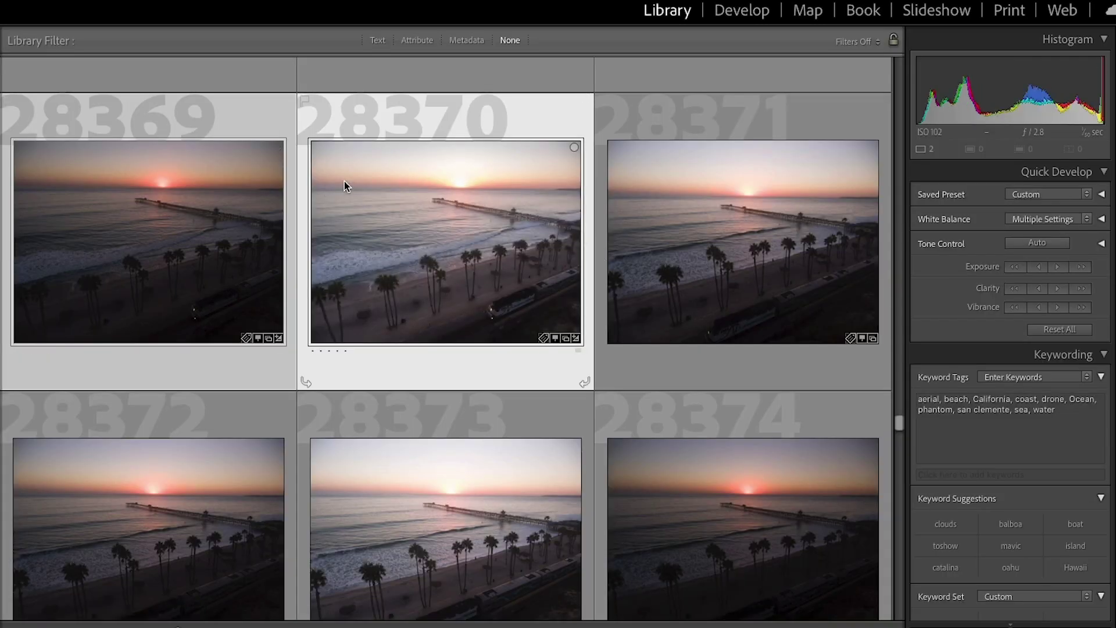
right_click(399, 196)
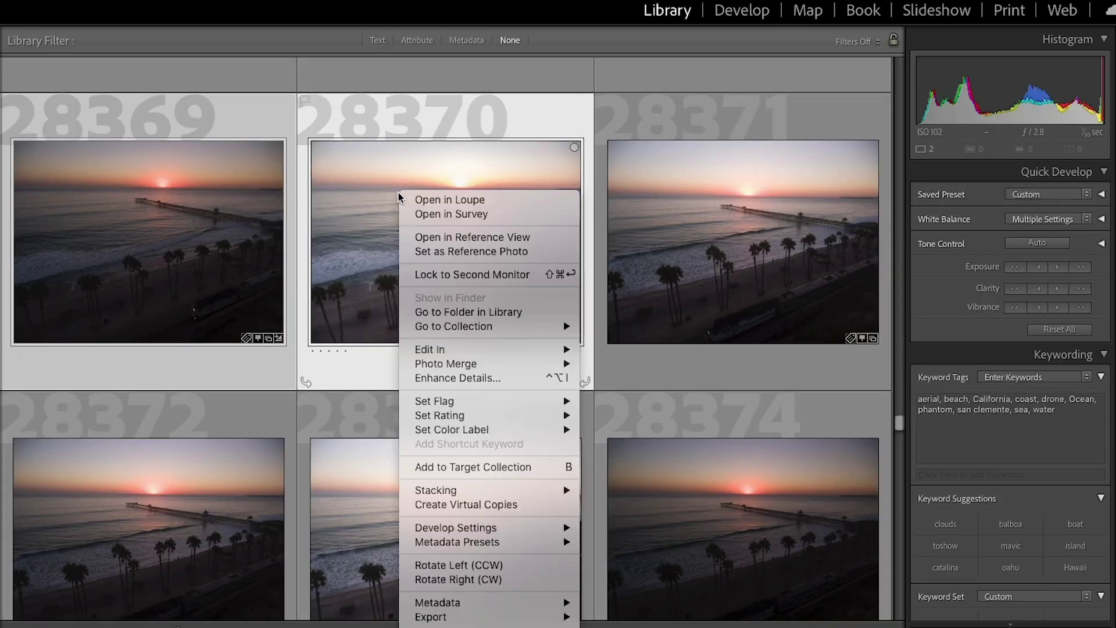
mouse_move(485, 349)
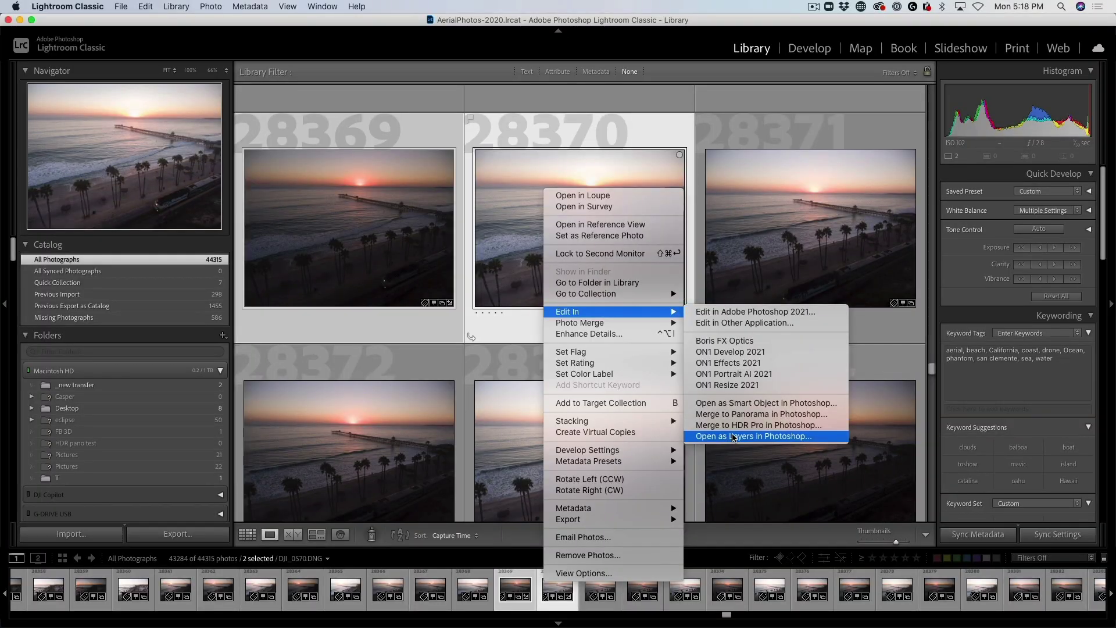
left_click(733, 436)
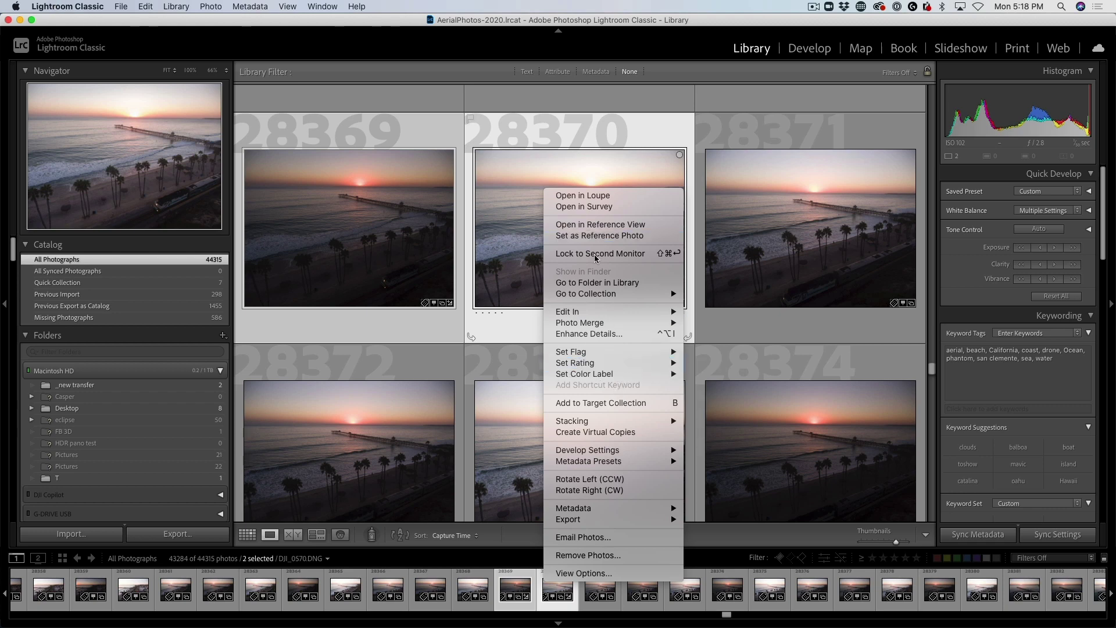
mouse_move(603, 314)
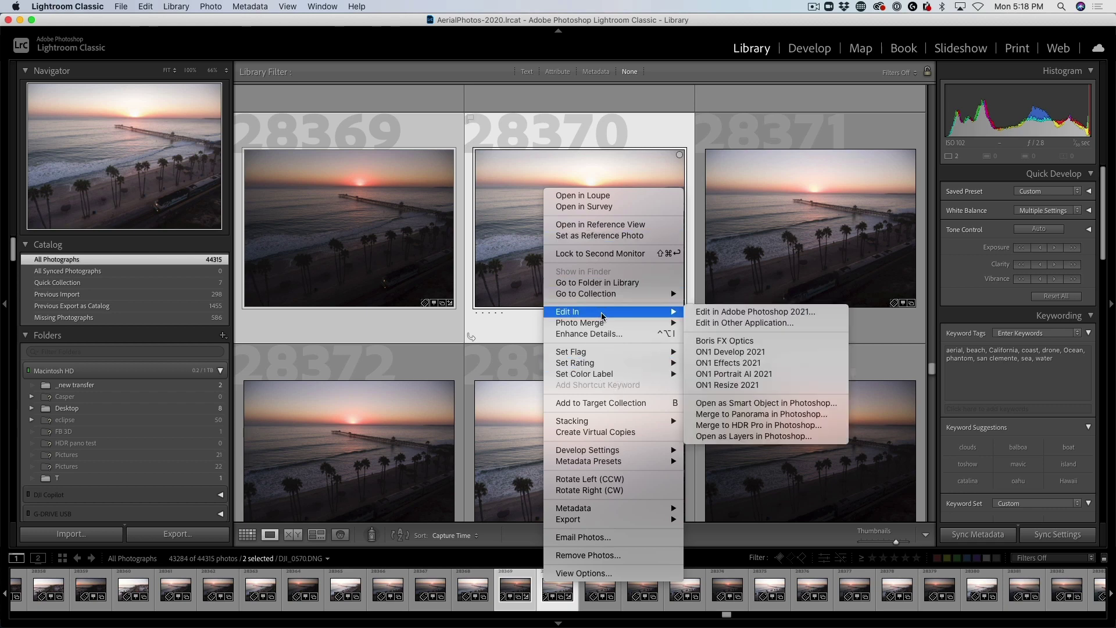
left_click(755, 437)
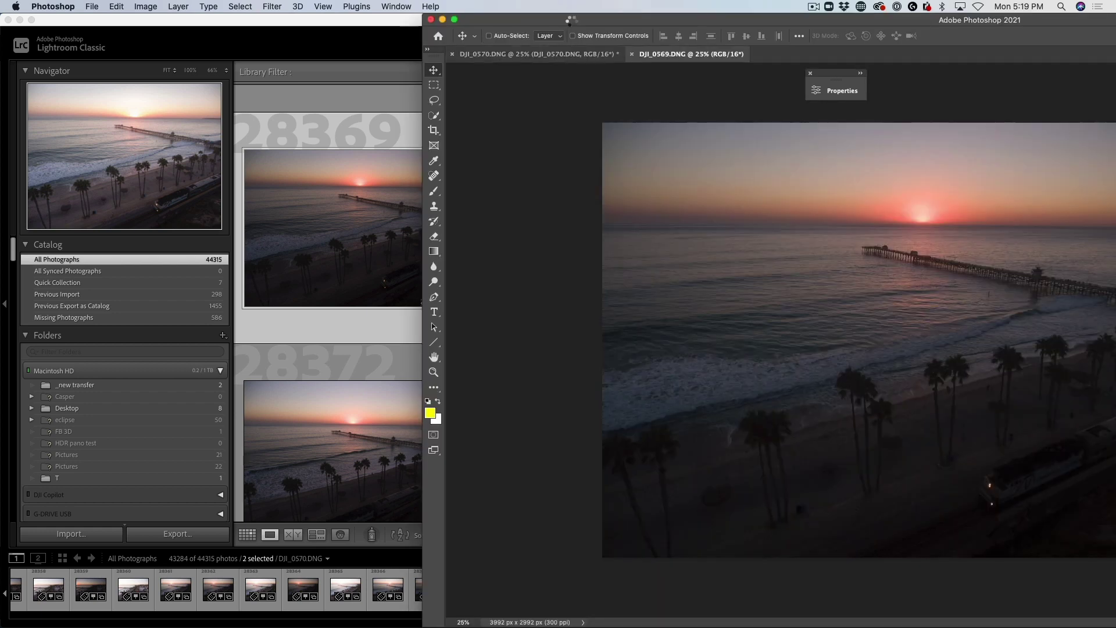
Position the document window to fill the screen and compare the two exposures by hiding and reshowing the DJI_0569.DNG layer
left_click_drag(451, 22, 59, 4)
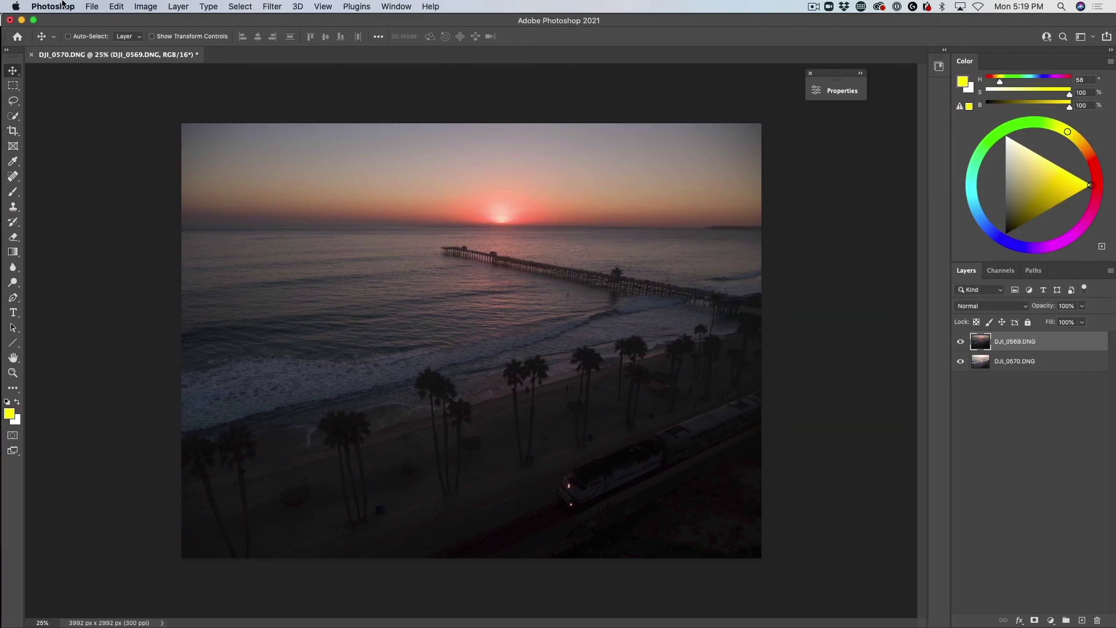
left_click(959, 342)
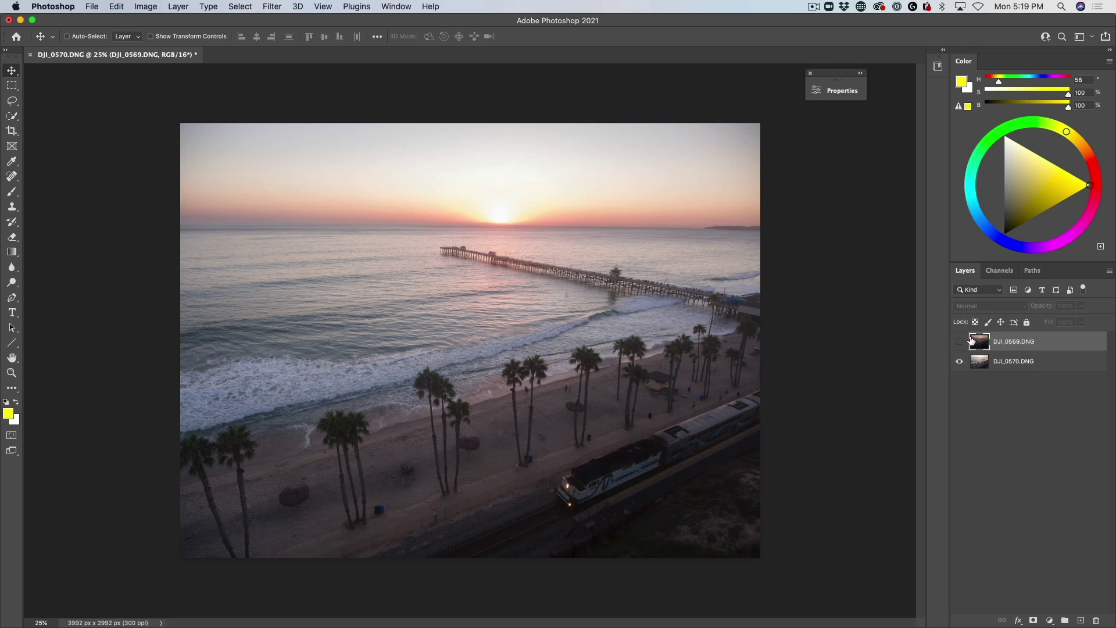
left_click(959, 342)
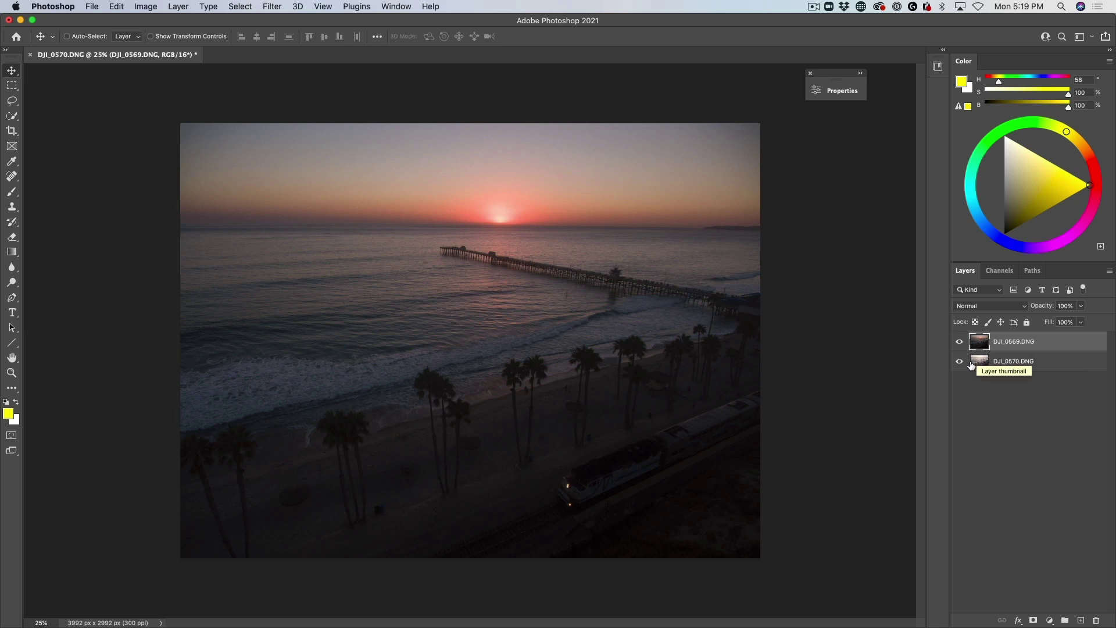
Fit the whole image on screen and move the floating Properties window off the photo
key("super")
key("super+plus")
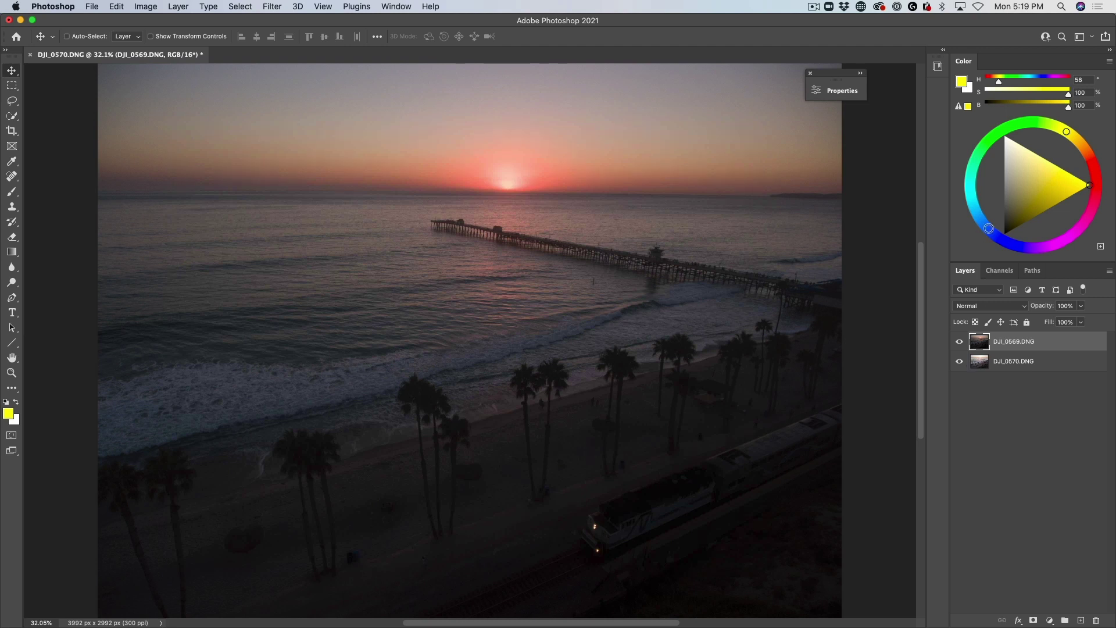
key("super+0")
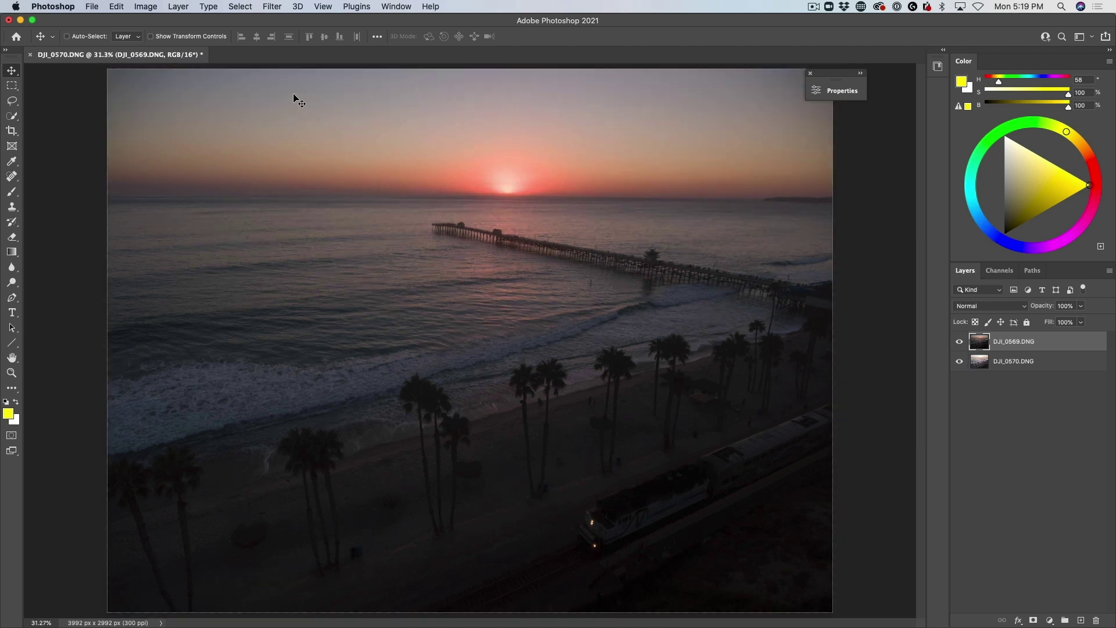
left_click_drag(821, 72, 886, 40)
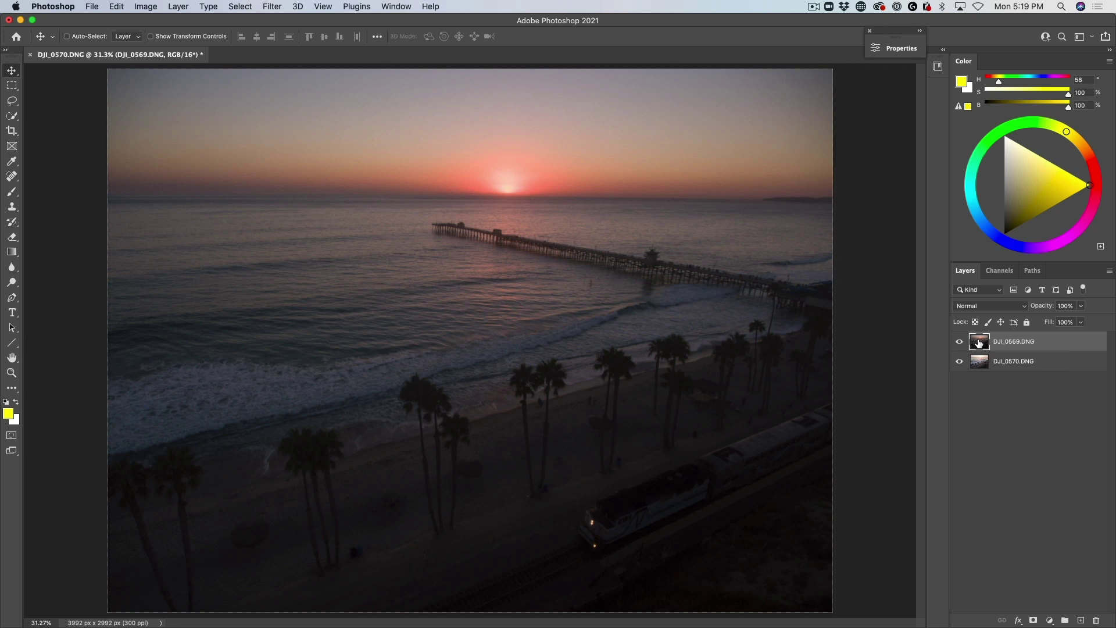
Add a black layer mask to DJI_0569.DNG and activate the Brush tool, checking the brush's size and hardness
left_click(1035, 621, "alt")
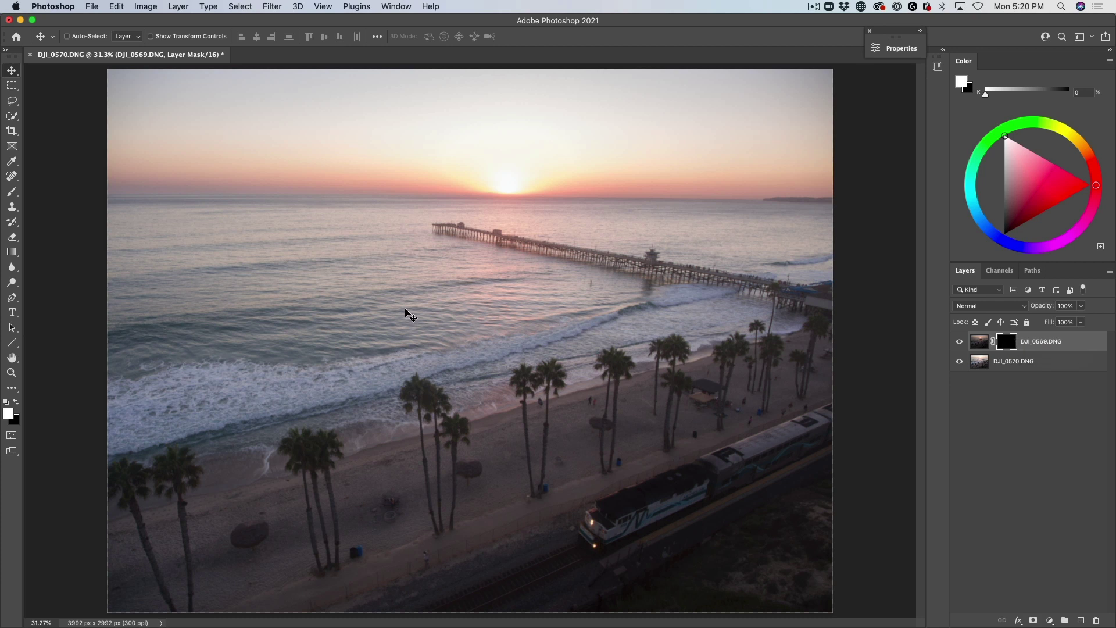
key("b")
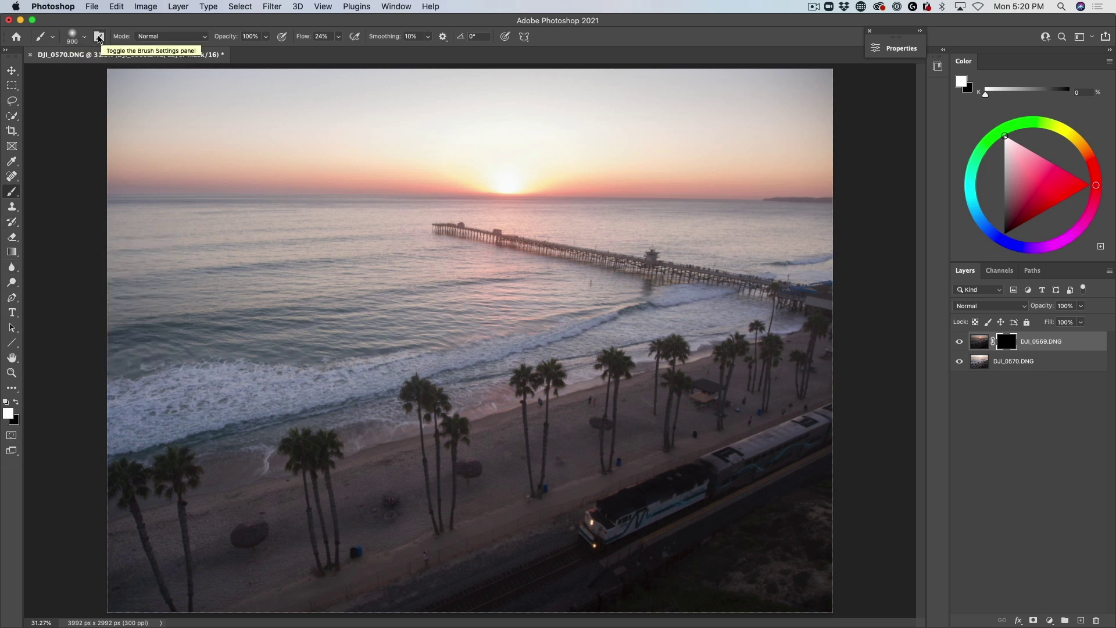
left_click(85, 37)
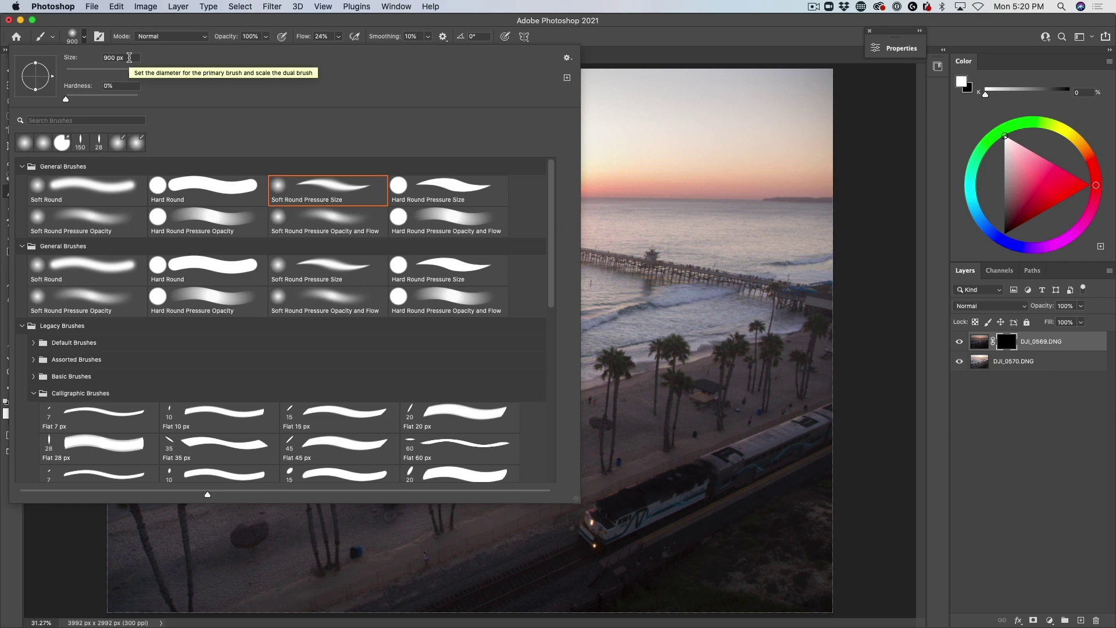
left_click(162, 25)
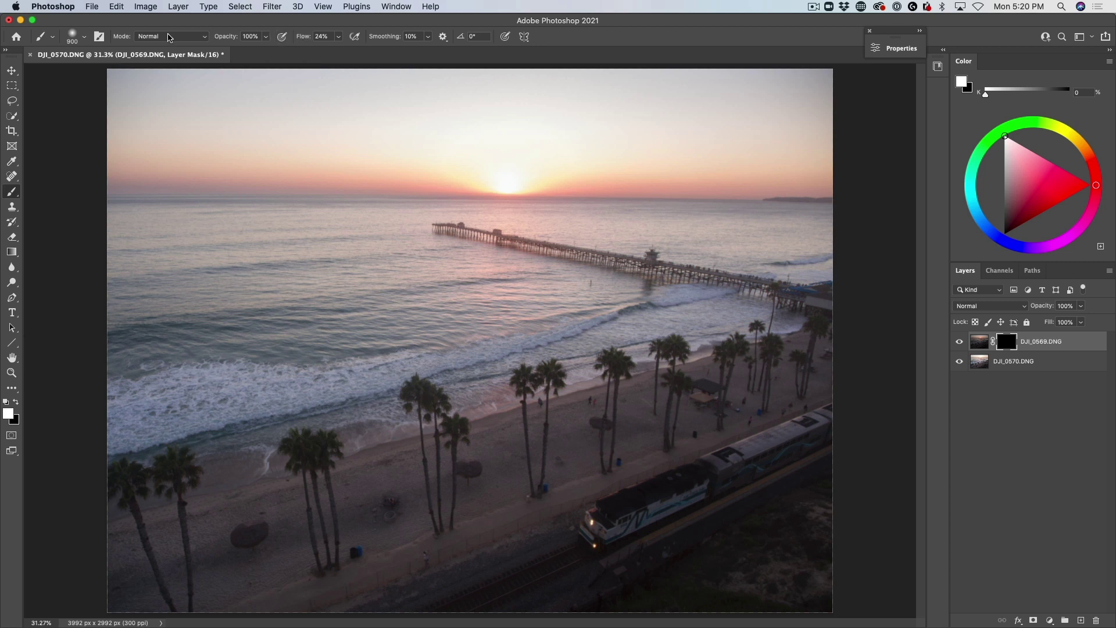
Open the brush's Transfer settings and choose Pen Pressure as the control for Opacity Jitter
left_click(99, 37)
key("F5")
mouse_move(1106, 381)
left_mouse_down()
mouse_move(909, 218)
mouse_move(847, 118)
mouse_move(783, 75)
left_mouse_up()
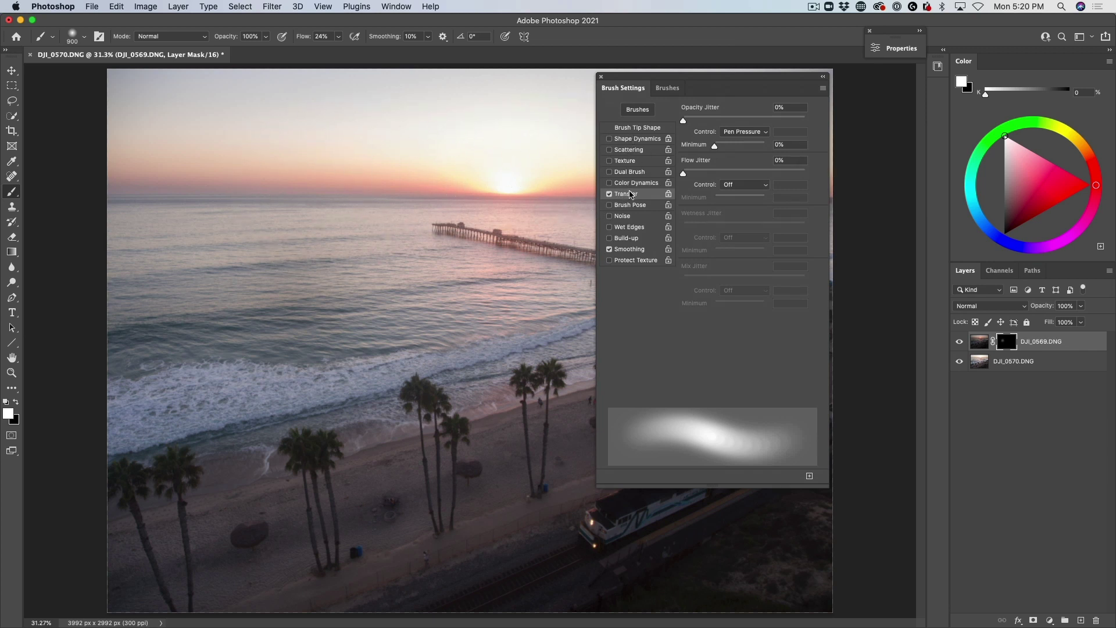
left_click(727, 133)
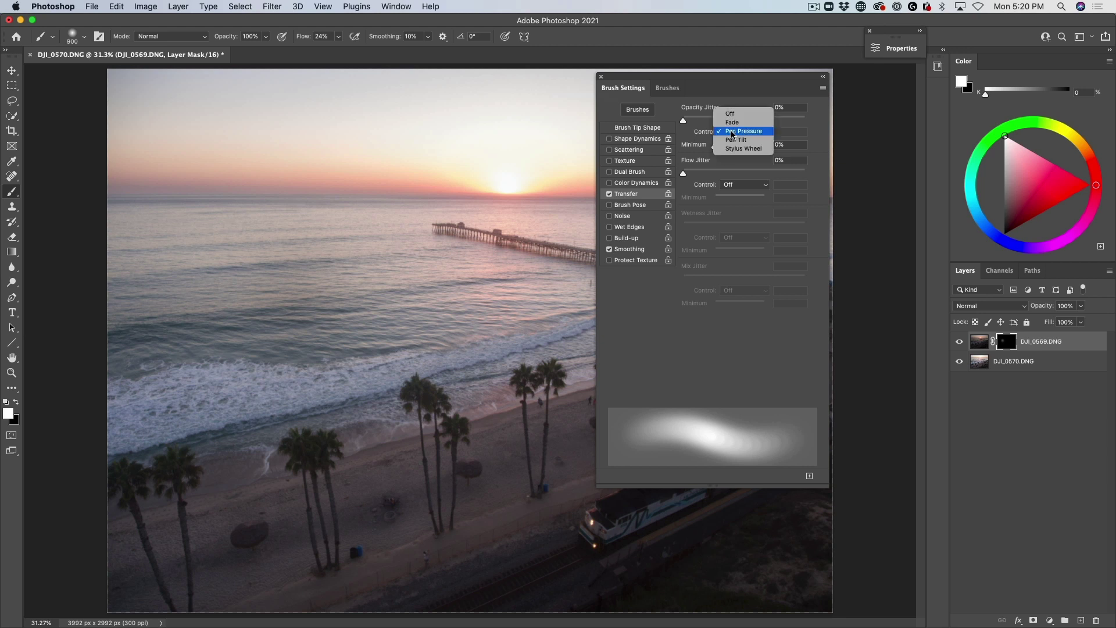
left_click(726, 133)
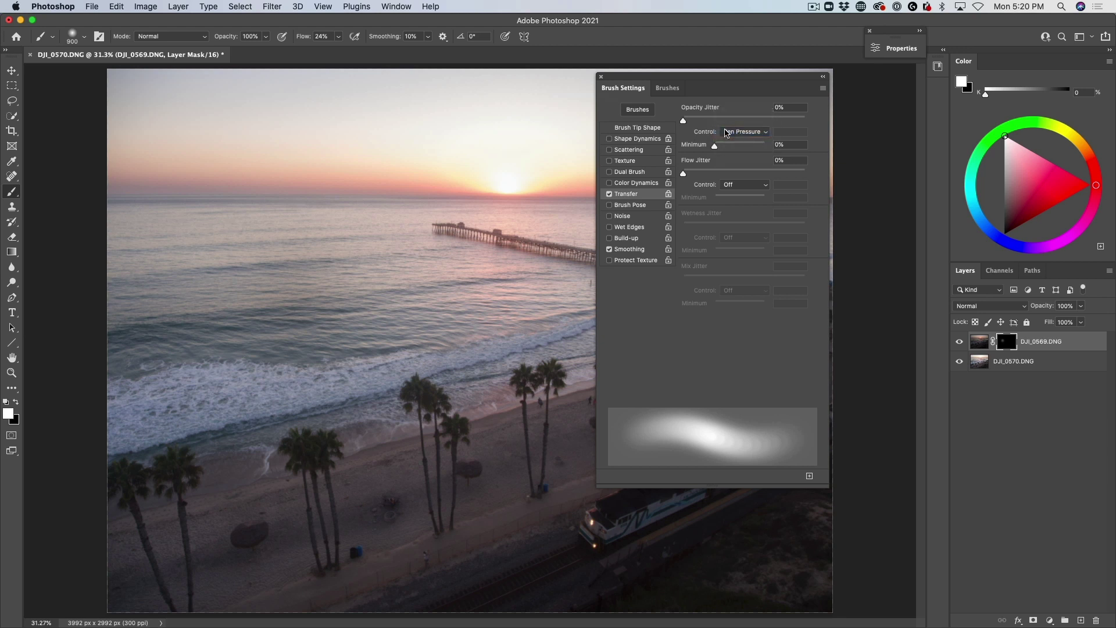
Check the opacity control options without changing them, then collapse the floating Brush Settings group and dock it beside the Color panel
left_click(726, 134)
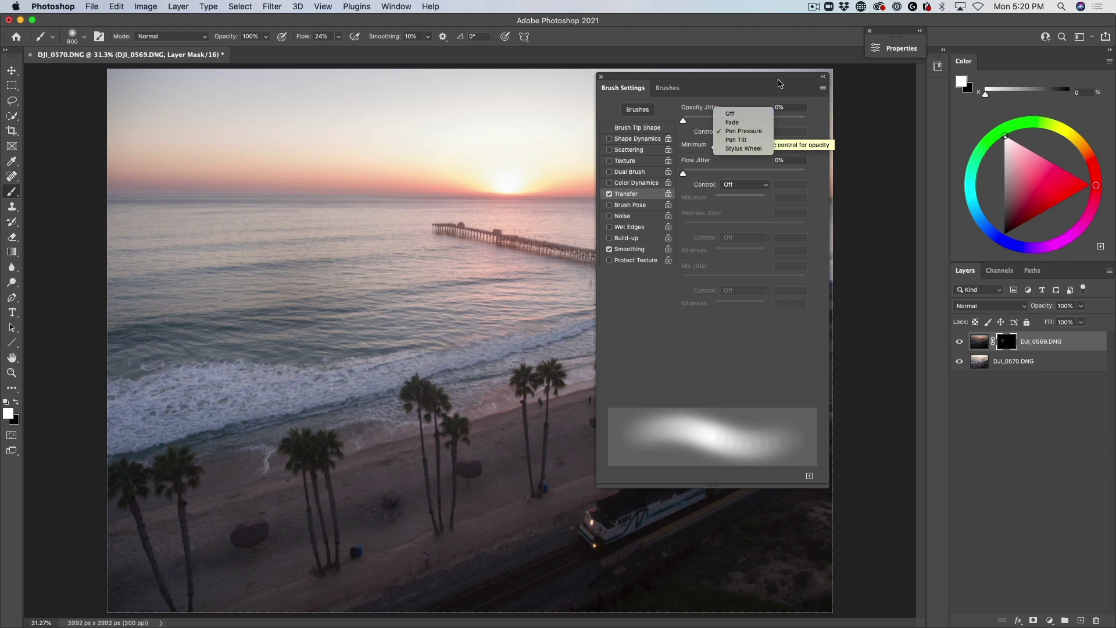
left_click(820, 78)
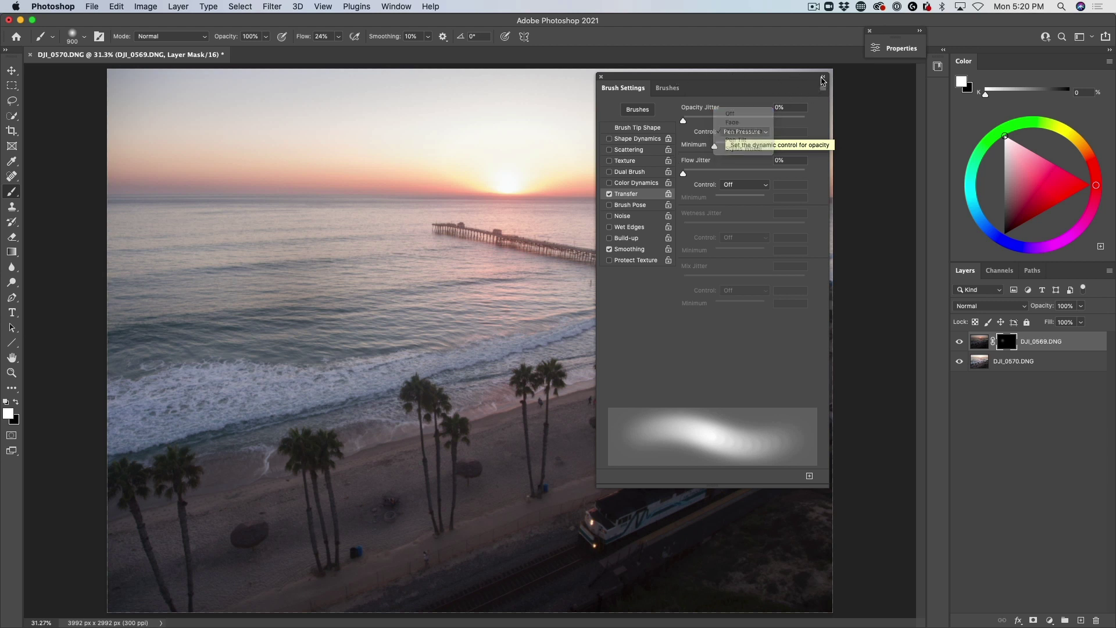
left_click(824, 78)
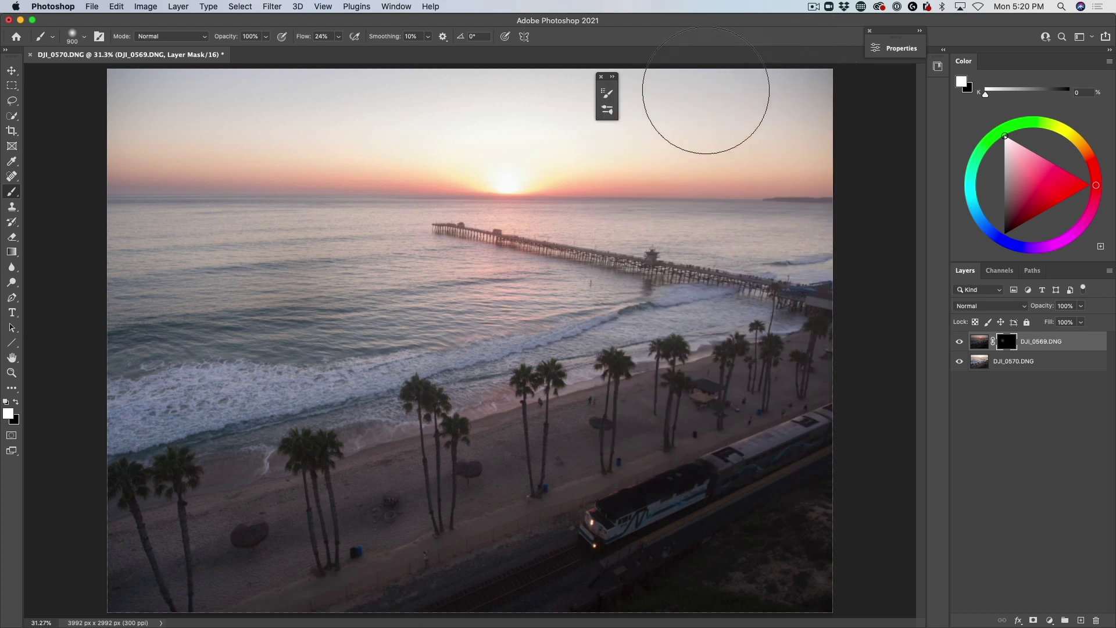
left_click_drag(608, 83, 937, 109)
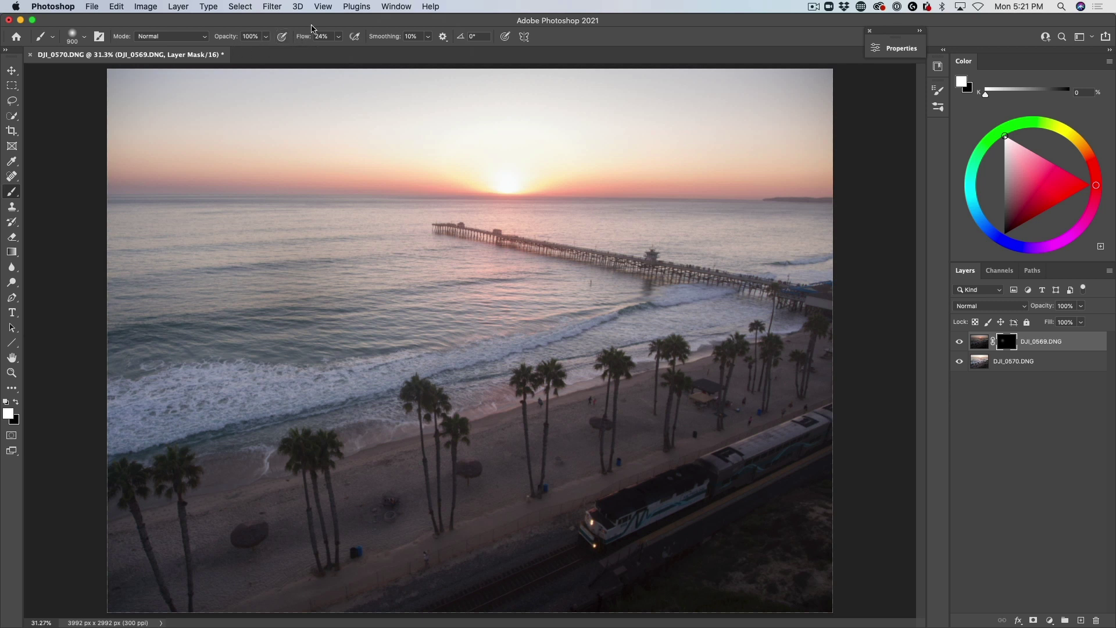
Set the brush Flow to 11% and paint white on the DJI_0569.DNG mask over the sky, horizon, upper water and photo edges
left_click_drag(299, 39, 296, 39)
left_click_drag(288, 36, 288, 38)
mouse_move(121, 117)
left_mouse_down()
mouse_move(631, 114)
mouse_move(809, 125)
mouse_move(315, 105)
mouse_move(111, 129)
mouse_move(419, 134)
mouse_move(722, 164)
mouse_move(282, 146)
mouse_move(83, 159)
mouse_move(142, 127)
mouse_move(279, 117)
mouse_move(472, 113)
mouse_move(796, 133)
mouse_move(820, 118)
mouse_move(180, 100)
mouse_move(108, 115)
mouse_move(105, 126)
mouse_move(157, 127)
mouse_move(435, 114)
mouse_move(724, 140)
mouse_move(786, 121)
mouse_move(355, 142)
mouse_move(219, 186)
mouse_move(169, 233)
mouse_move(342, 174)
mouse_move(157, 223)
mouse_move(462, 178)
mouse_move(623, 177)
mouse_move(755, 207)
mouse_move(826, 206)
mouse_move(829, 168)
mouse_move(712, 143)
mouse_move(428, 134)
mouse_move(537, 126)
mouse_move(814, 139)
mouse_move(806, 131)
mouse_move(136, 126)
mouse_move(101, 150)
mouse_move(167, 162)
mouse_move(666, 151)
mouse_move(820, 163)
mouse_move(479, 161)
mouse_move(286, 184)
mouse_move(159, 238)
mouse_move(121, 283)
mouse_move(473, 219)
mouse_move(596, 223)
mouse_move(412, 287)
mouse_move(113, 364)
mouse_move(455, 157)
mouse_move(124, 149)
mouse_move(664, 132)
mouse_move(473, 142)
mouse_move(813, 221)
mouse_move(381, 273)
mouse_move(461, 249)
mouse_move(692, 242)
mouse_move(124, 440)
mouse_move(101, 436)
mouse_move(174, 411)
mouse_move(249, 585)
mouse_move(151, 537)
left_mouse_up()
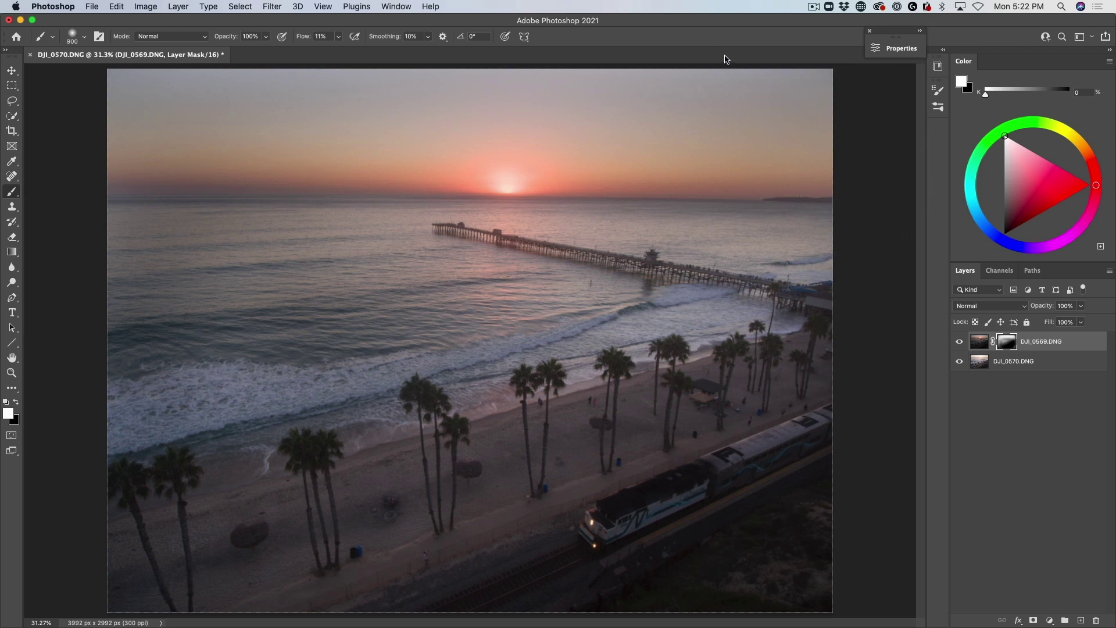
Review the painted blend by hiding and reshowing first the DJI_0569.DNG layer and then the DJI_0570.DNG layer
left_click(959, 341)
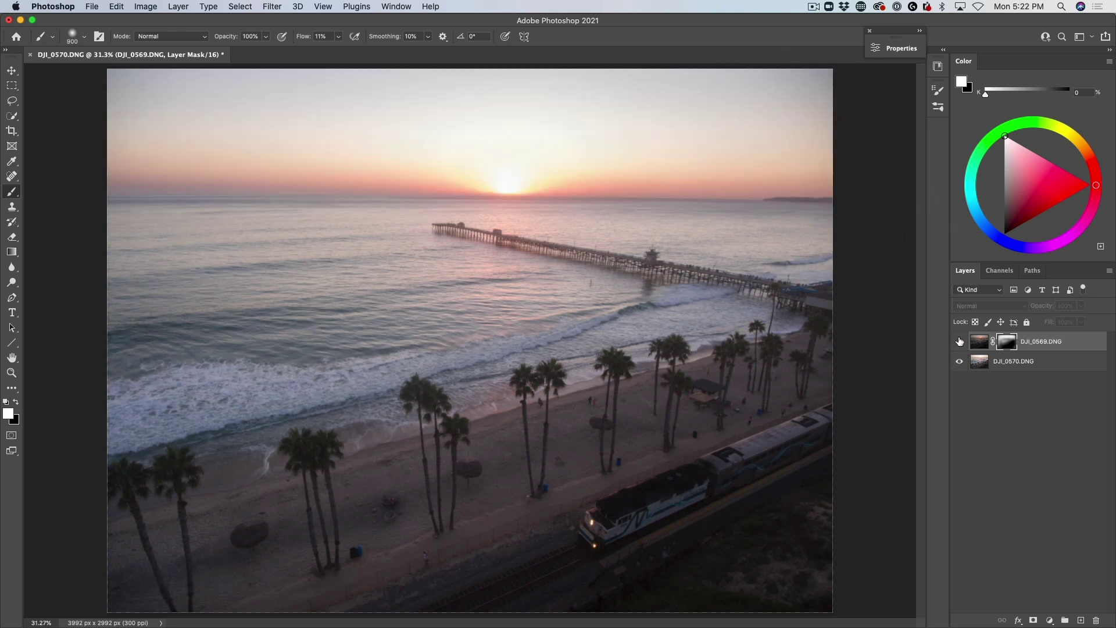
left_click(960, 341)
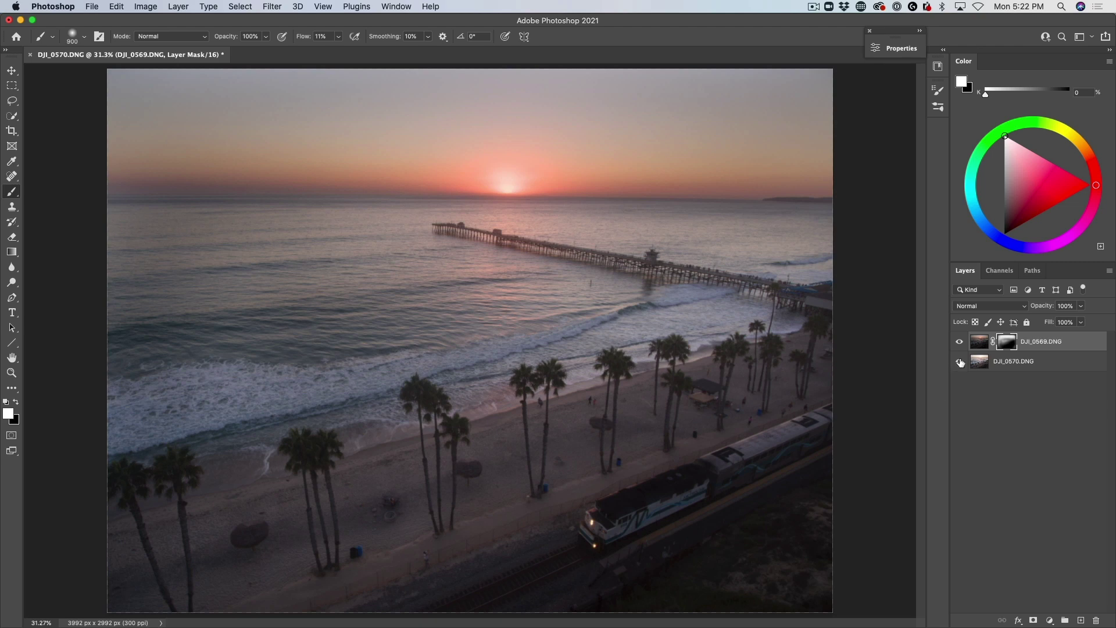
left_click(959, 362)
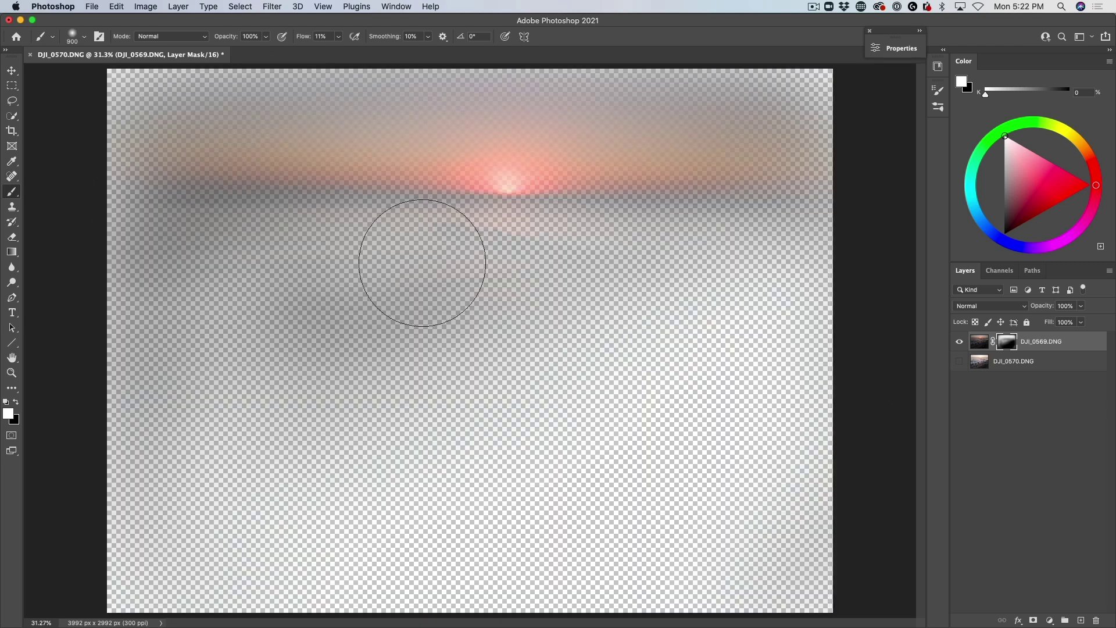
left_click(959, 363)
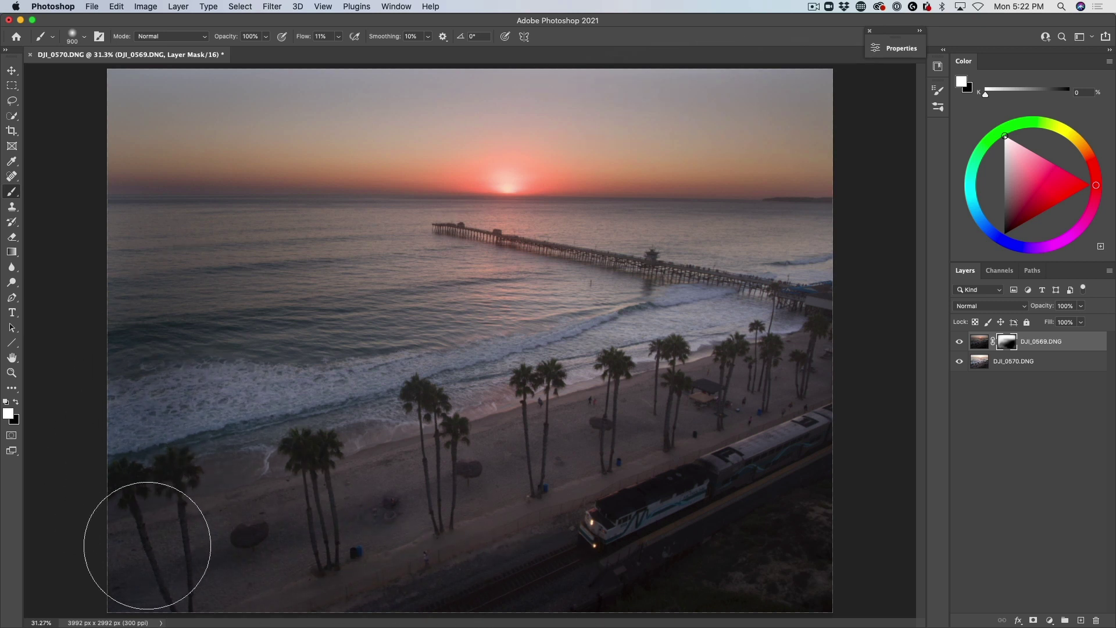
mouse_move(594, 624)
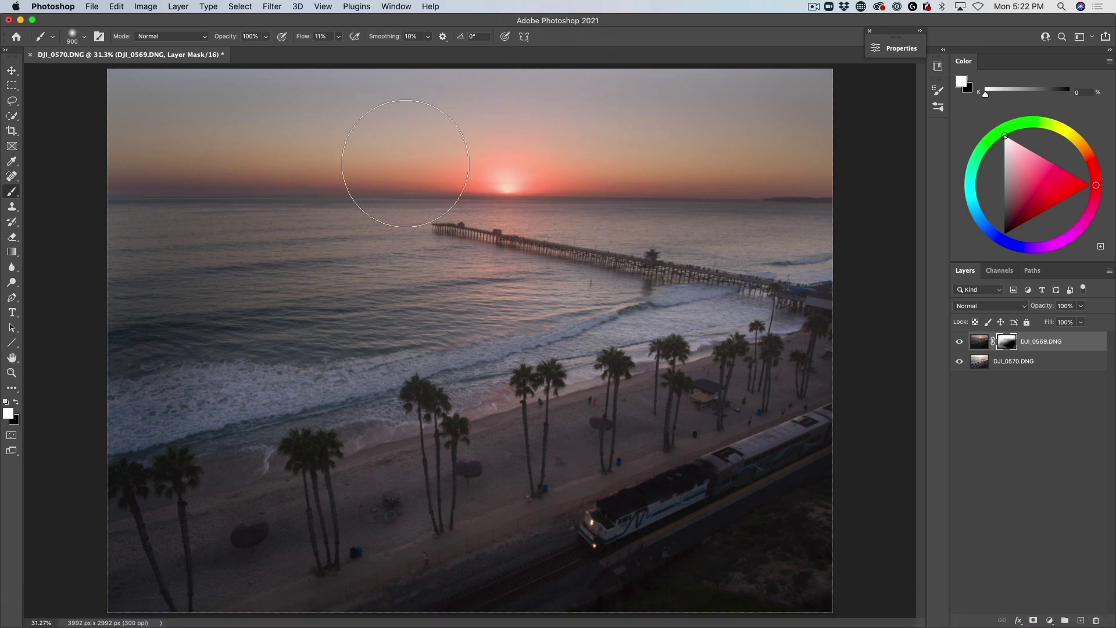
Paint black on the DJI_0569.DNG mask with brush sizes from 500 to 1000 to brighten the central water and beach
left_click(12, 70)
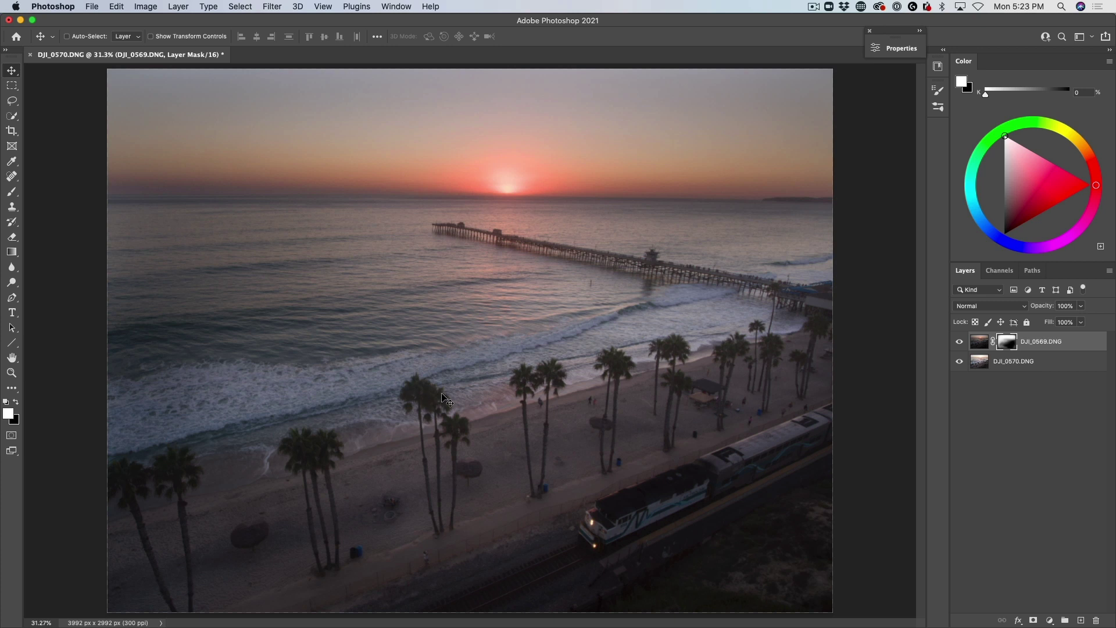
key("x")
key("b")
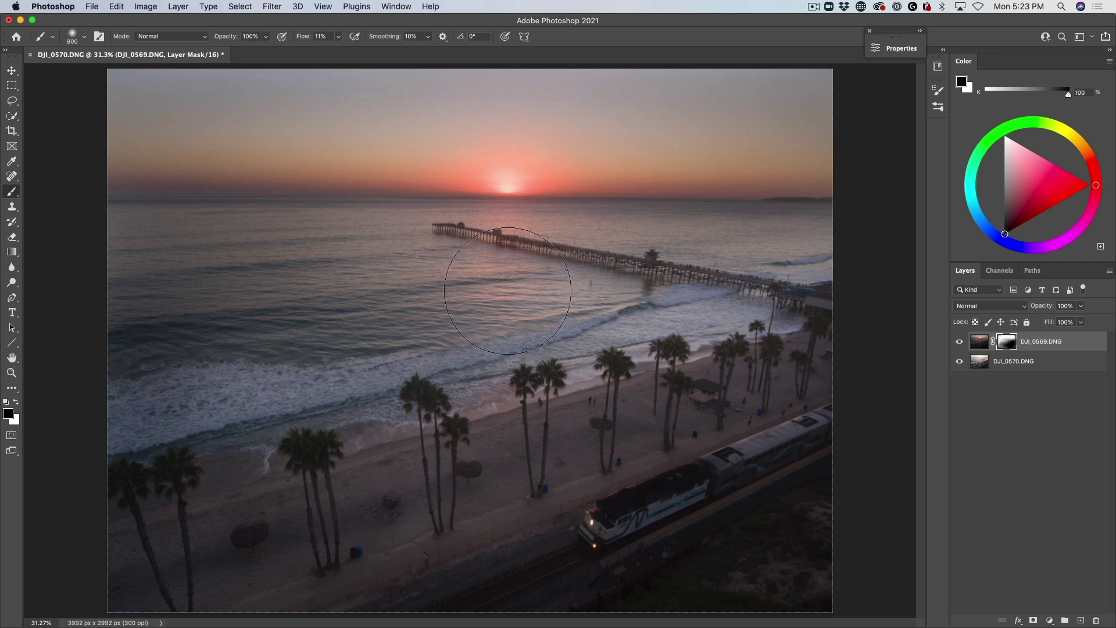
key("bracketleft")
key("bracketleft")
key("bracketleft")
key("bracketleft")
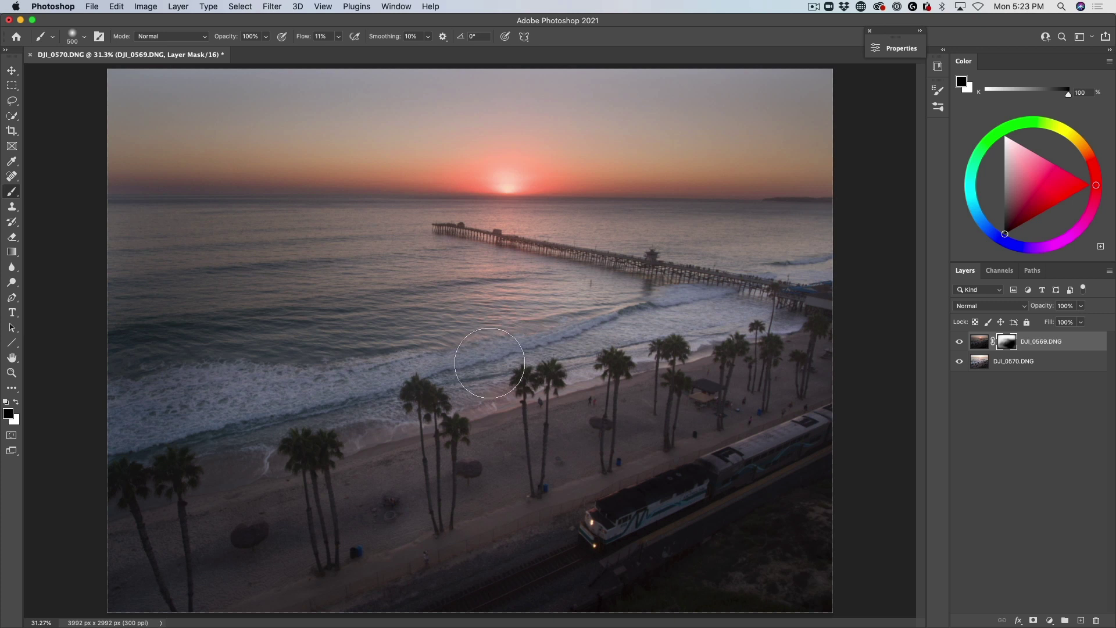
key("bracketright")
key("bracketright")
key("bracketright")
key("bracketright")
key("bracketright")
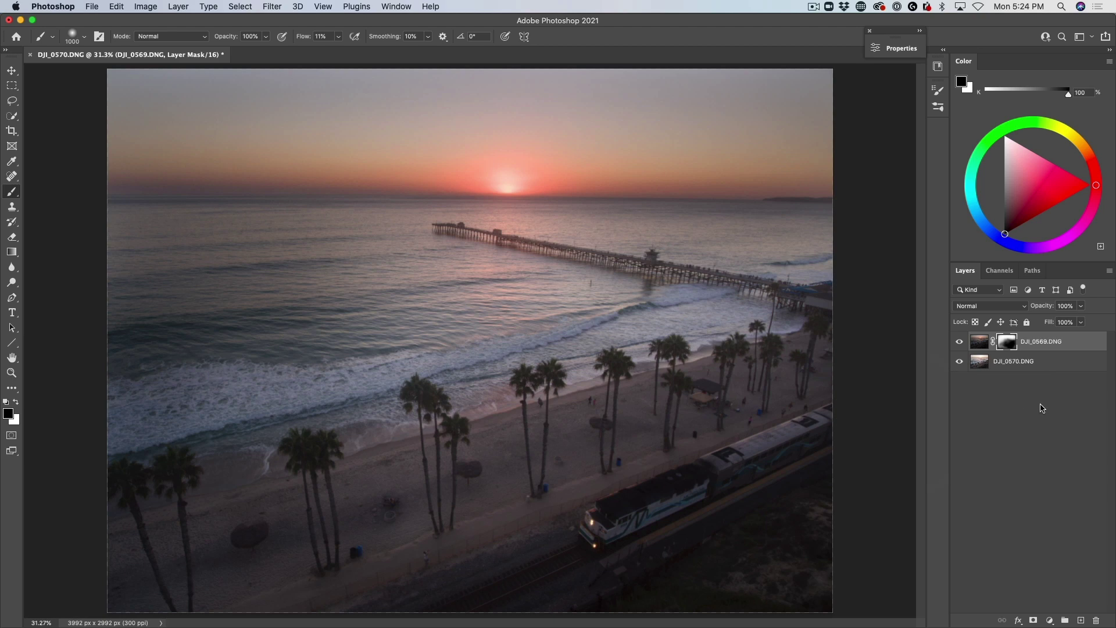
Check the revised mask by toggling the visibility of DJI_0569.DNG and then of DJI_0570.DNG
left_click(960, 341)
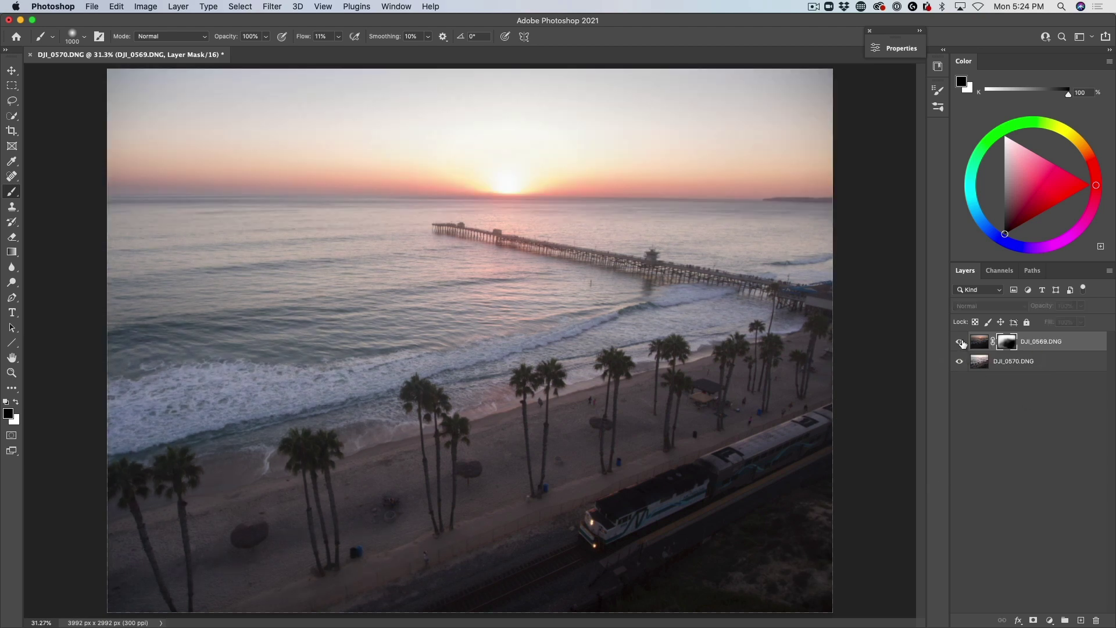
left_click(959, 341)
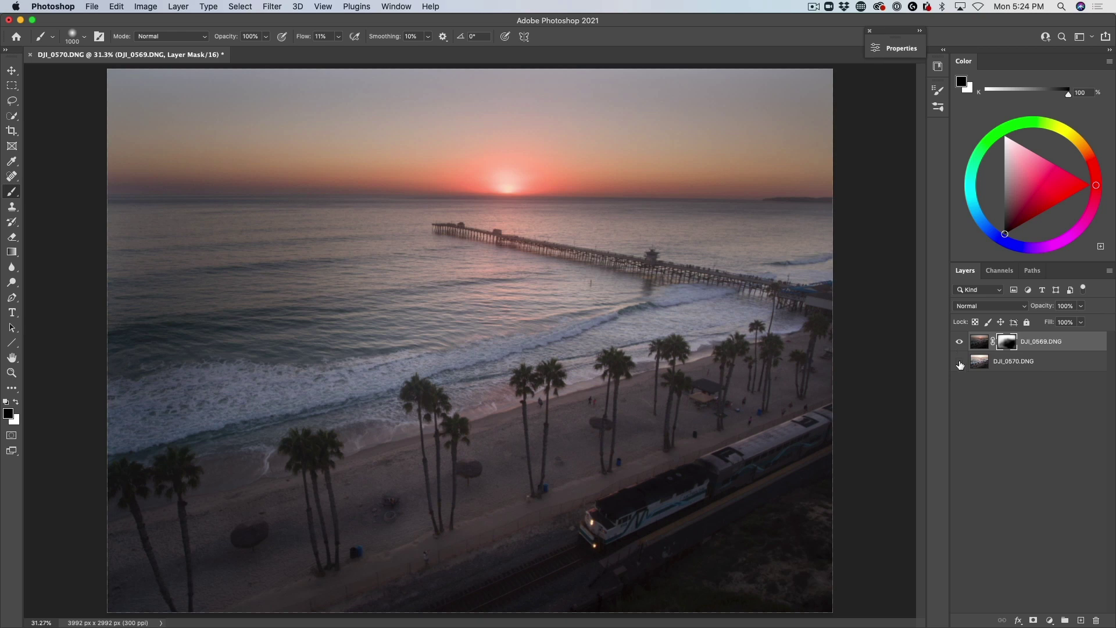
left_click(959, 361)
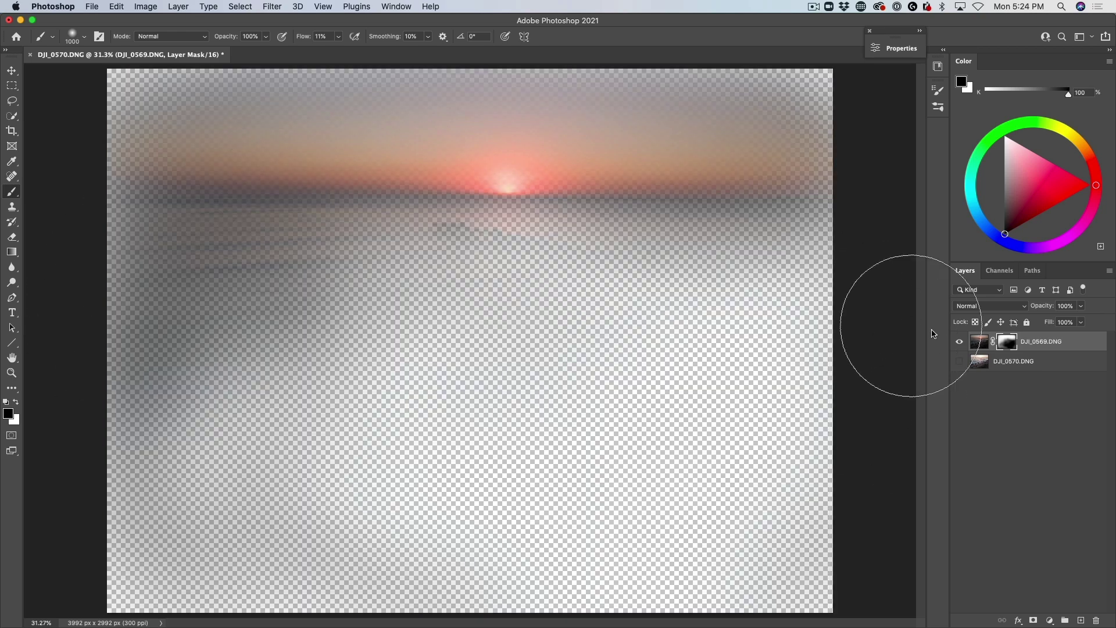
left_click(960, 361)
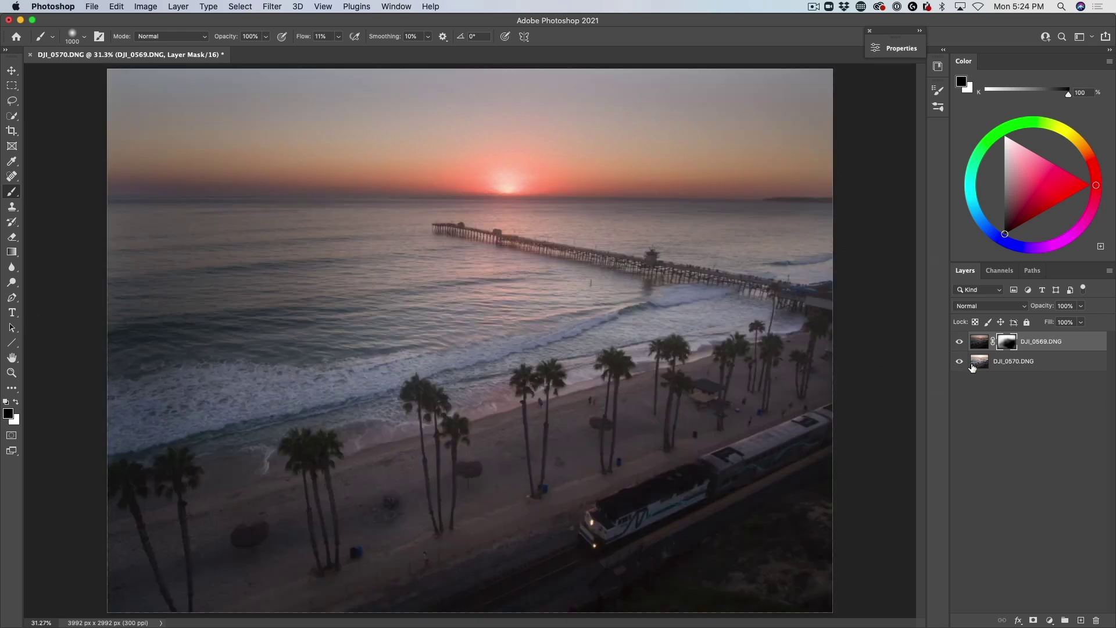
Select the DJI_0569.DNG mask and paint white to darken the foreground from the lower-left palms across to the train tracks
left_click(975, 363)
left_click(1008, 343)
key("x")
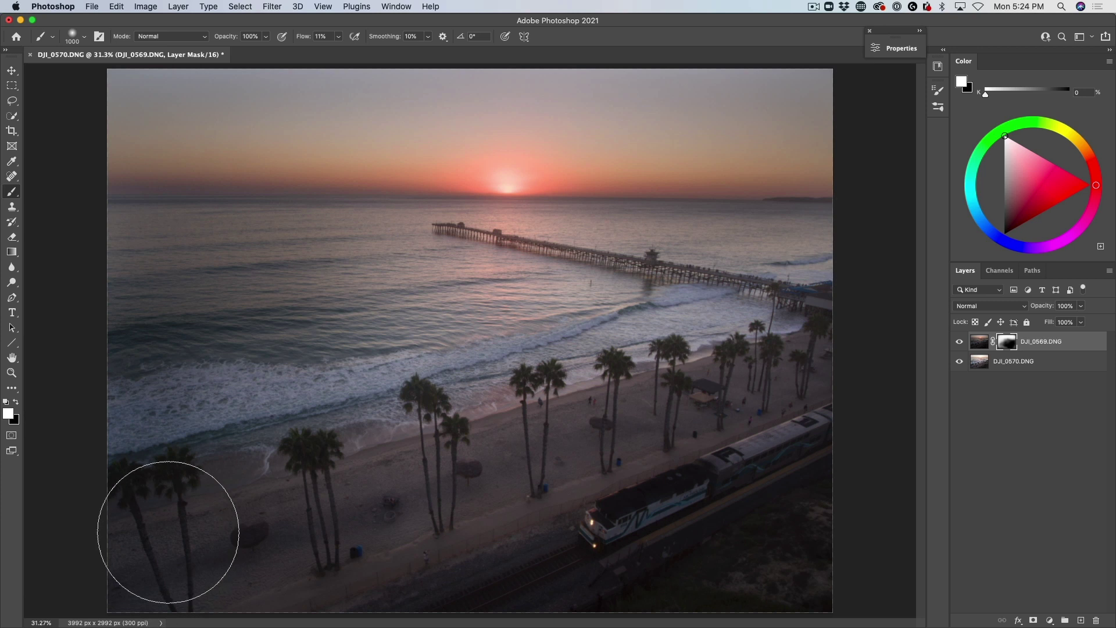
mouse_move(190, 487)
left_mouse_down()
mouse_move(189, 186)
mouse_move(141, 458)
mouse_move(382, 564)
mouse_move(316, 470)
mouse_move(180, 372)
mouse_move(384, 582)
mouse_move(426, 537)
mouse_move(161, 502)
mouse_move(152, 236)
mouse_move(107, 370)
mouse_move(253, 582)
mouse_move(273, 488)
mouse_move(235, 185)
mouse_move(221, 253)
mouse_move(367, 545)
mouse_move(385, 488)
mouse_move(304, 503)
mouse_move(412, 552)
mouse_move(178, 510)
mouse_move(132, 519)
mouse_move(453, 505)
mouse_move(677, 540)
mouse_move(696, 579)
mouse_move(812, 487)
mouse_move(843, 344)
mouse_move(819, 411)
mouse_move(856, 144)
mouse_move(835, 173)
mouse_move(833, 376)
mouse_move(817, 430)
mouse_move(845, 147)
mouse_move(823, 588)
mouse_move(863, 212)
mouse_move(845, 104)
mouse_move(754, 558)
left_mouse_up()
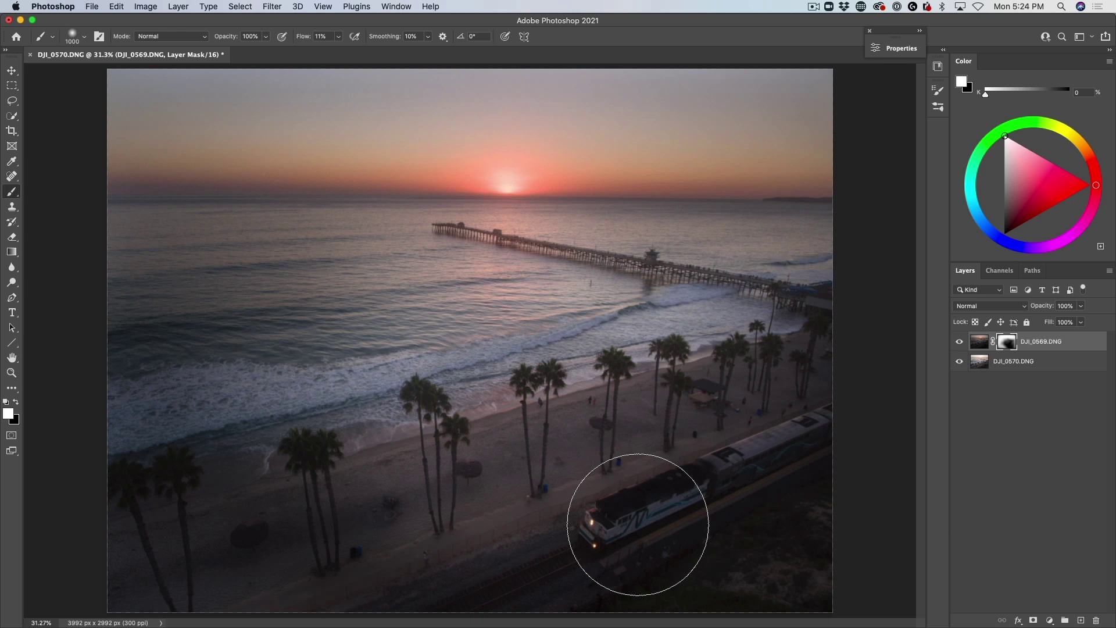
Convert the DJI_0570.DNG and DJI_0569.DNG layers together into one smart object and toggle its visibility to check it
left_click(11, 70)
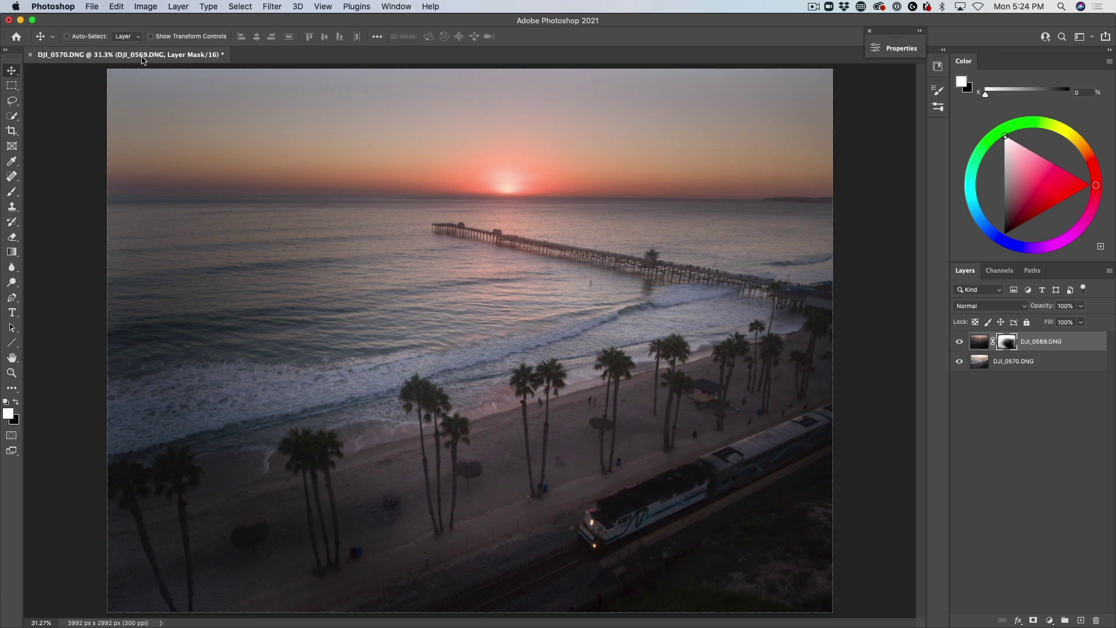
left_click(1002, 365)
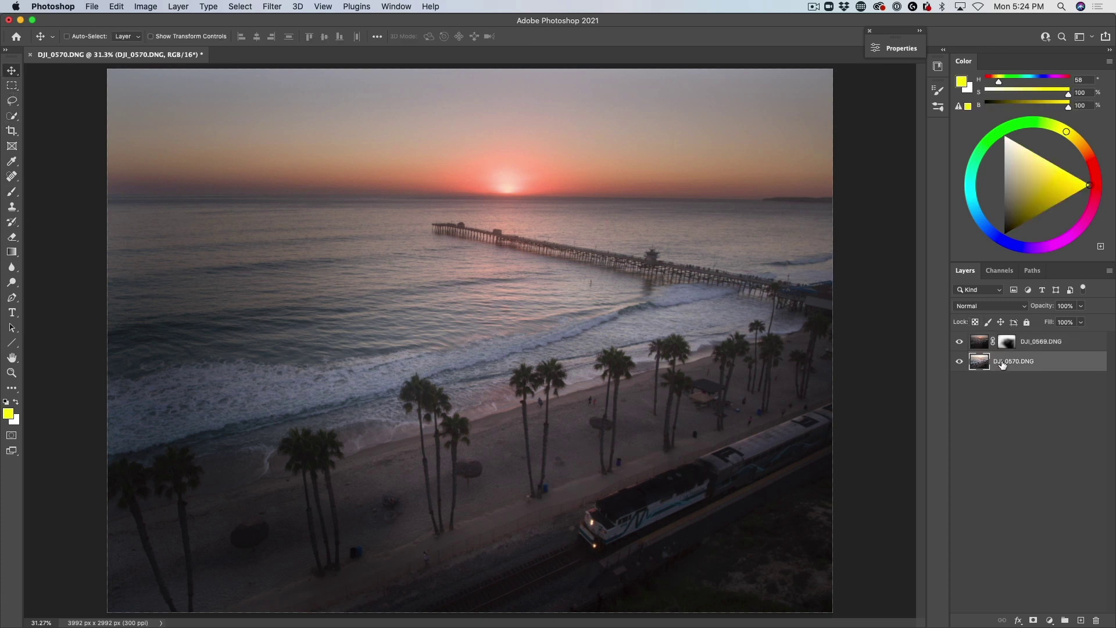
left_click(1035, 343, "shift")
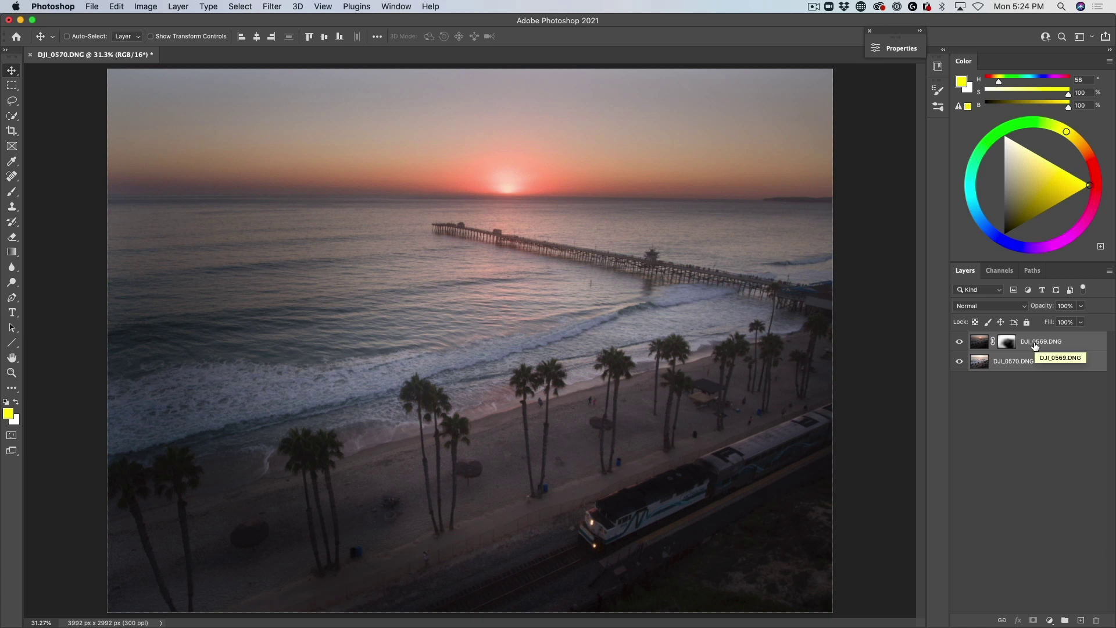
right_click(1035, 345)
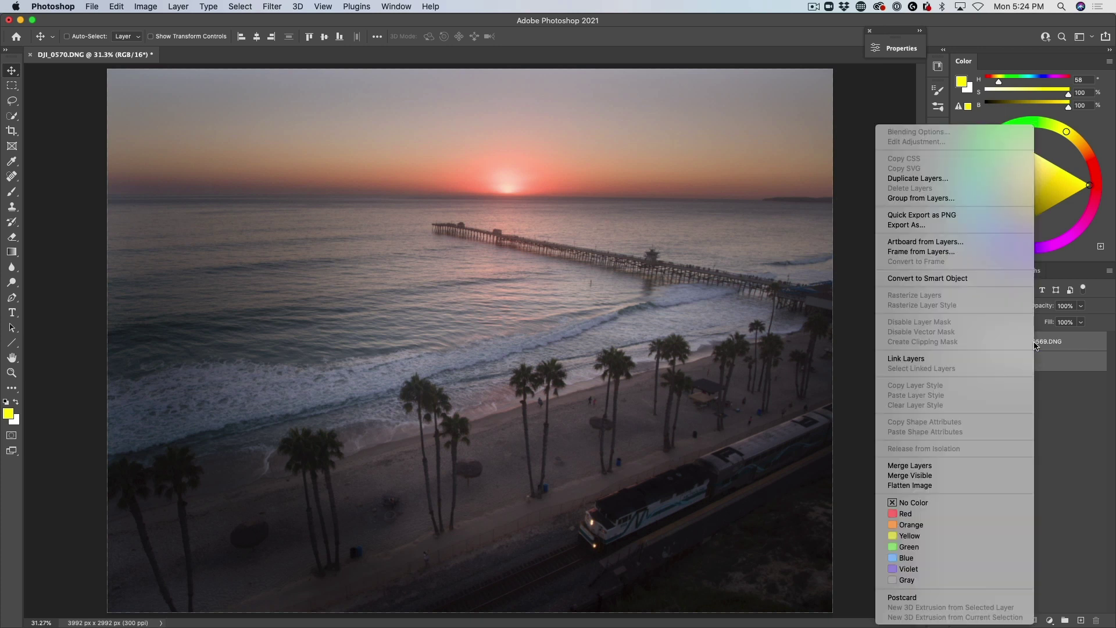
left_click(965, 278)
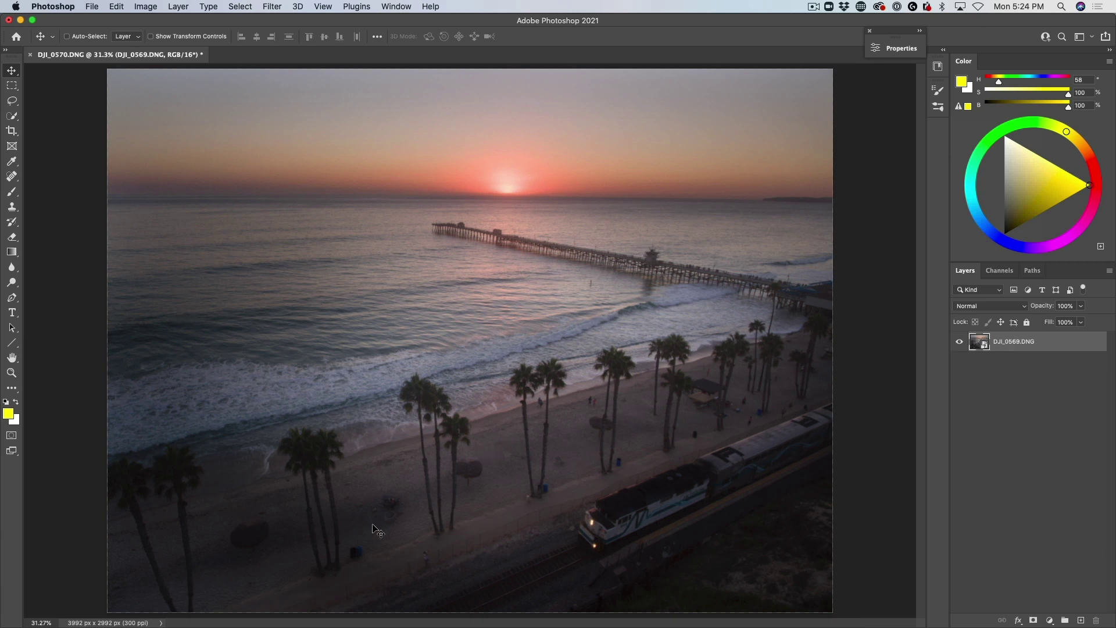
left_click(958, 342)
left_click(957, 342)
Open the Camera Raw Filter on the smart object and set Temperature to +6 and Contrast to -20
left_click(241, 7)
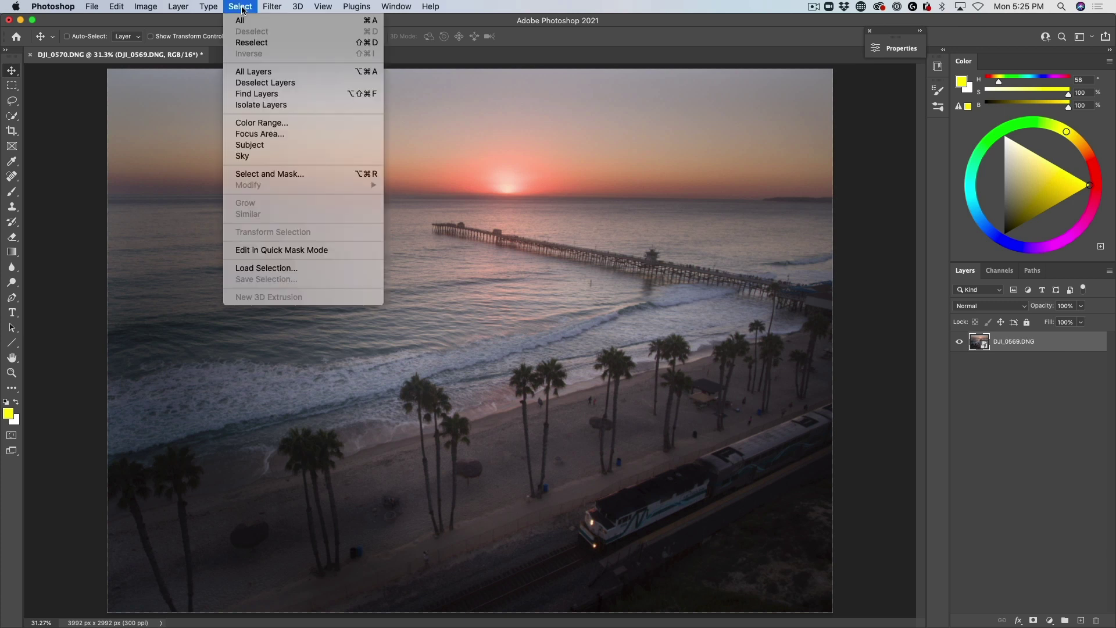
mouse_move(271, 8)
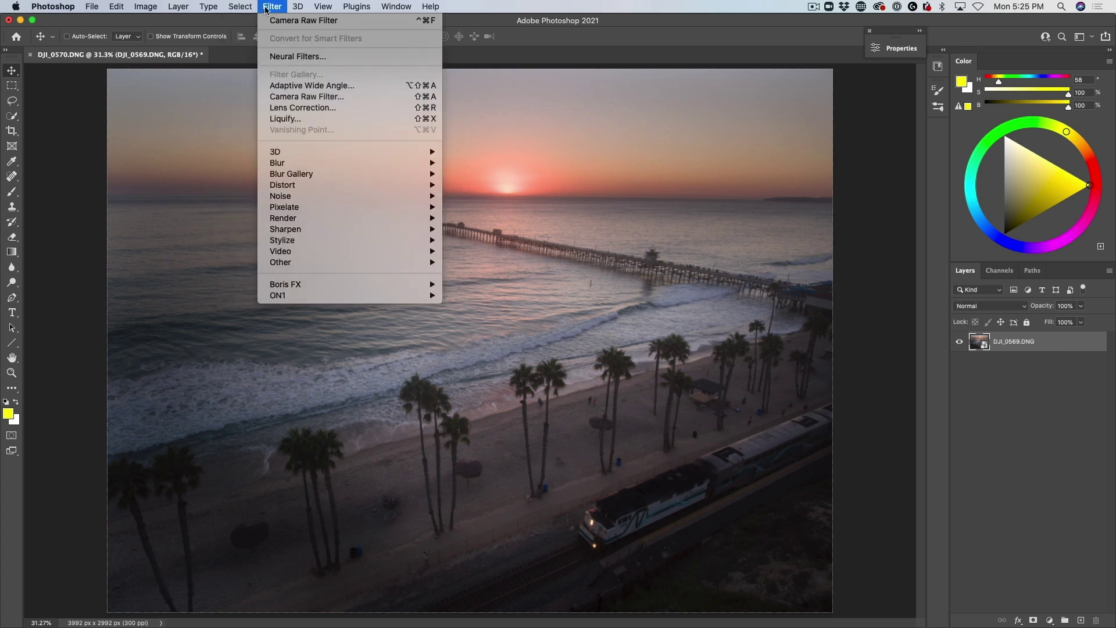
left_click(303, 97)
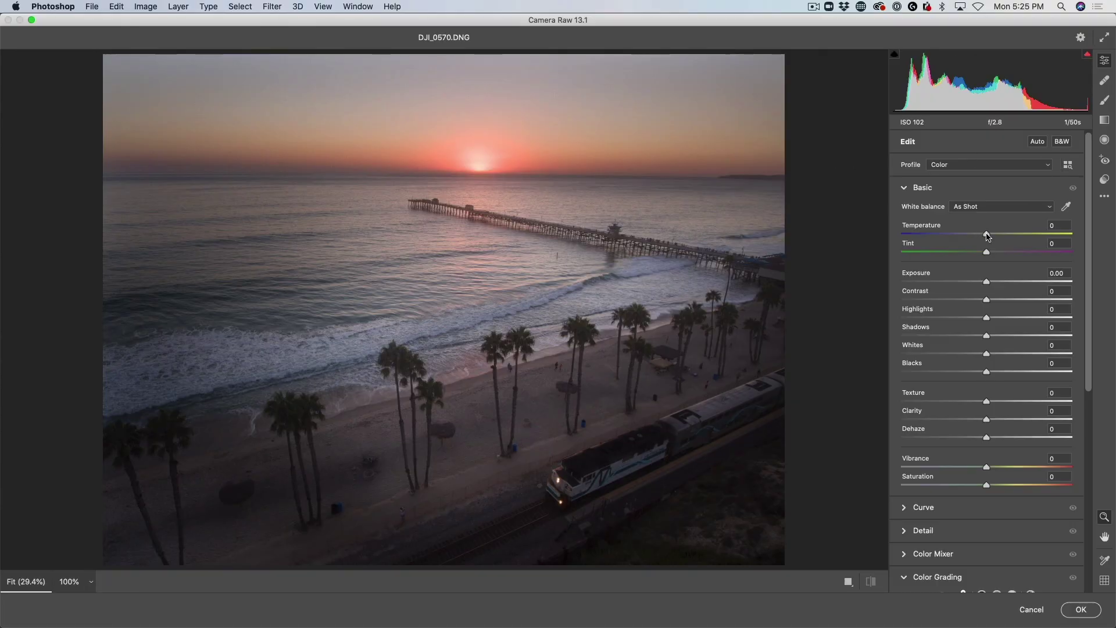
left_click_drag(986, 234, 993, 235)
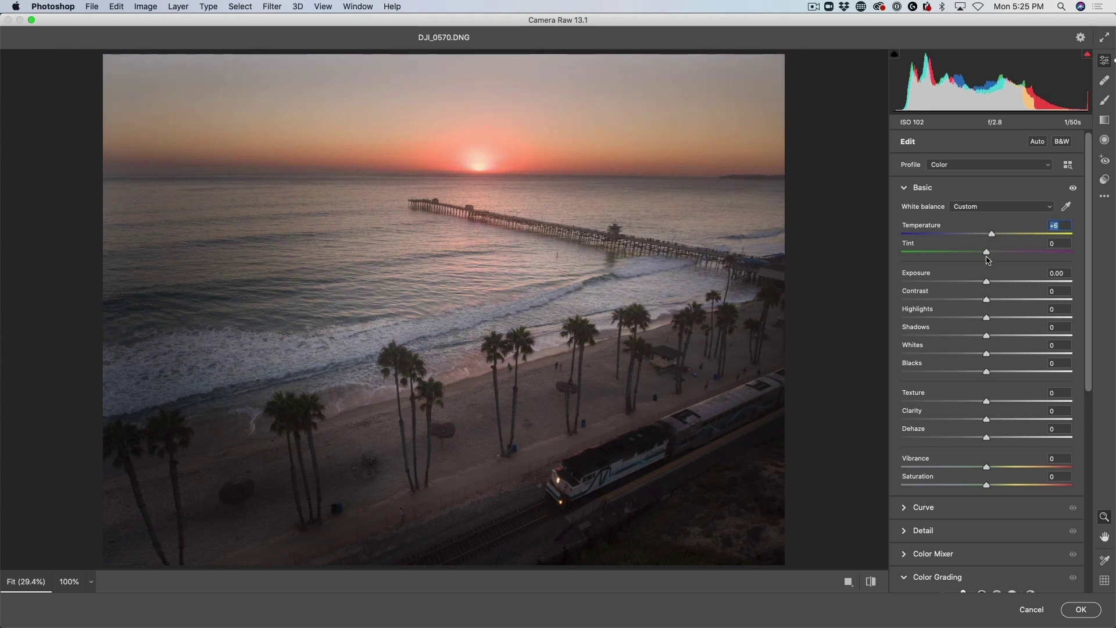
left_click_drag(986, 301, 970, 299)
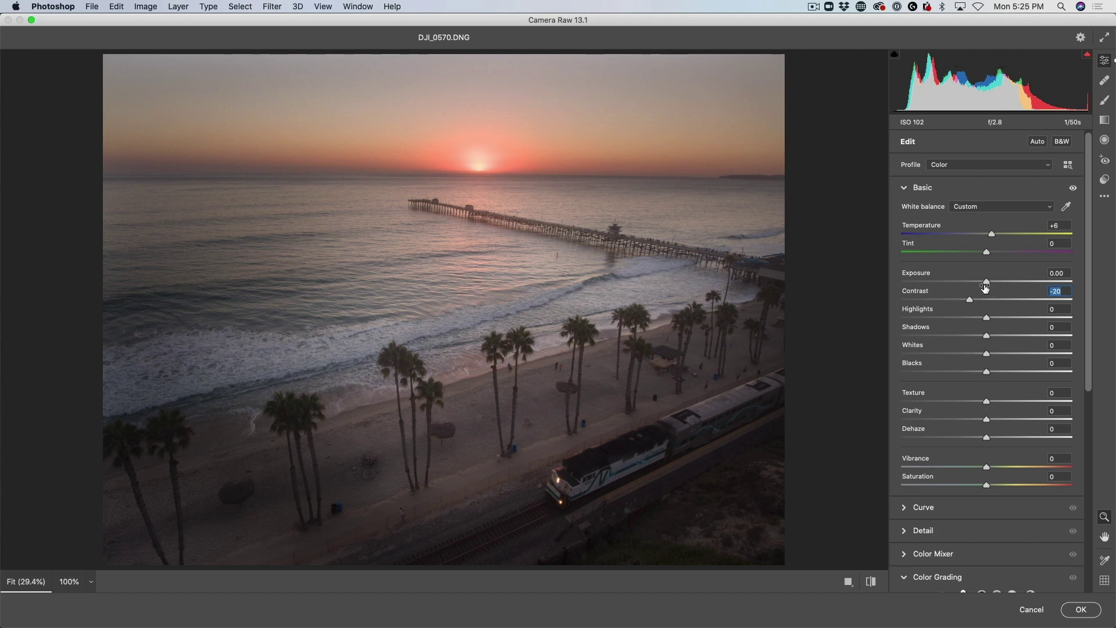
Keep Exposure at 0.00, set Highlights to -53 and Shadows to +12, then apply the filter and toggle the layer's visibility
left_click_drag(986, 284, 989, 284)
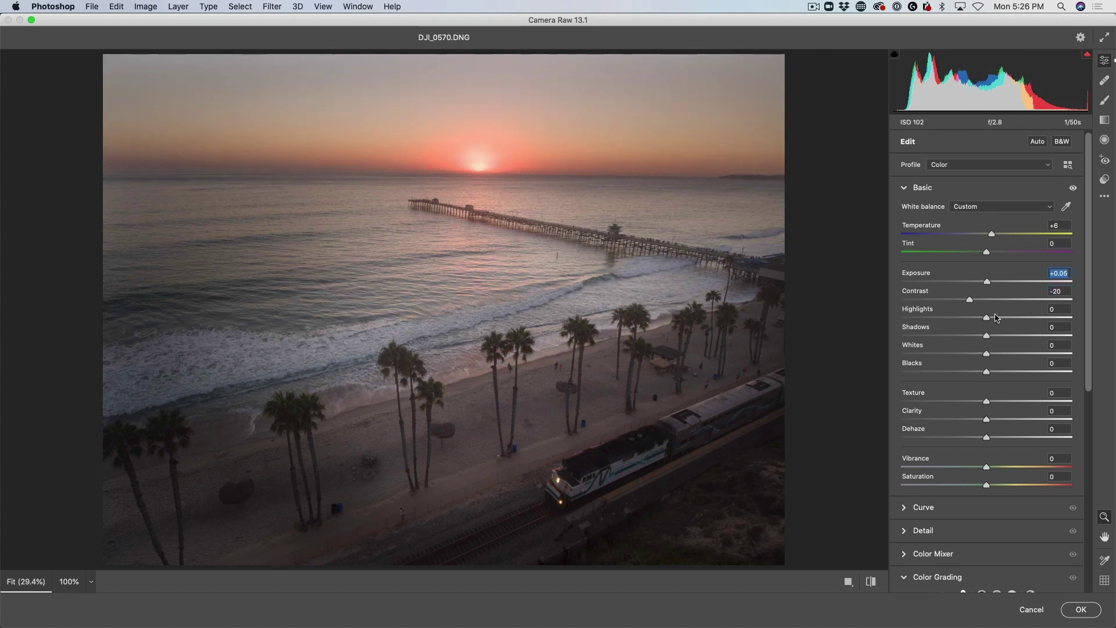
double_click(985, 282)
left_click_drag(986, 318, 900, 319)
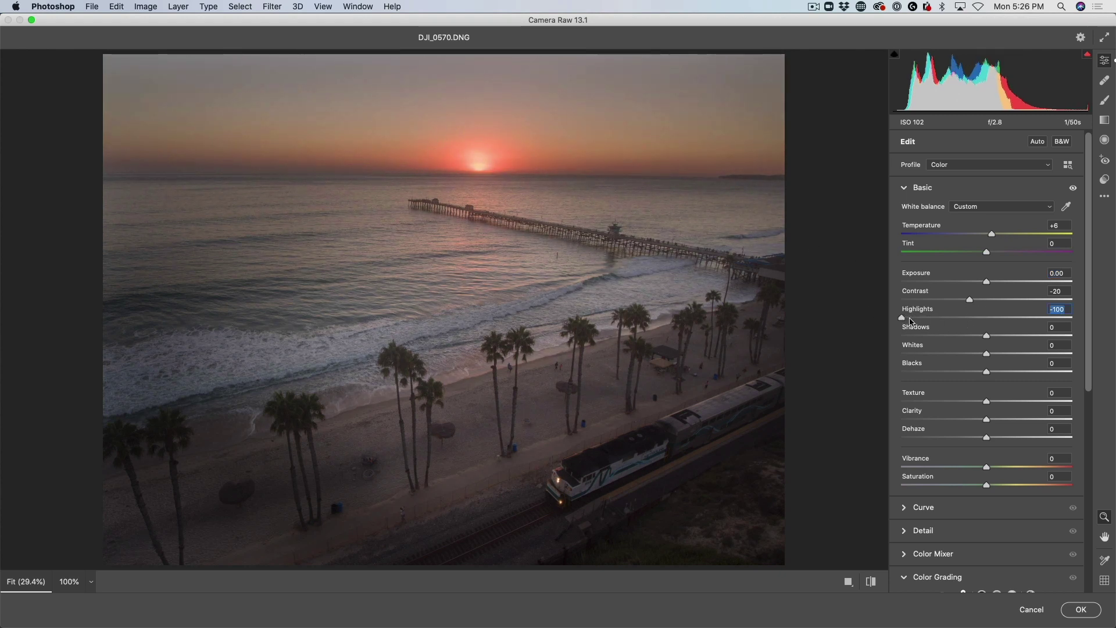
left_click_drag(904, 319, 998, 340)
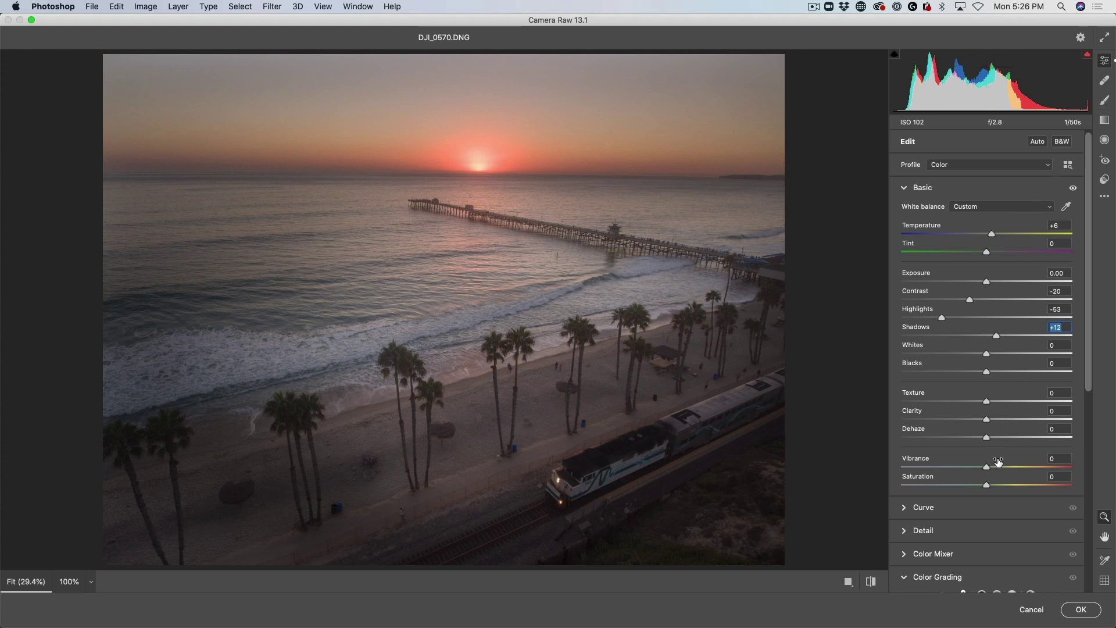
left_click(1082, 610)
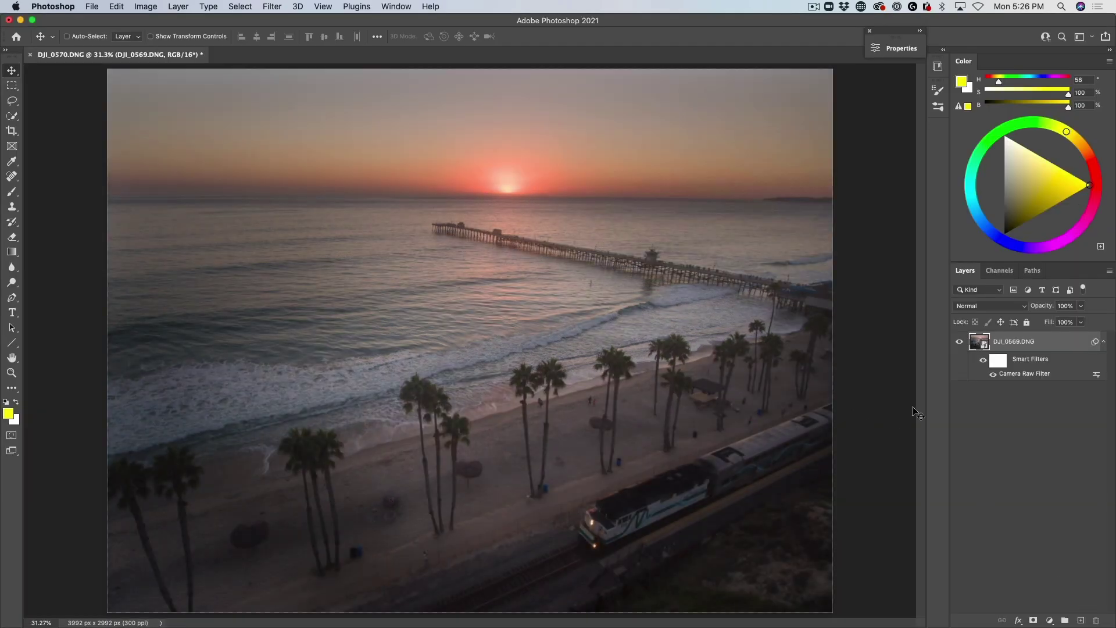
left_click(960, 342)
left_click(959, 342)
Create a new Overlay-mode layer named db, filled with 50% gray, above the smart object and rename it big
left_click(1079, 620, "alt")
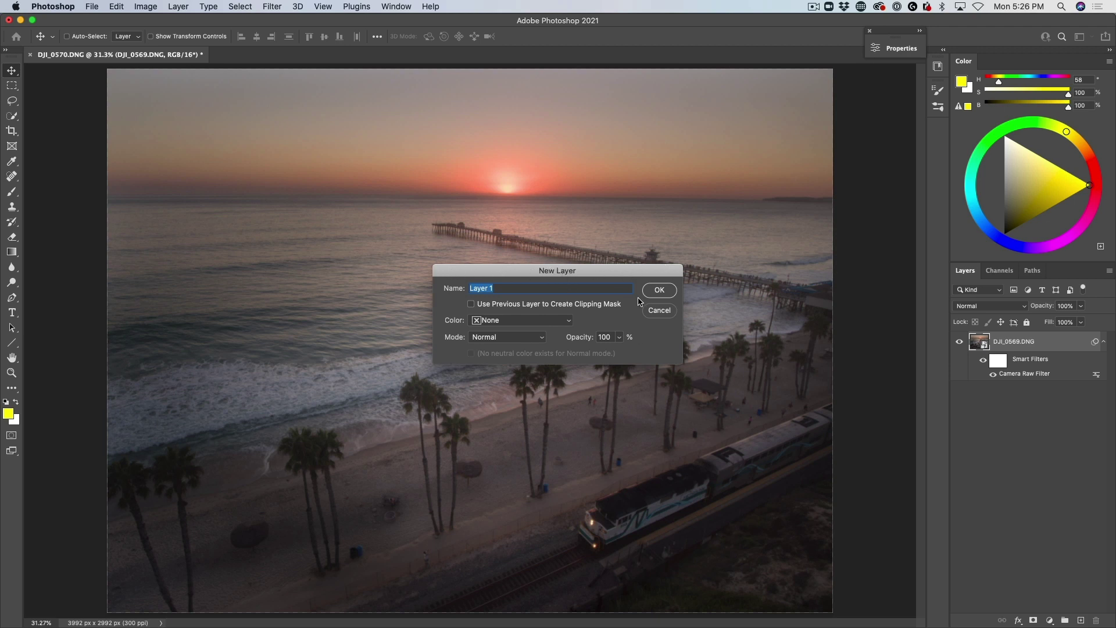
left_click(506, 338)
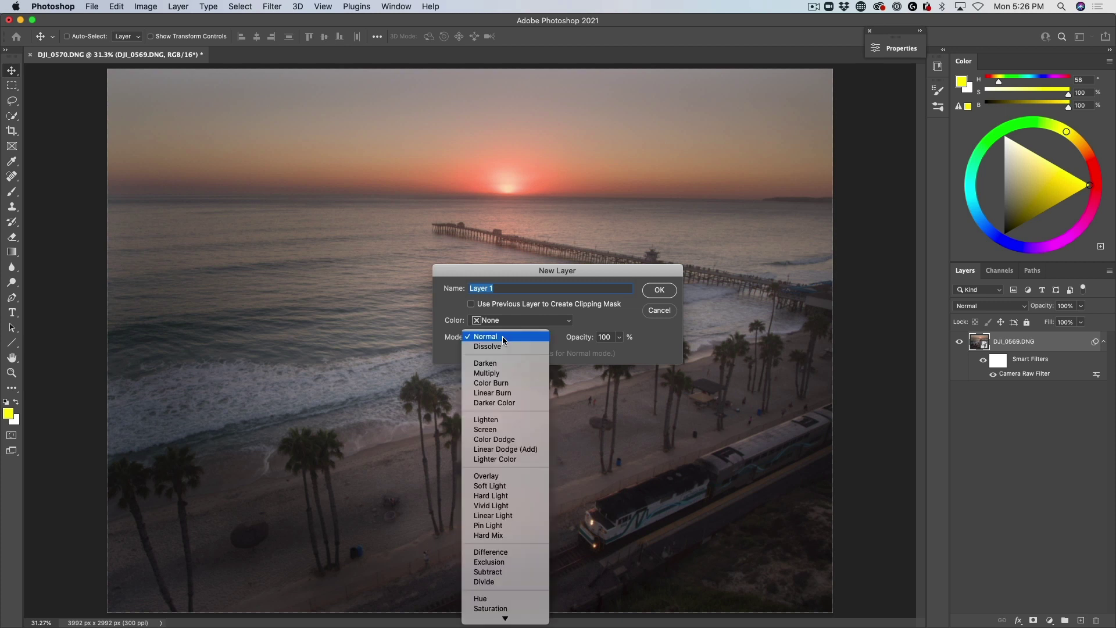
left_click(506, 476)
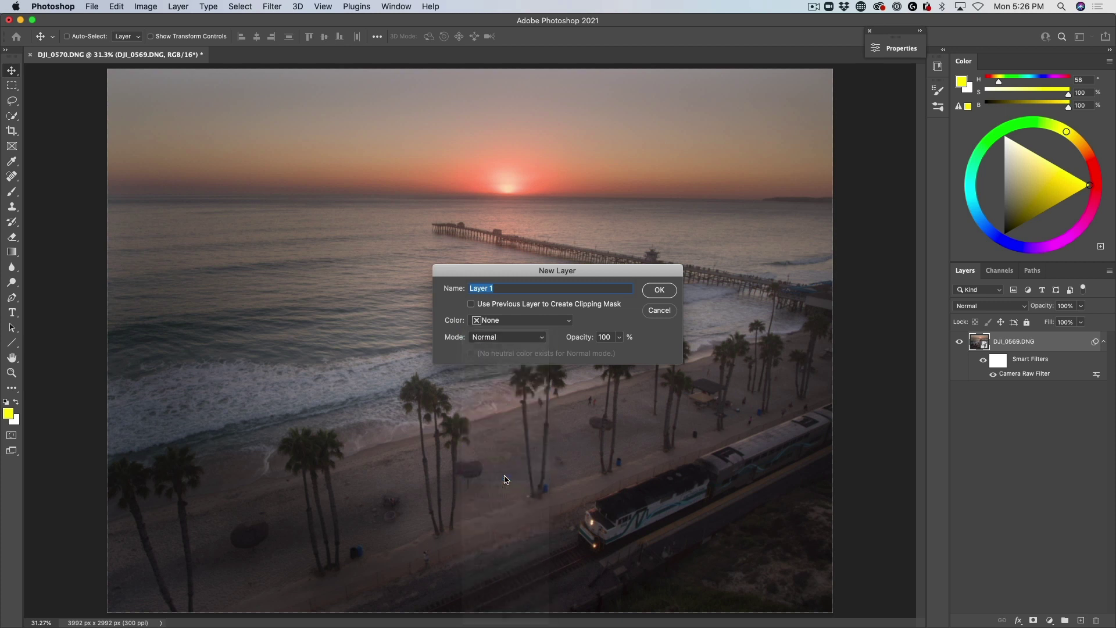
left_click(508, 285)
triple_click(507, 286)
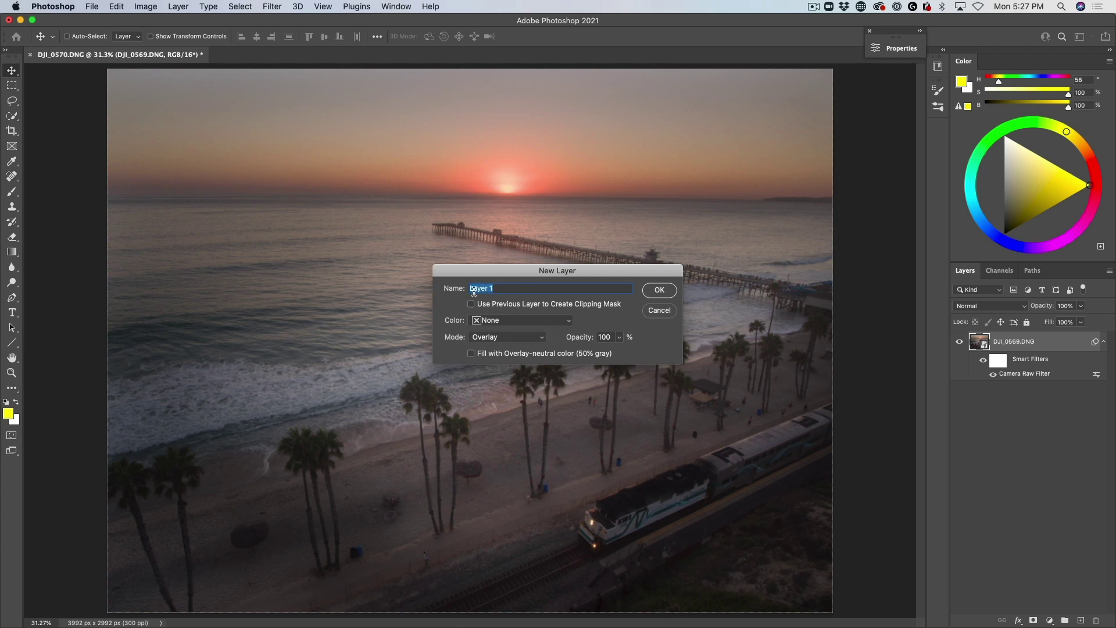
type("db")
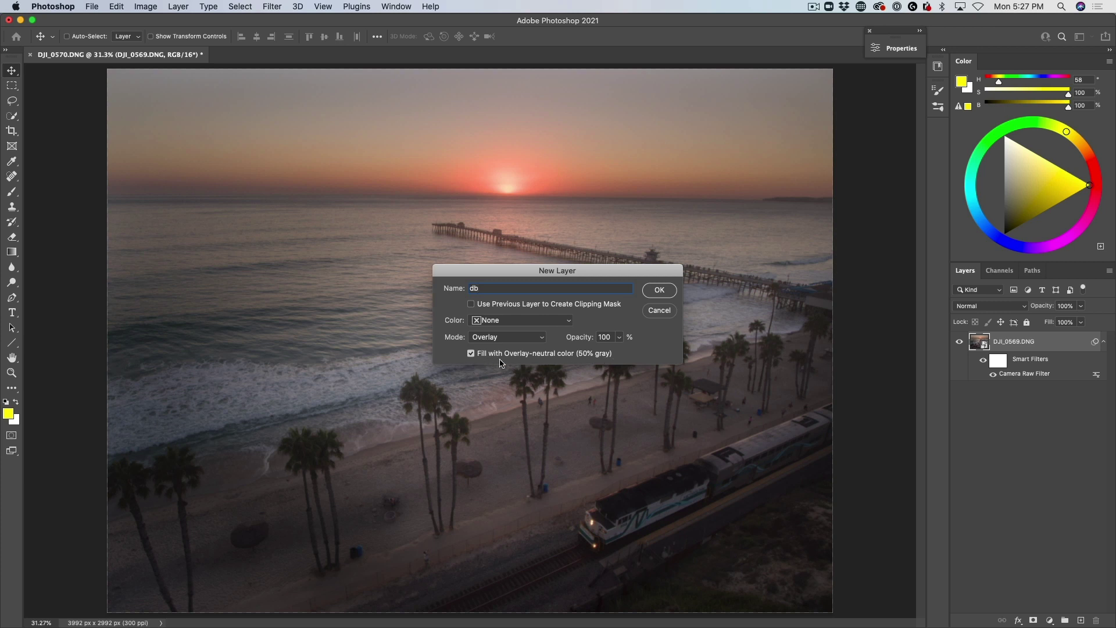
left_click(662, 290)
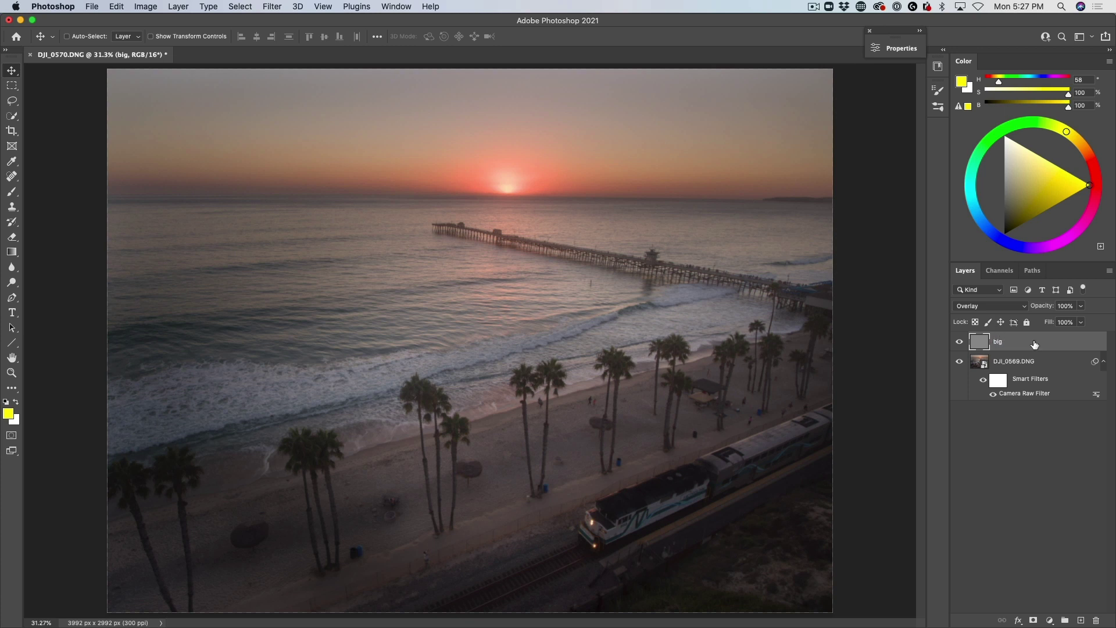
Duplicate the big layer, name the copy snall, hide it and select the big layer
key("super+j")
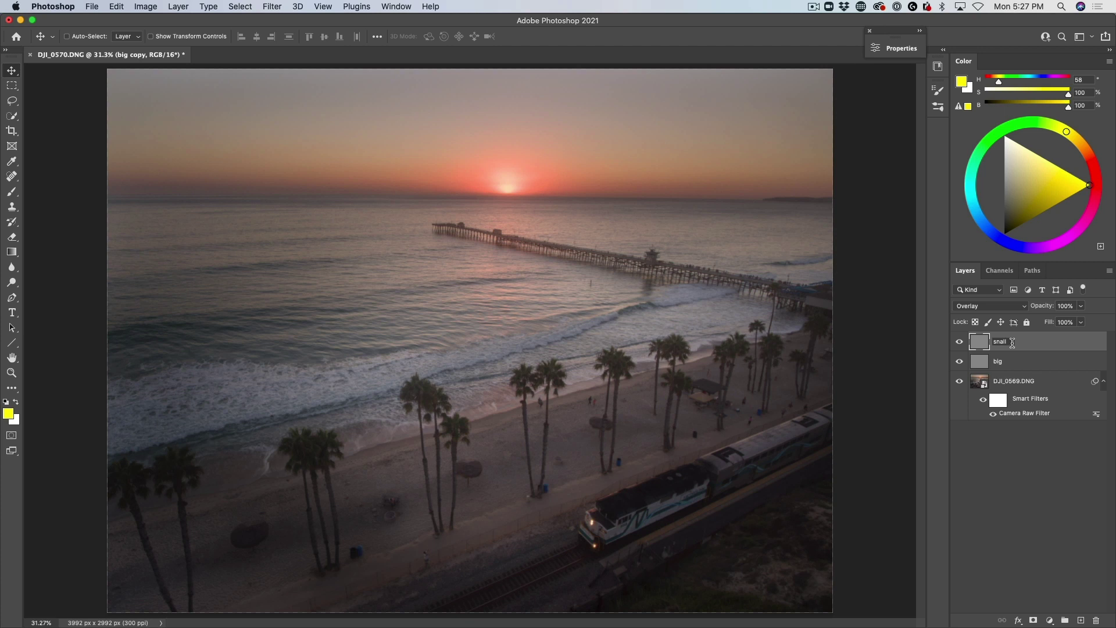
key("Return")
left_click(960, 341)
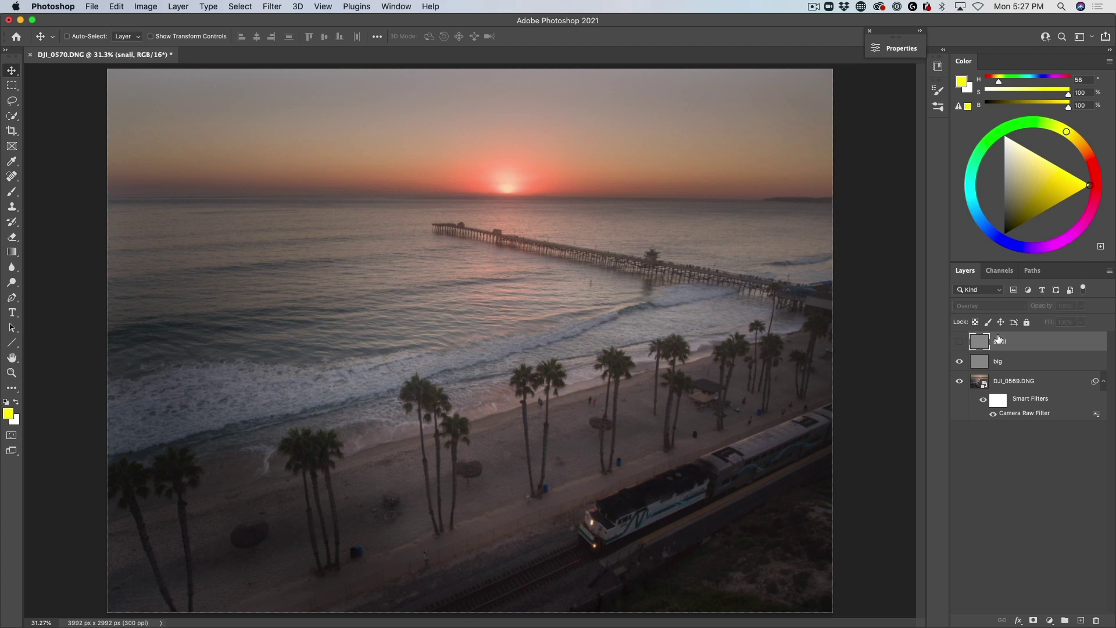
left_click(1037, 366)
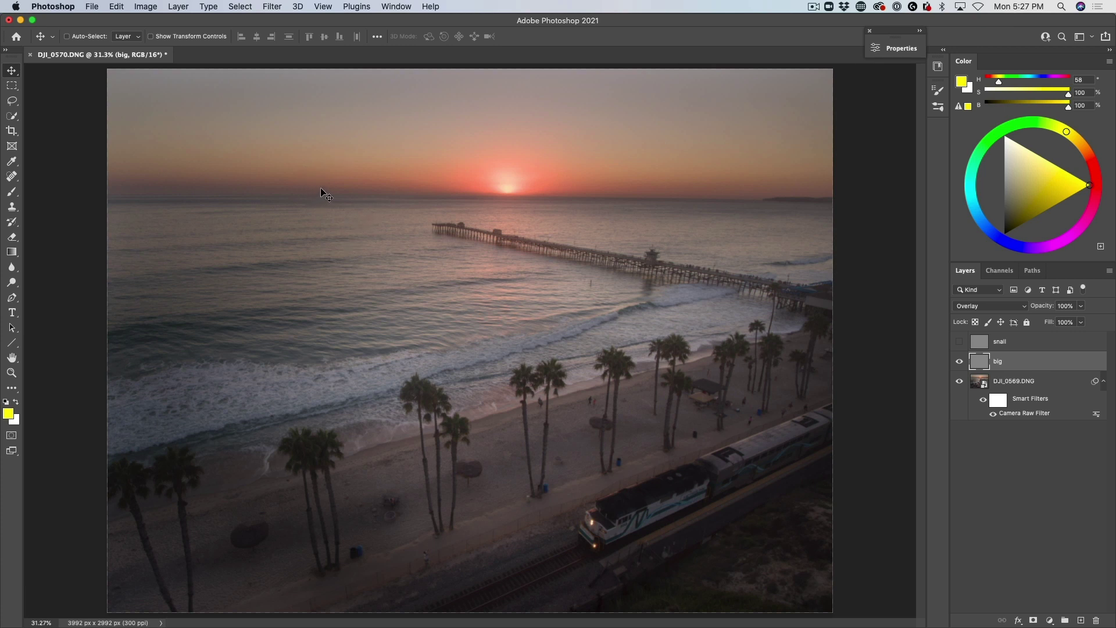
Paint black on the big layer with a 1200 px brush at 11% flow, darkening the sky corners and outer edges
key("b")
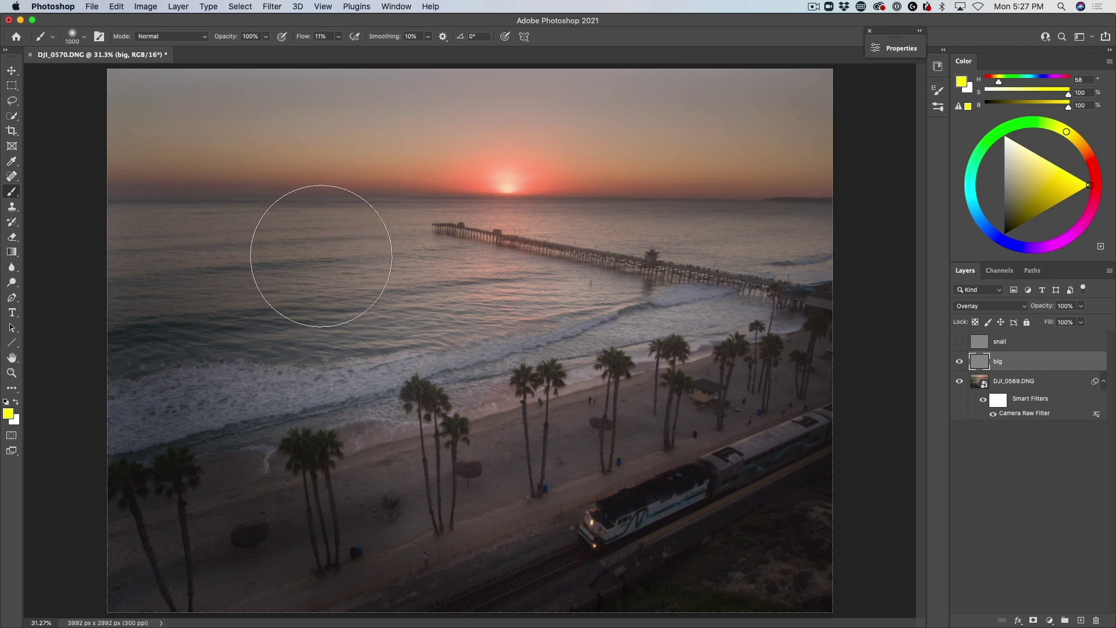
key("d")
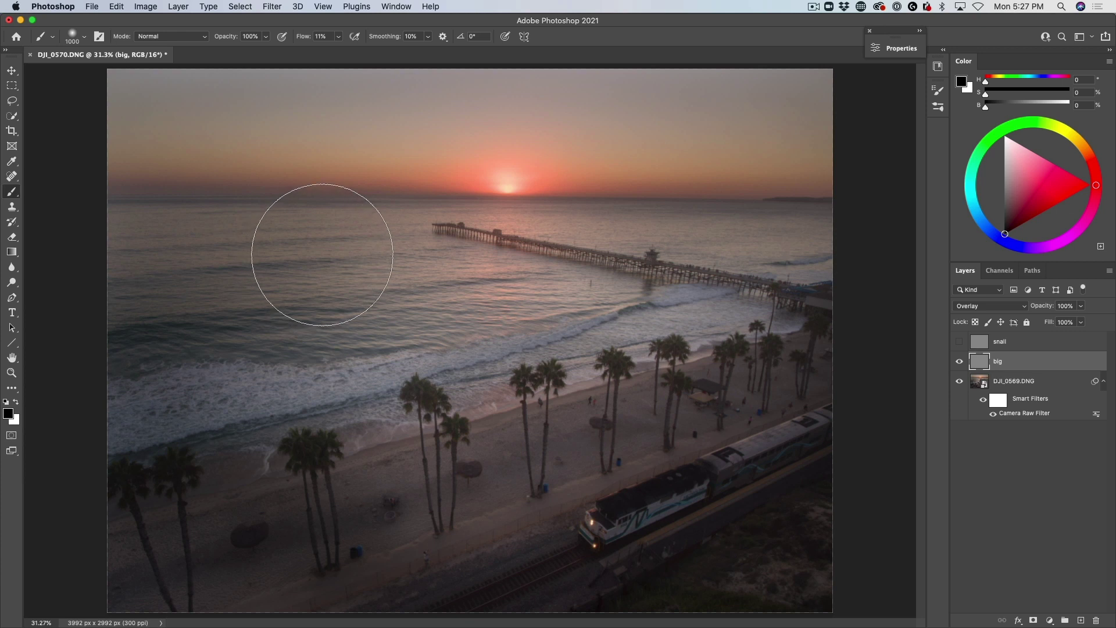
scroll(322, 254, "down", 3)
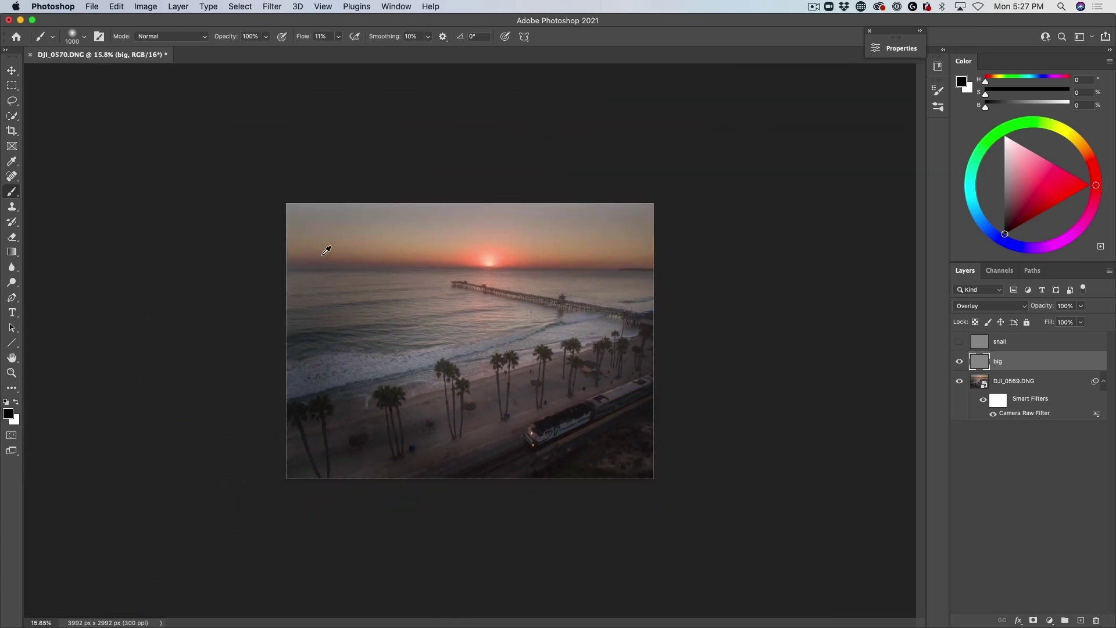
scroll(324, 242, "up", 2)
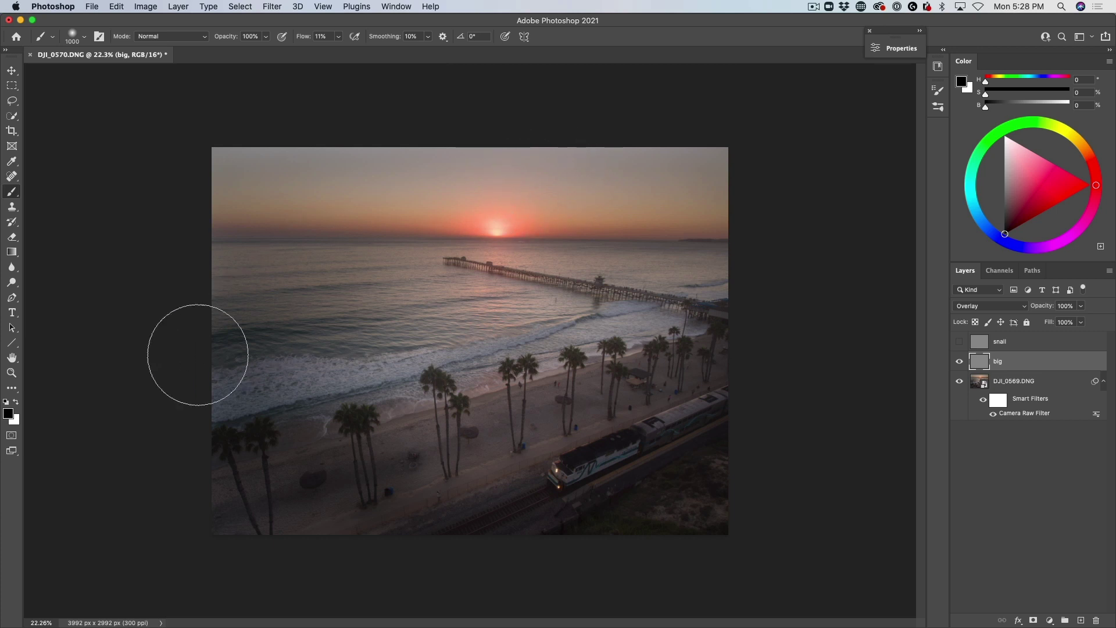
key("bracketright")
key("bracketright")
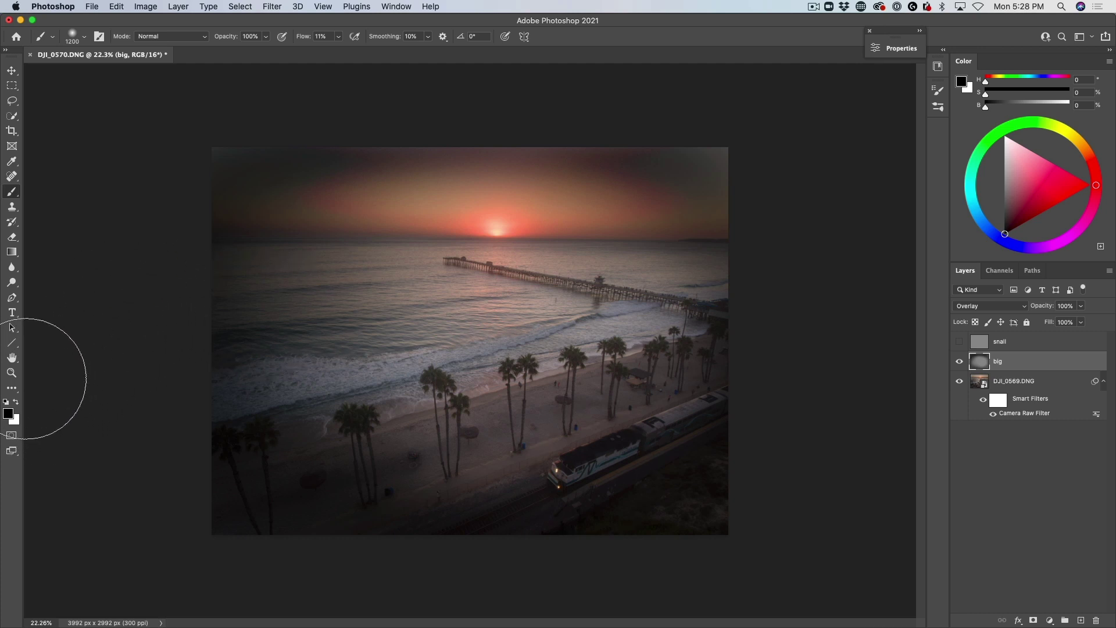
Paint white on the big layer at 7% flow with 600 to 400 px brushes over sea, beach and train, then toggle its visibility
key("x")
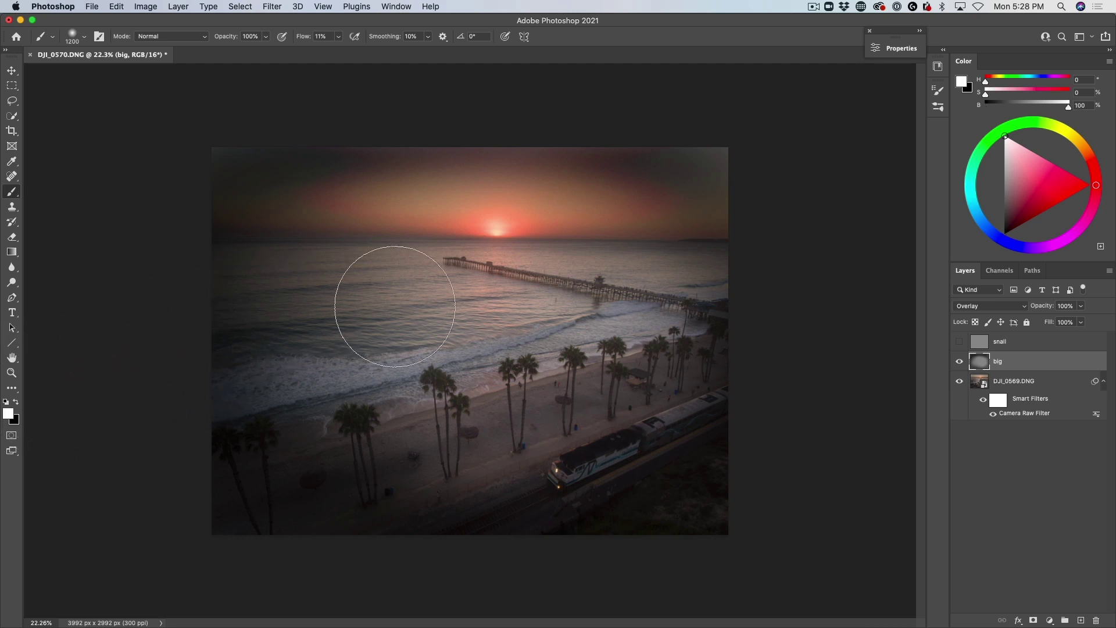
key("bracketleft")
key("bracketleft")
key("bracketleft")
key("bracketleft")
key("bracketleft")
key("bracketleft")
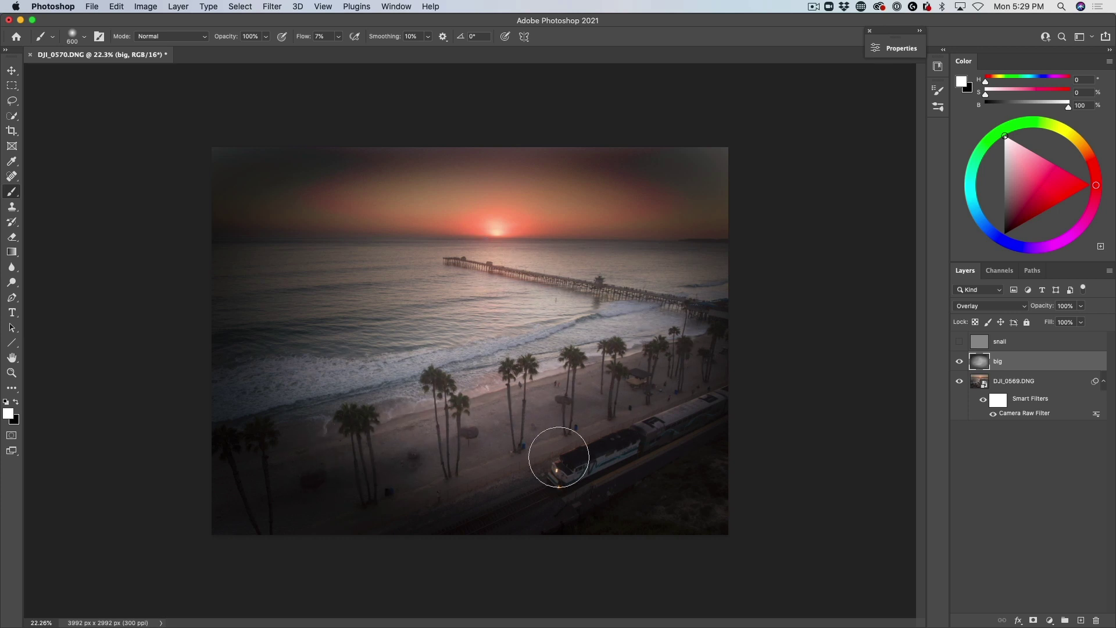
key("bracketleft")
key("bracketleft")
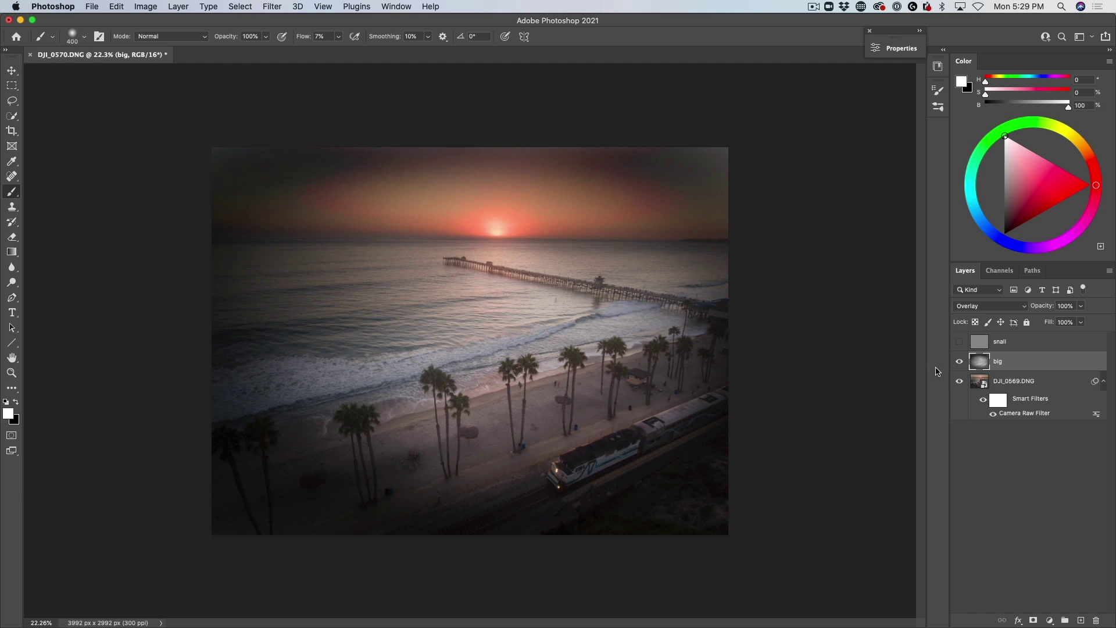
left_click(959, 362)
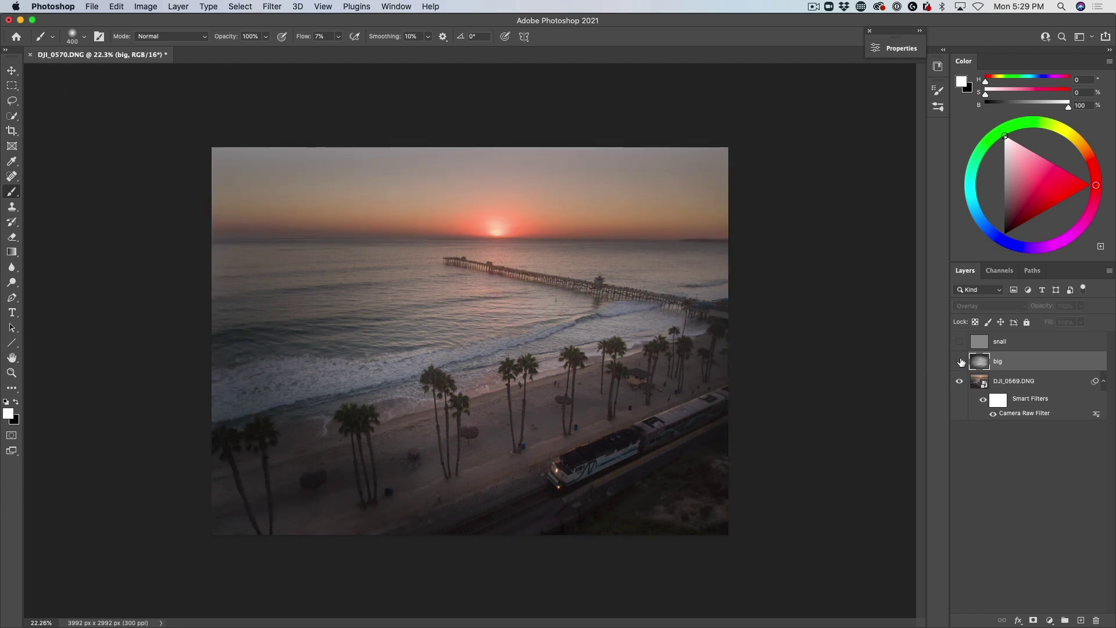
left_click(960, 362)
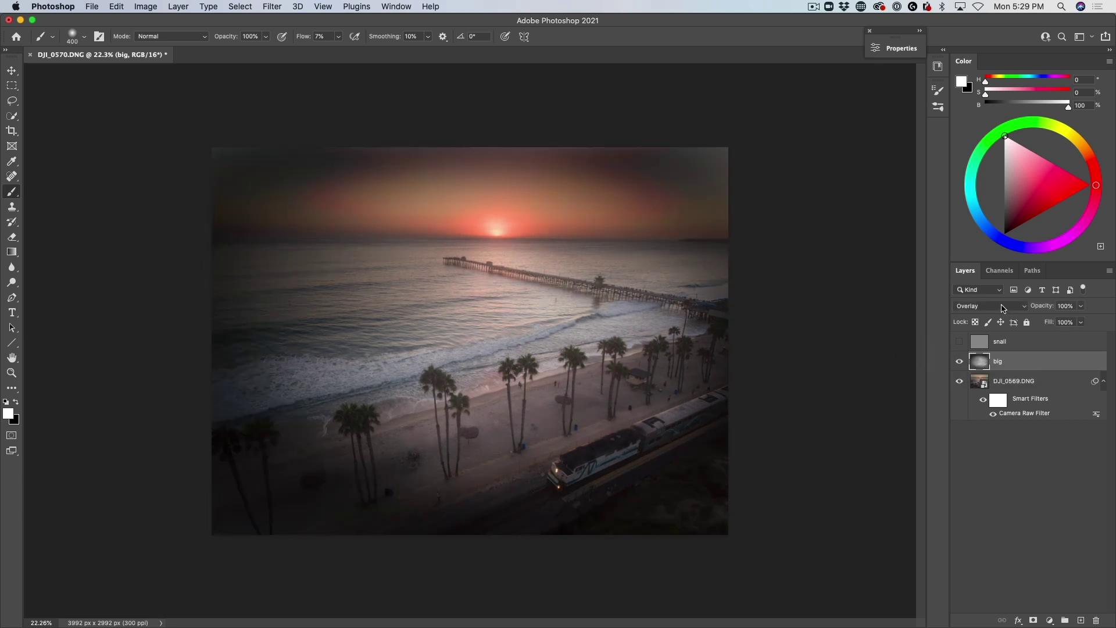
Keep the big layer in Overlay mode, lower its opacity to 36% and toggle its visibility to compare
left_click(1001, 309)
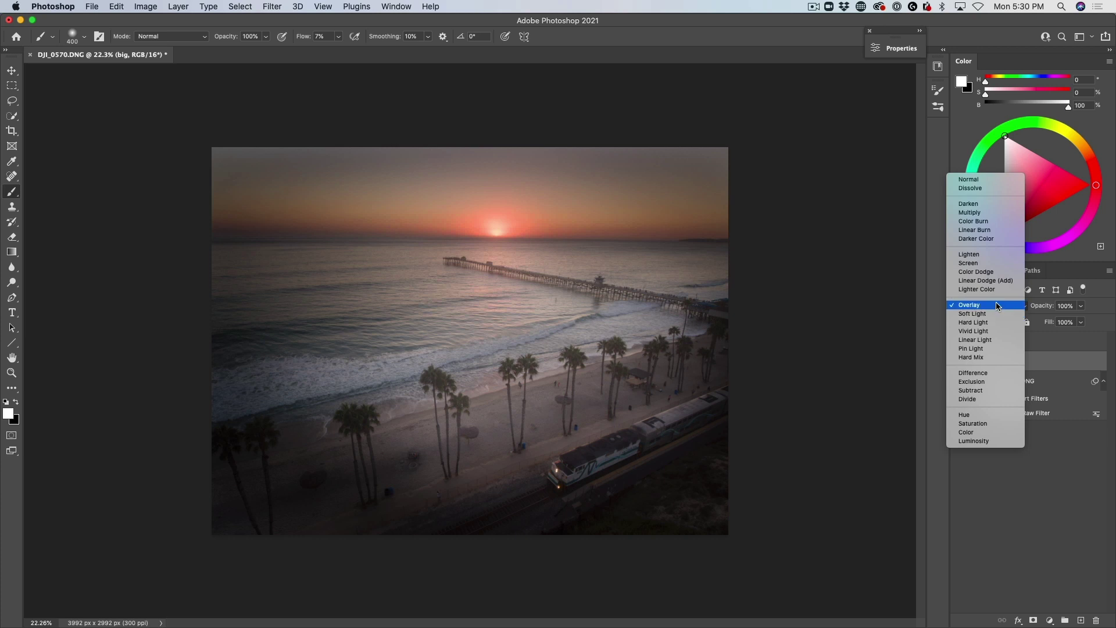
left_click(996, 305)
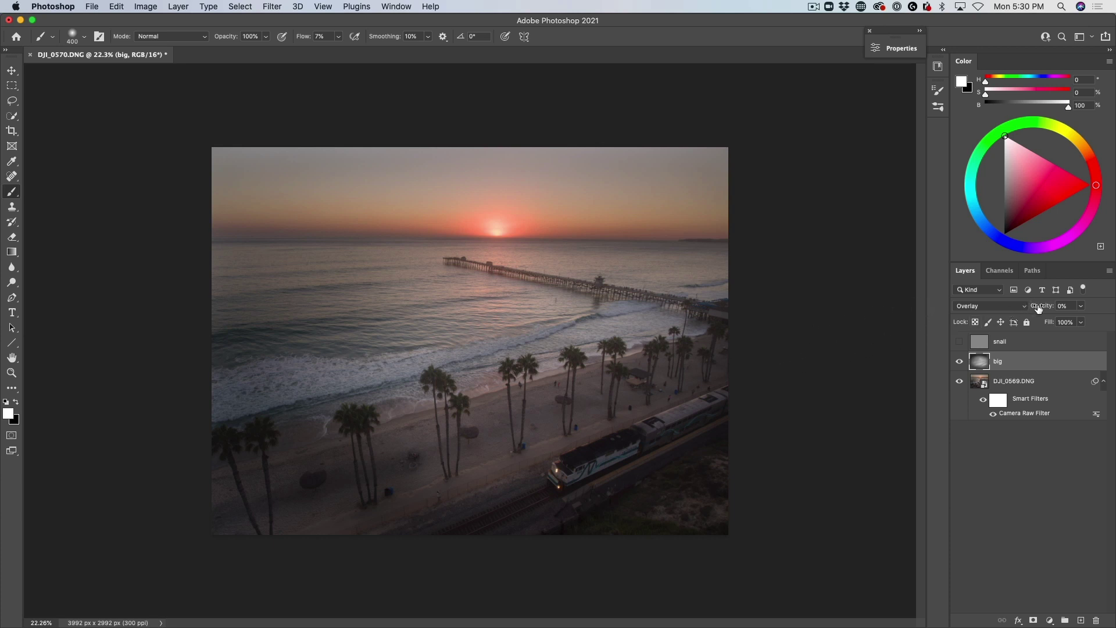
left_click_drag(1046, 308, 1048, 308)
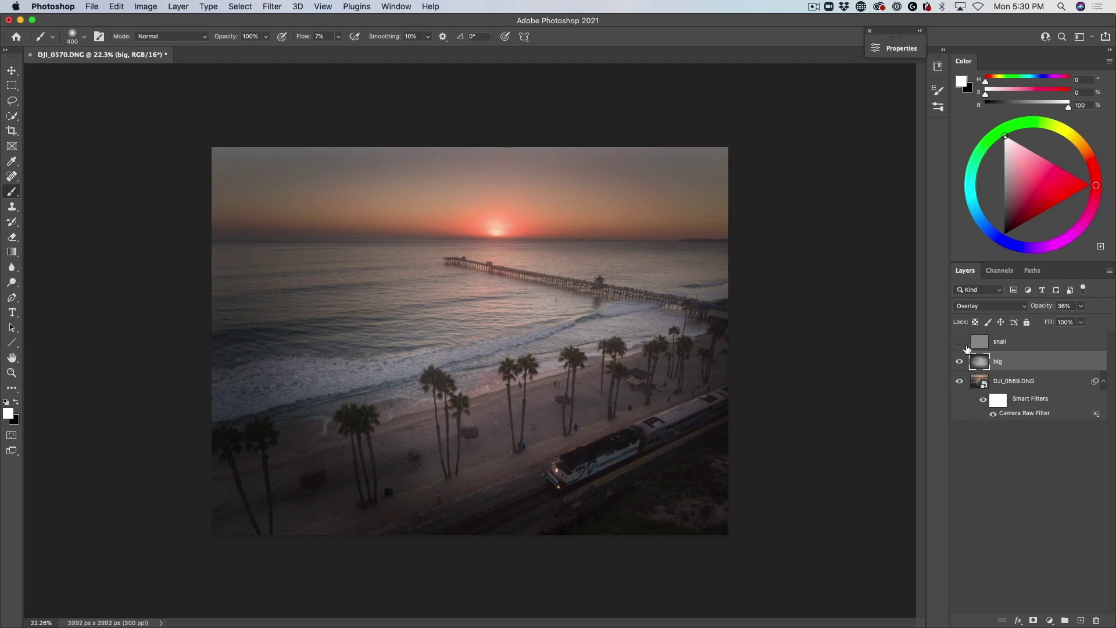
left_click(959, 362)
left_click(959, 362)
Show the snall layer, duplicate it and rename the original snallh
left_click(978, 342)
scroll(511, 252, "up", 4)
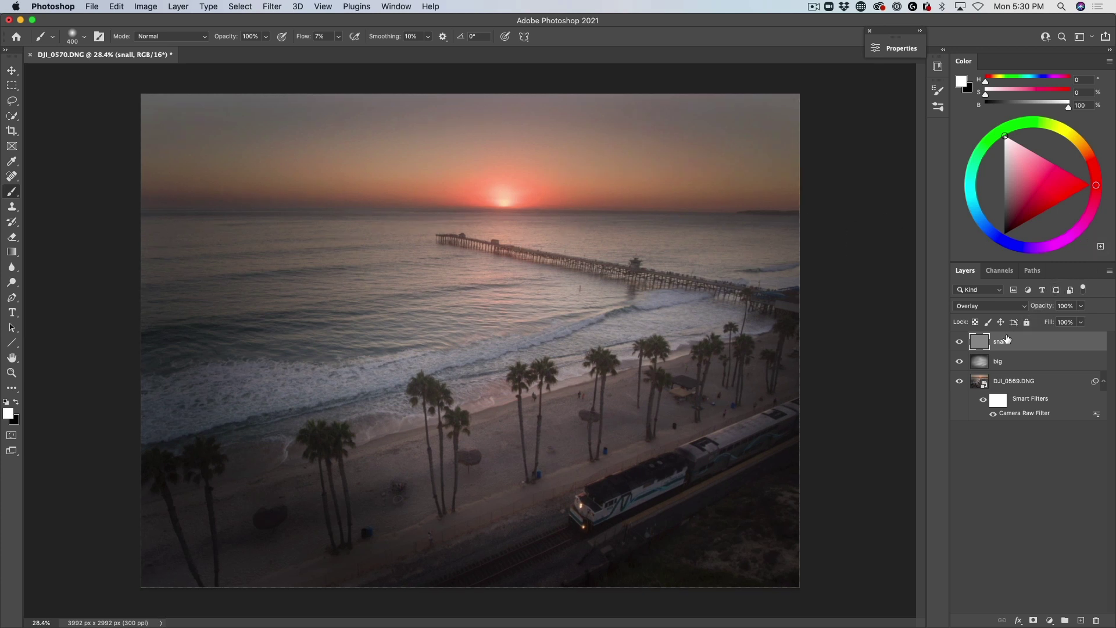
key("super+j")
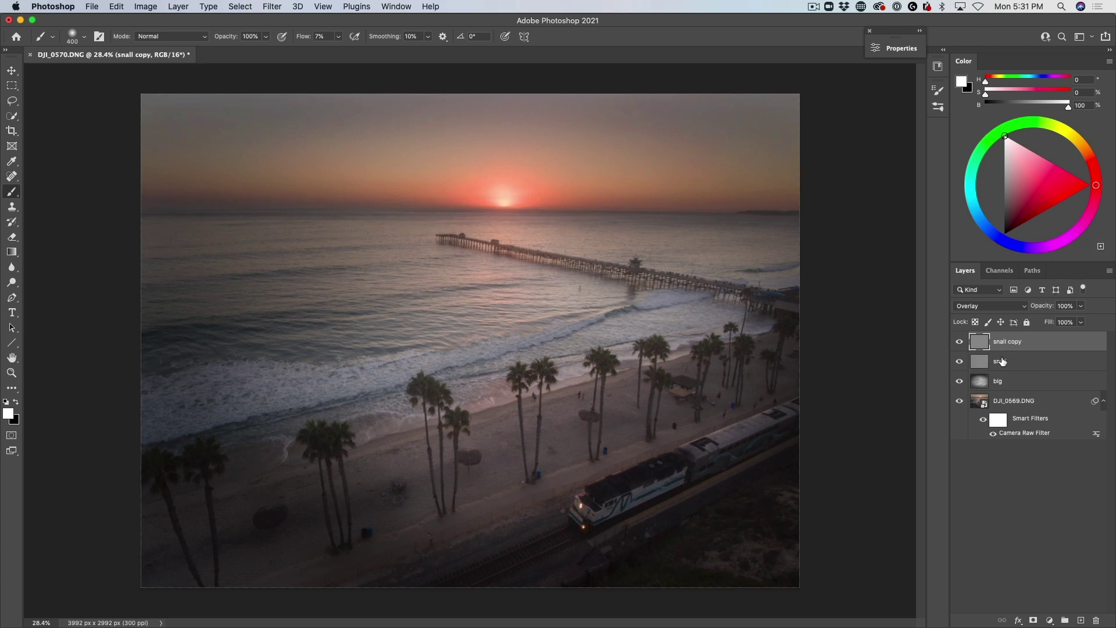
double_click(1002, 361)
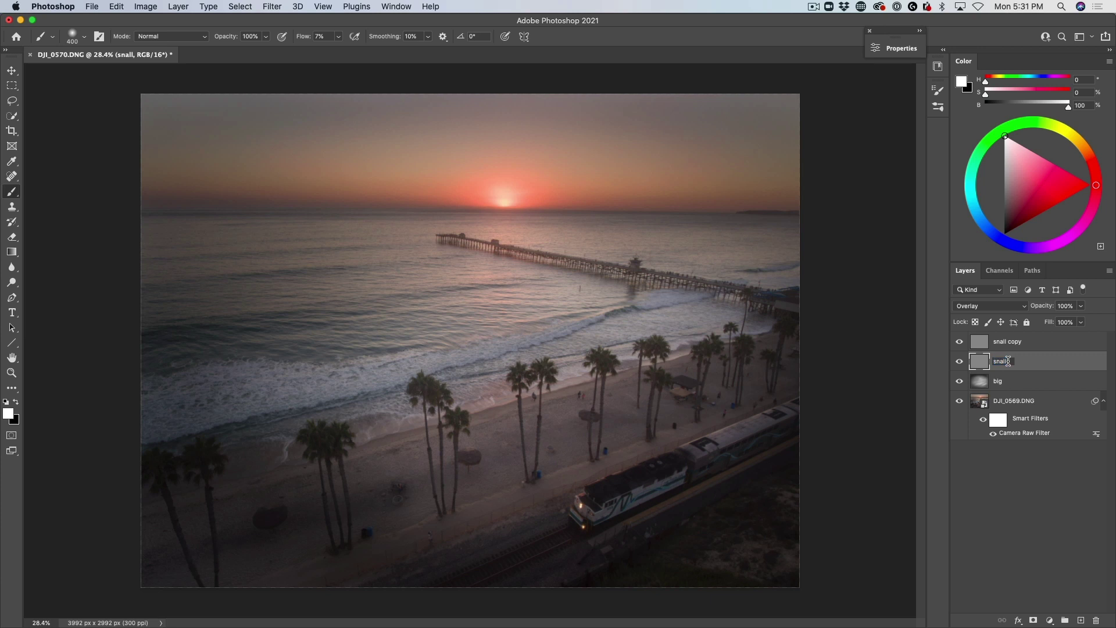
Rename the duplicated layer snall s and move it below snallh
left_click(1021, 343)
double_click(1012, 341)
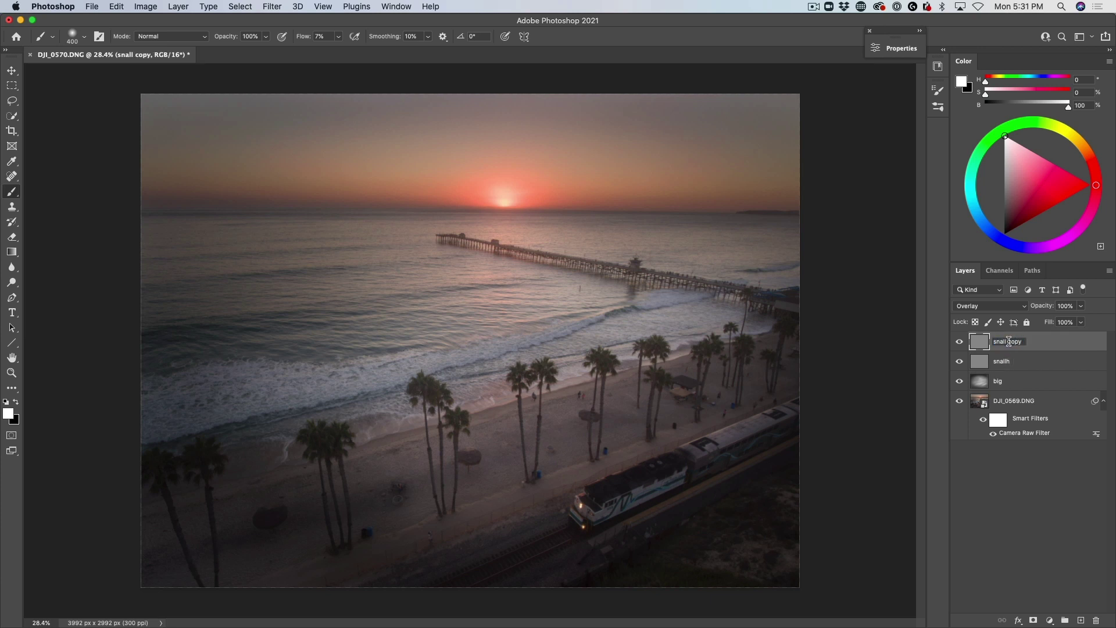
type("s")
key("Return")
left_click_drag(1005, 346, 991, 368)
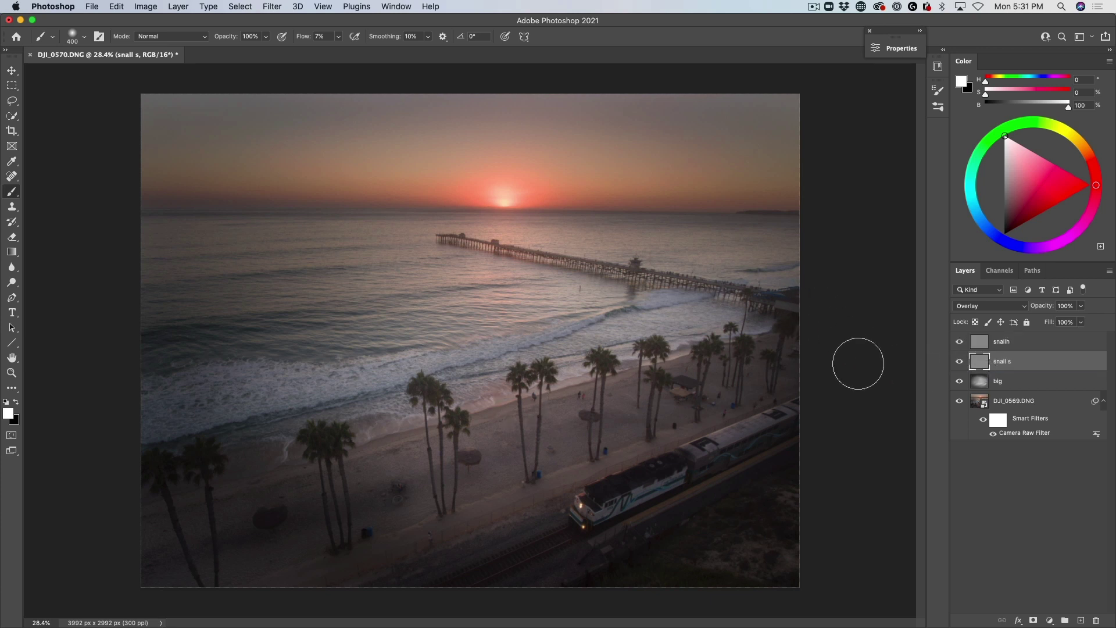
Paint black on the snall s layer with a 100 px brush at 7% flow to darken the train and the tracks
key("bracketleft")
key("bracketleft")
key("bracketleft")
key("bracketleft")
key("bracketleft")
key("x")
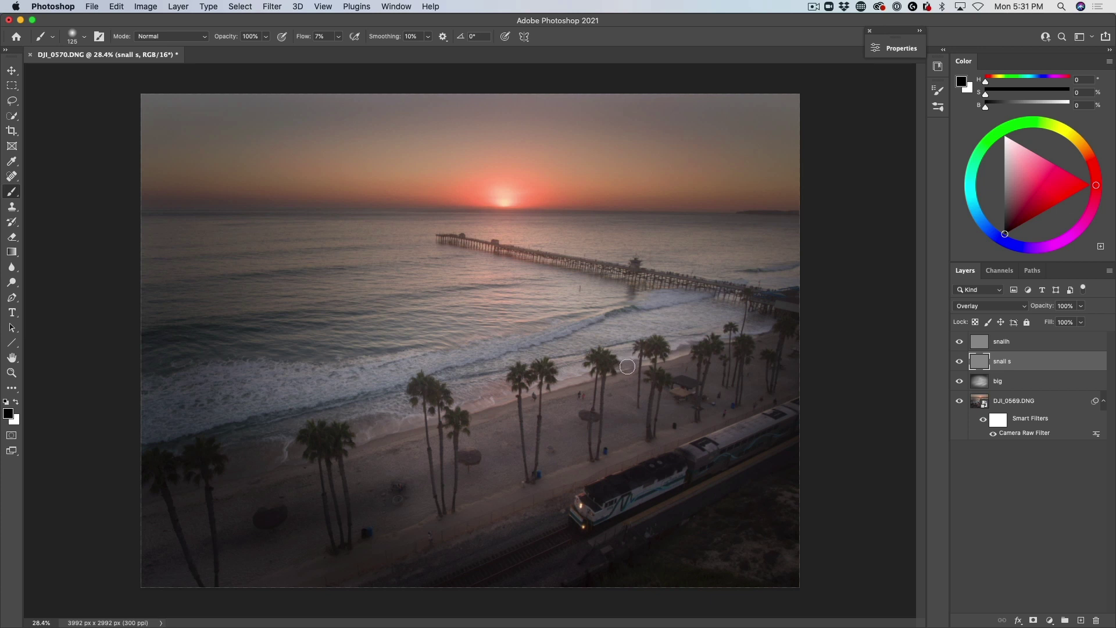
key("bracketleft")
key("bracketright")
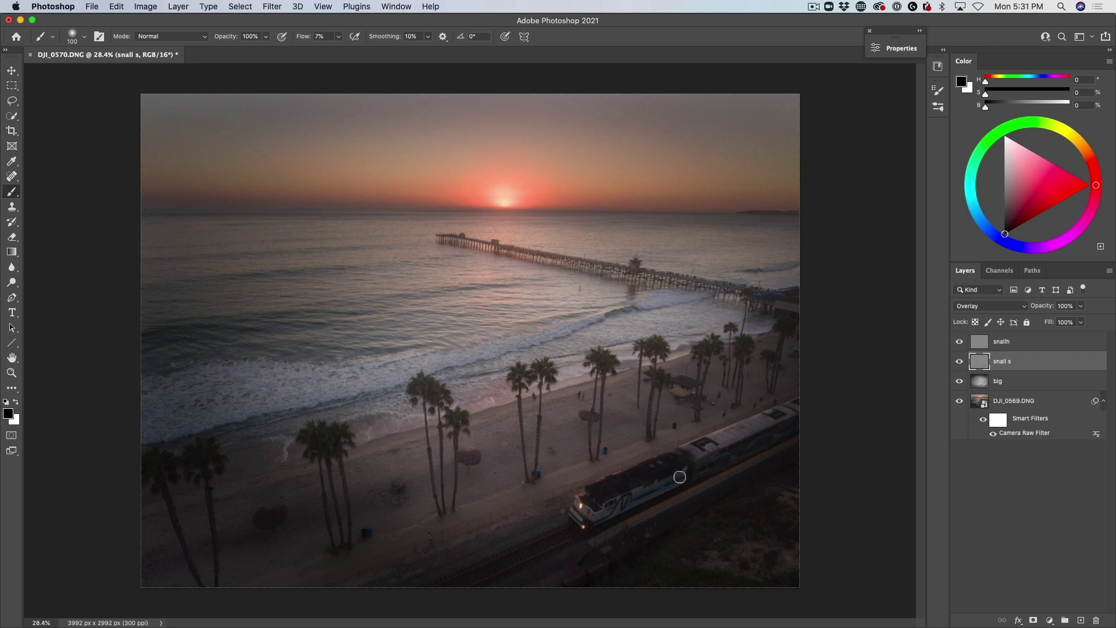
left_click_drag(551, 523, 576, 548)
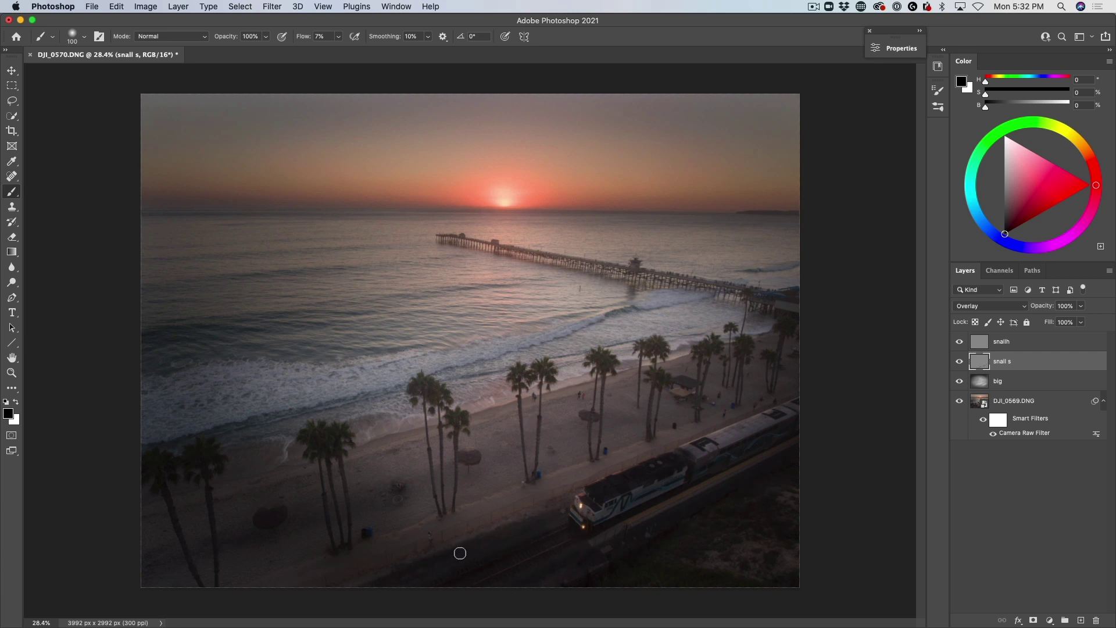
Enlarge the black brush from 300 to 600 px and darken the foreground sand, lower palms and trackside on snall s
key("bracketright")
key("bracketright")
key("bracketright")
key("bracketright")
key("bracketright")
key("bracketright")
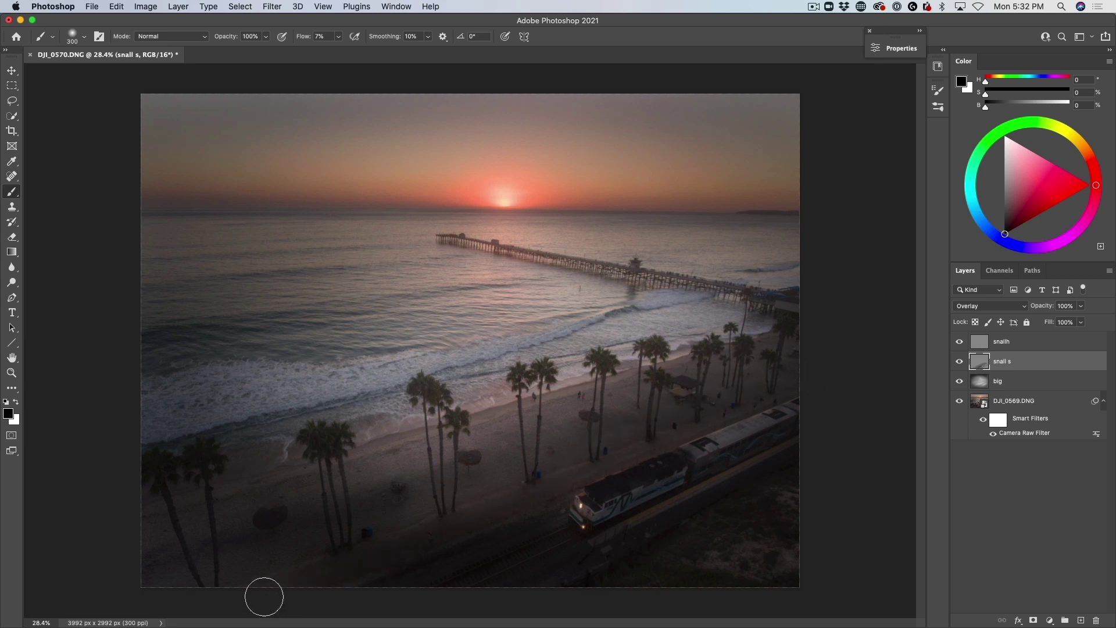
key("bracketright")
key("bracketright")
key("bracketright")
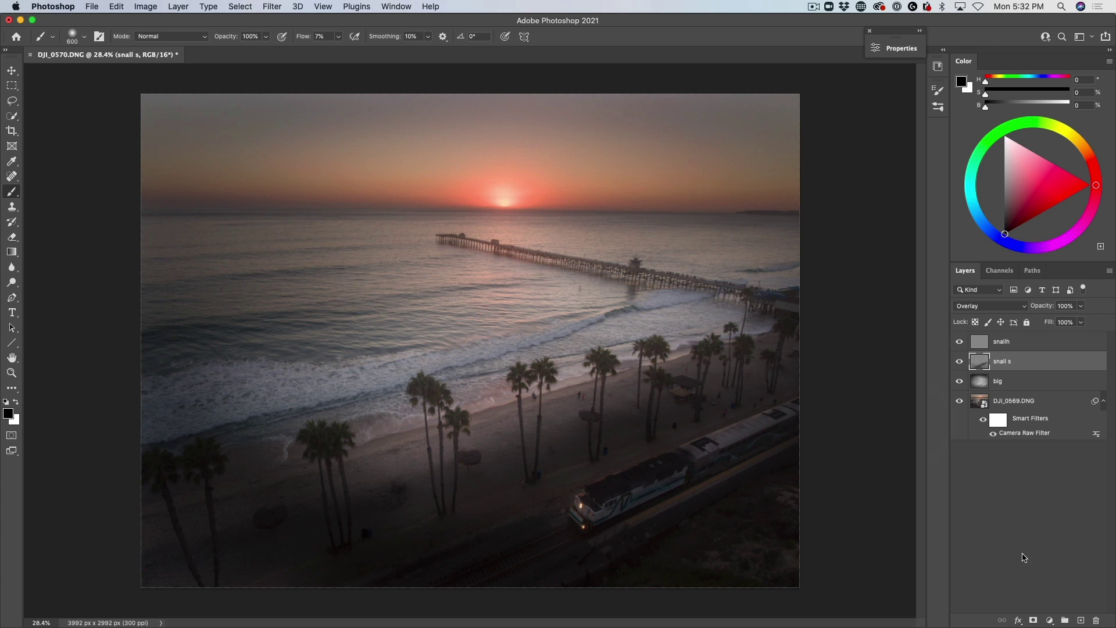
Paint white on snall s with a 60 px brush at 22% flow over the train's front and tracks ahead, then isolate the smart object to compare
key("x")
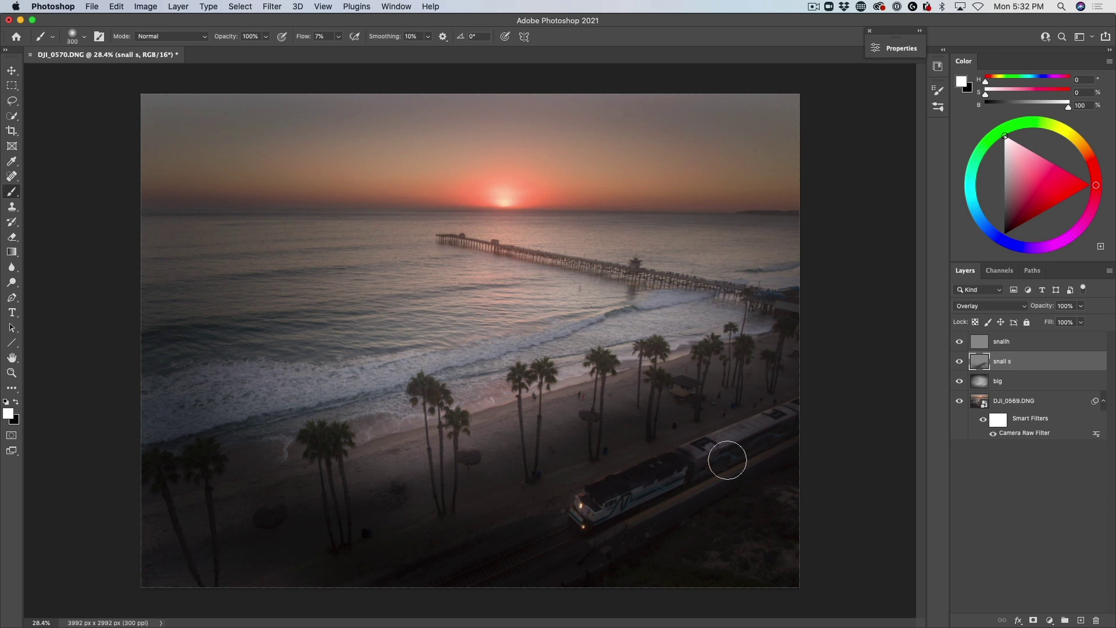
key("bracketleft")
key("bracketleft")
key("bracketleft")
key("bracketleft")
key("bracketleft")
key("bracketleft")
key("bracketleft")
left_click_drag(301, 40, 310, 39)
key("bracketleft")
key("bracketleft")
left_click_drag(540, 528, 566, 514)
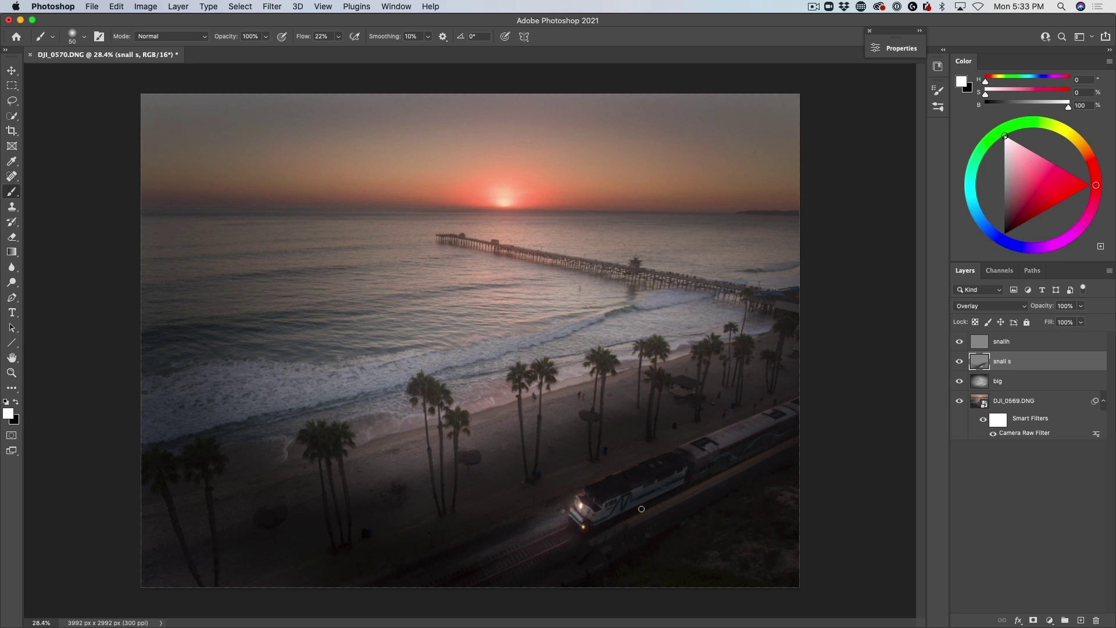
left_click(958, 401, "alt")
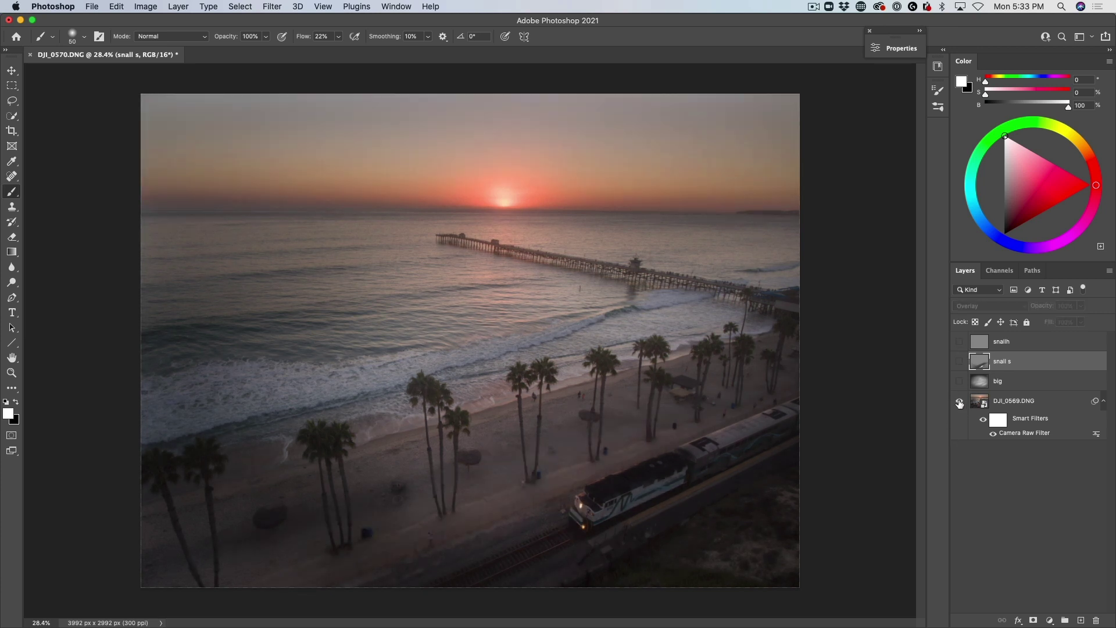
Show all layers again and paint black on snall s with a 500 px brush over the dark foreground sand and lower palms
left_click(959, 402, "alt")
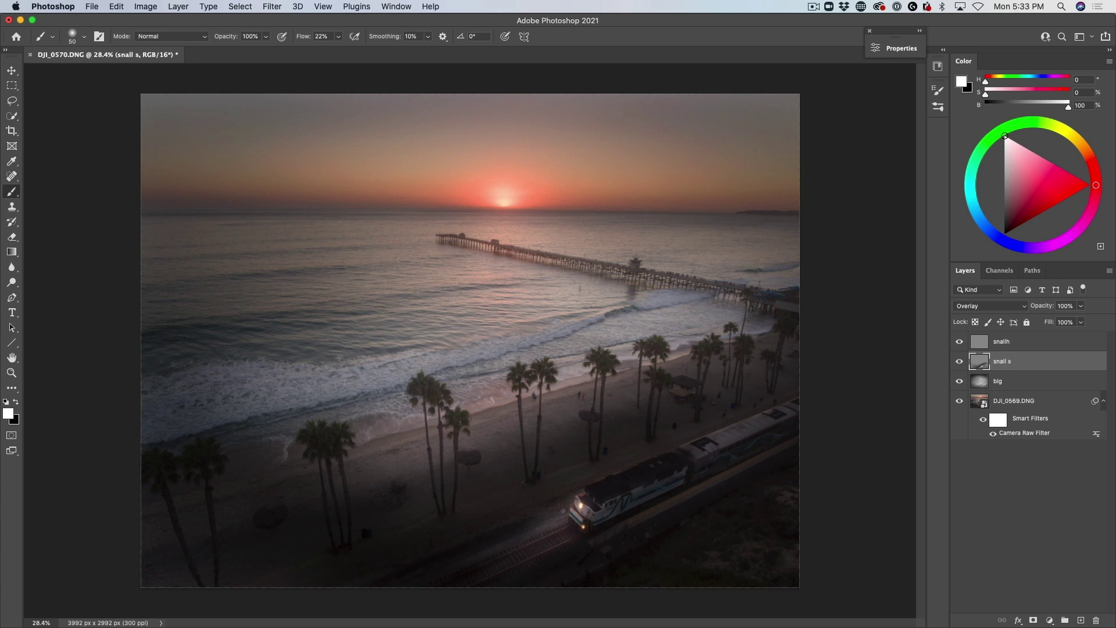
key("x")
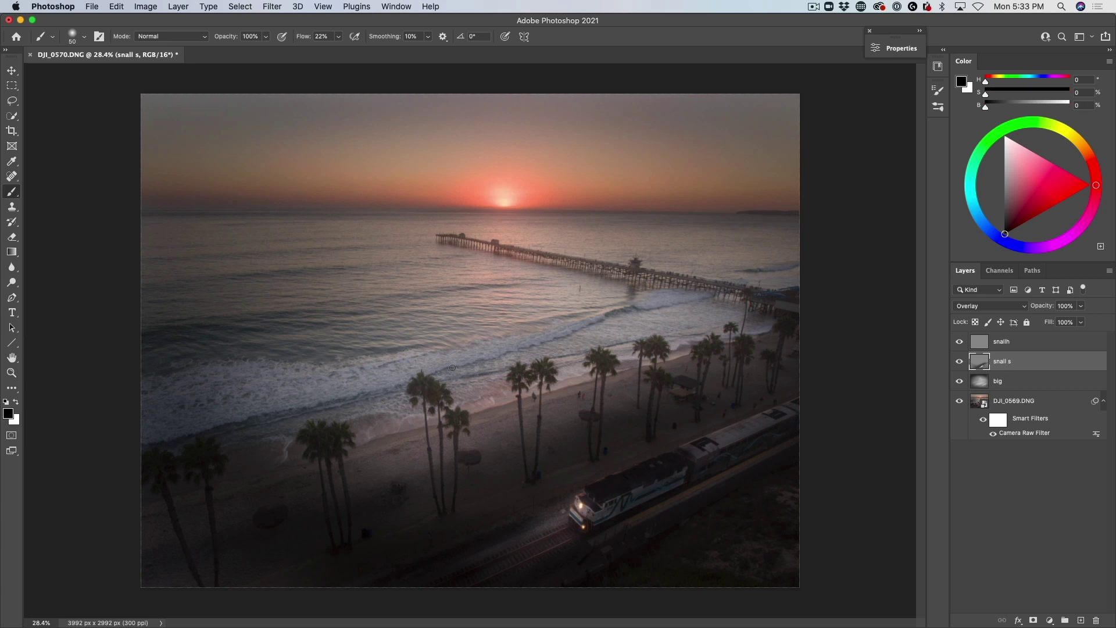
key("bracketright")
key("bracketright")
key("bracketright")
key("bracketright")
key("bracketright")
key("bracketright")
key("bracketright")
key("bracketright")
key("bracketright")
key("bracketright")
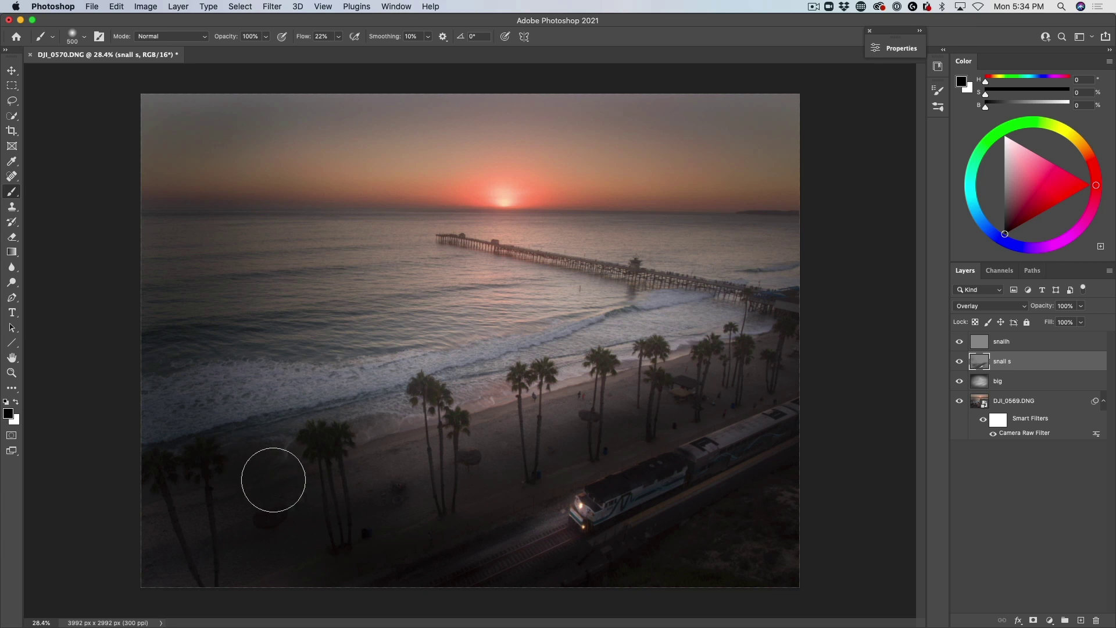
Switch the brush colour to white and undo the last two strokes on snall s
key("x")
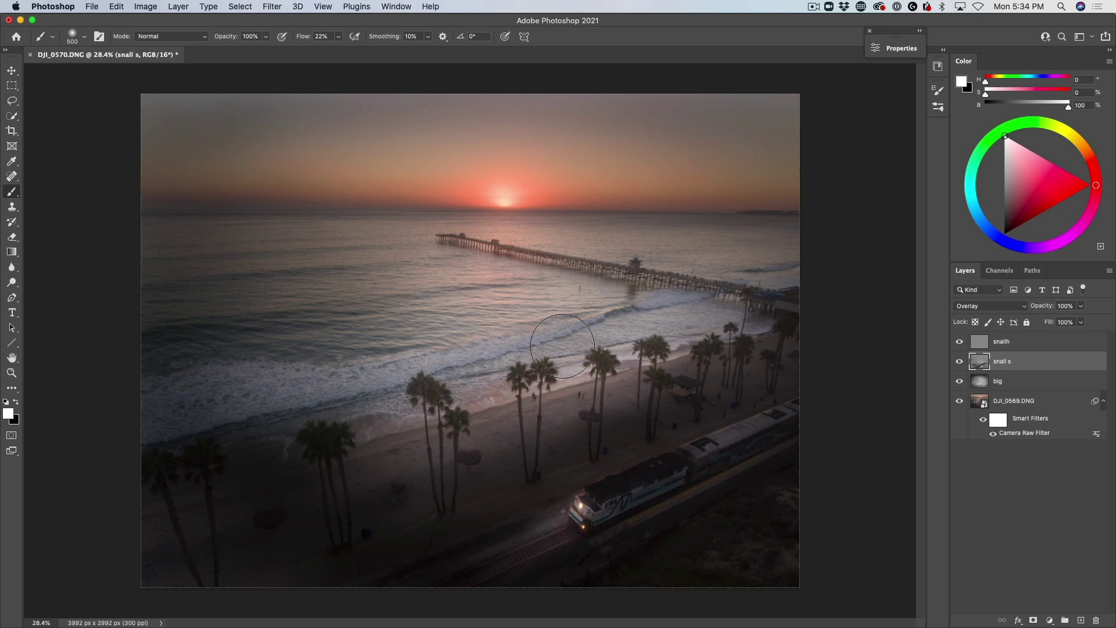
key("super+z")
key("super+z")
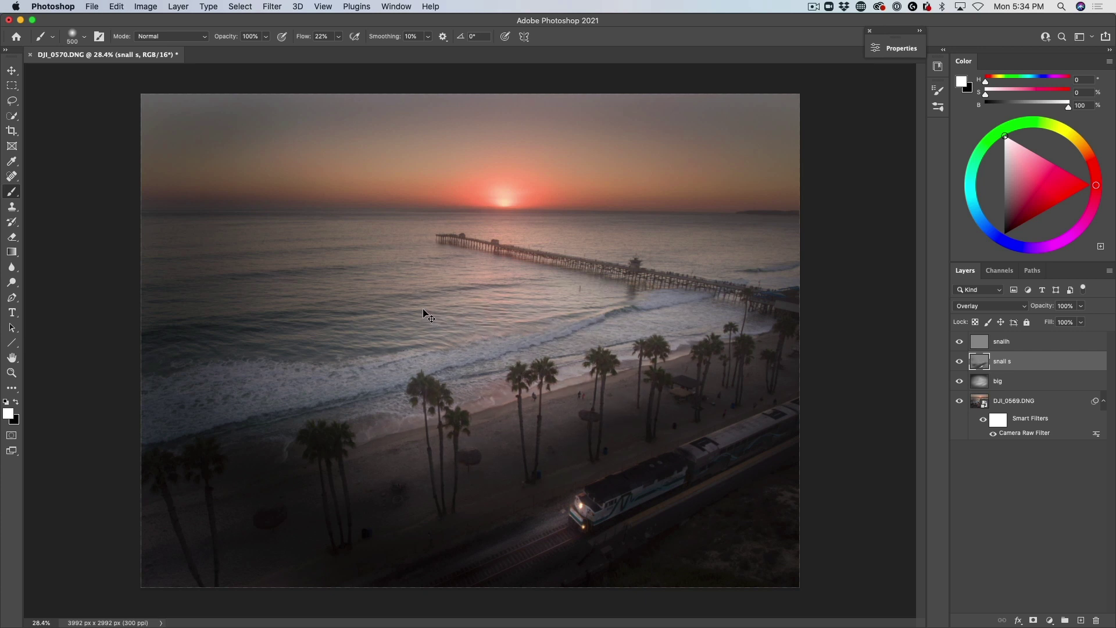
On the snallh layer, paint white with a 600 px brush at 6% flow around the setting sun, the horizon and the water below
left_click_drag(300, 39, 290, 39)
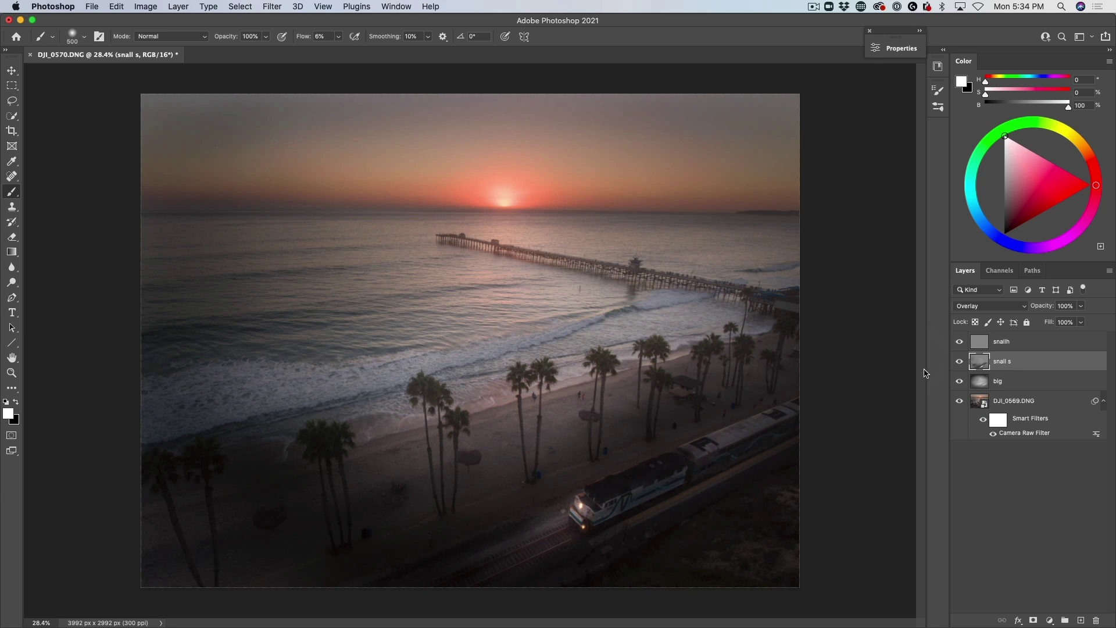
left_click(980, 344)
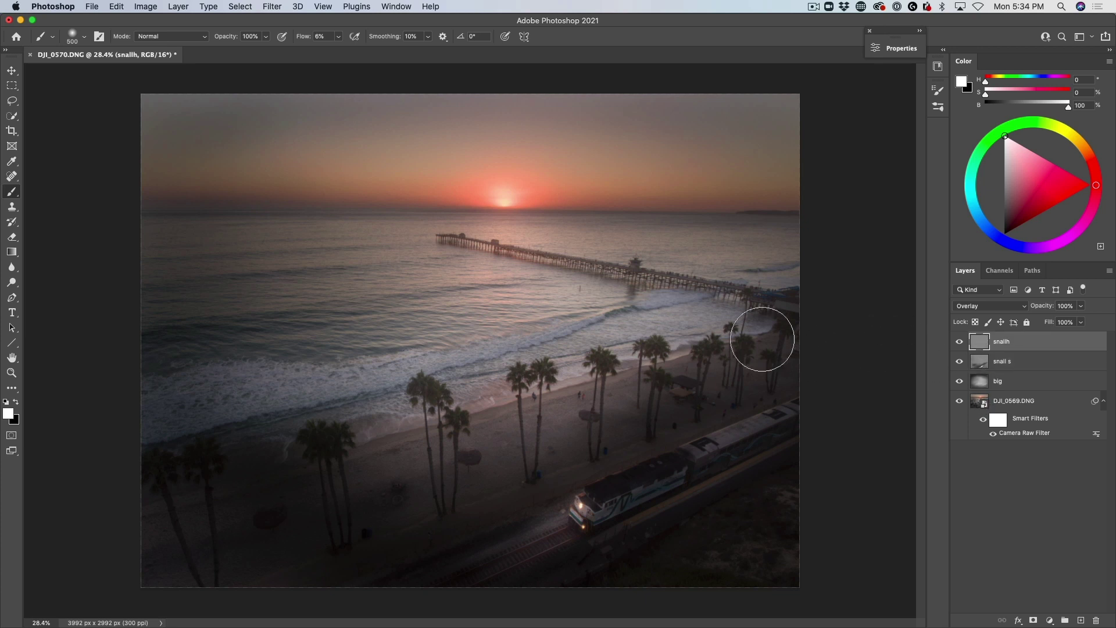
key("bracketleft")
key("bracketleft")
key("bracketleft")
key("bracketleft")
key("bracketright")
key("bracketright")
key("bracketright")
key("bracketright")
key("bracketright")
key("bracketright")
mouse_move(580, 205)
left_mouse_down()
mouse_move(483, 204)
mouse_move(682, 196)
mouse_move(515, 196)
left_mouse_up()
mouse_move(303, 221)
left_mouse_down()
mouse_move(572, 173)
mouse_move(450, 160)
mouse_move(376, 217)
mouse_move(487, 226)
mouse_move(630, 169)
mouse_move(391, 149)
mouse_move(636, 194)
mouse_move(380, 201)
mouse_move(308, 177)
mouse_move(613, 144)
mouse_move(372, 129)
mouse_move(482, 159)
mouse_move(672, 169)
mouse_move(680, 186)
mouse_move(410, 198)
mouse_move(498, 243)
left_mouse_up()
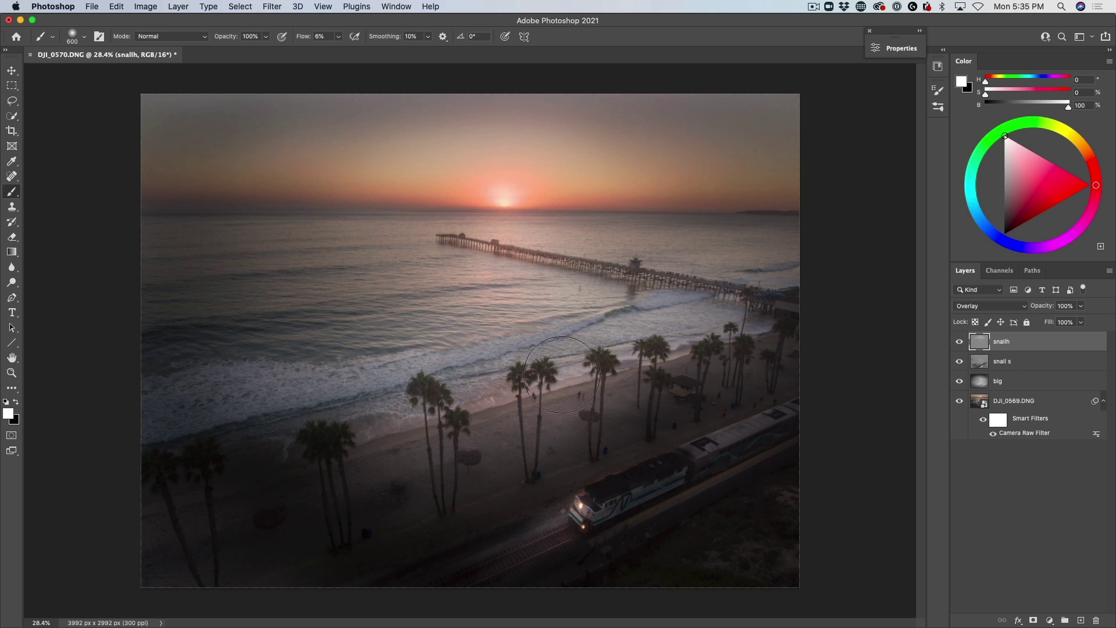
Undo the last two white strokes on snallh and reduce the brush to 125 px
key("super+z")
key("super+z")
key("bracketleft")
key("bracketleft")
key("bracketleft")
key("bracketleft")
key("bracketleft")
key("bracketleft")
key("bracketleft")
key("bracketleft")
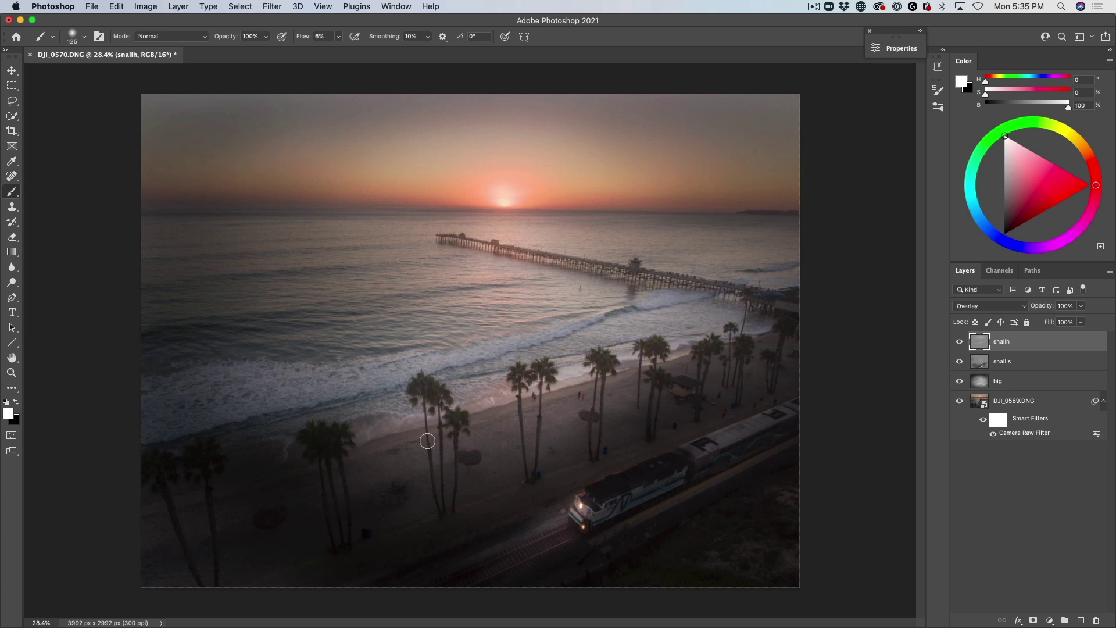
Enlarge the white brush to 600 px and brighten the shoreline and beach on snallh
key("bracketright")
key("bracketright")
key("bracketright")
key("bracketright")
key("bracketright")
key("bracketright")
key("bracketright")
key("bracketright")
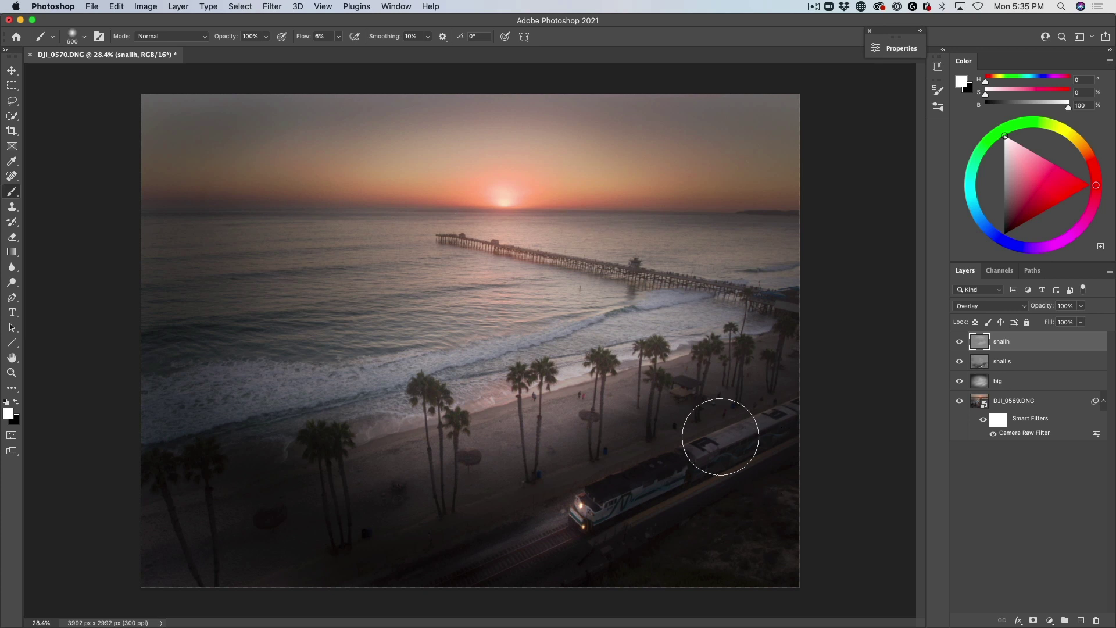
Compare the snallh layer at 25% and 100% opacity and set it to 92%
left_click_drag(1041, 306, 844, 319)
type("100")
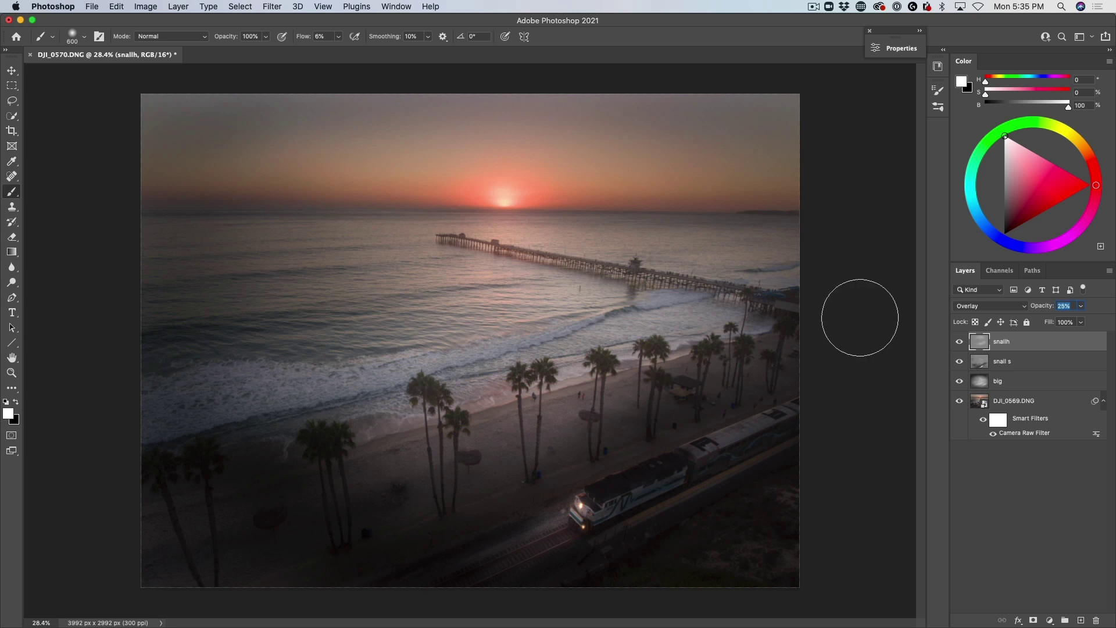
key("Return")
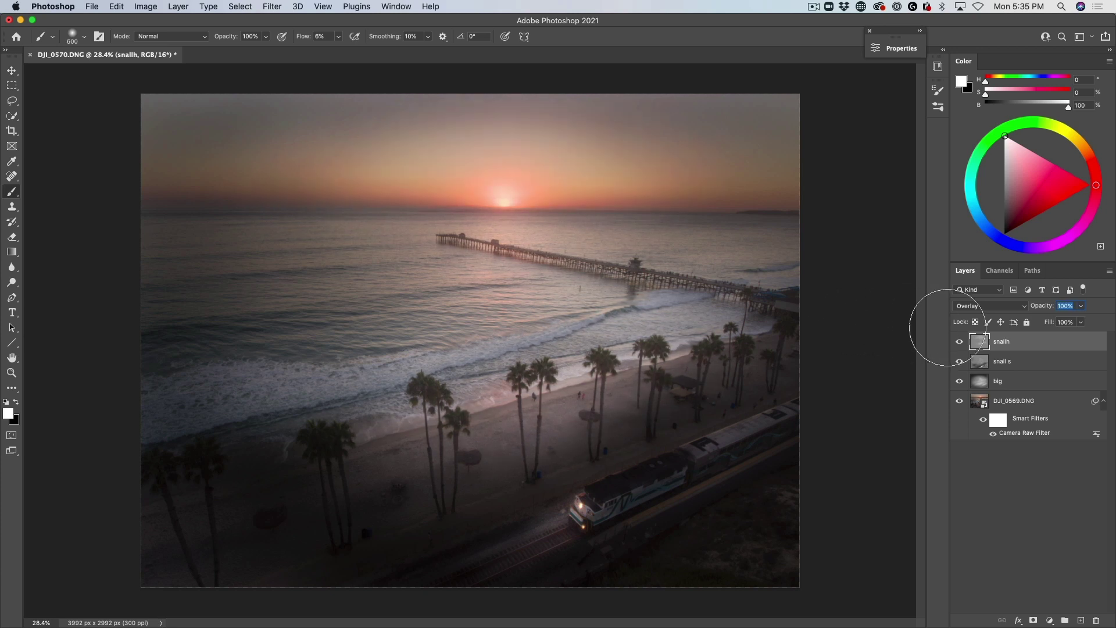
type("92")
key("Return")
Paint white with a 25 px brush at 21% flow over the palm fronds and thatched beach umbrellas on snallh
key("bracketleft")
key("bracketleft")
key("bracketleft")
key("bracketleft")
key("bracketleft")
key("bracketleft")
key("bracketleft")
key("bracketleft")
key("bracketleft")
key("bracketleft")
key("bracketleft")
left_click_drag(302, 39, 308, 40)
scroll(533, 437, "up", 6)
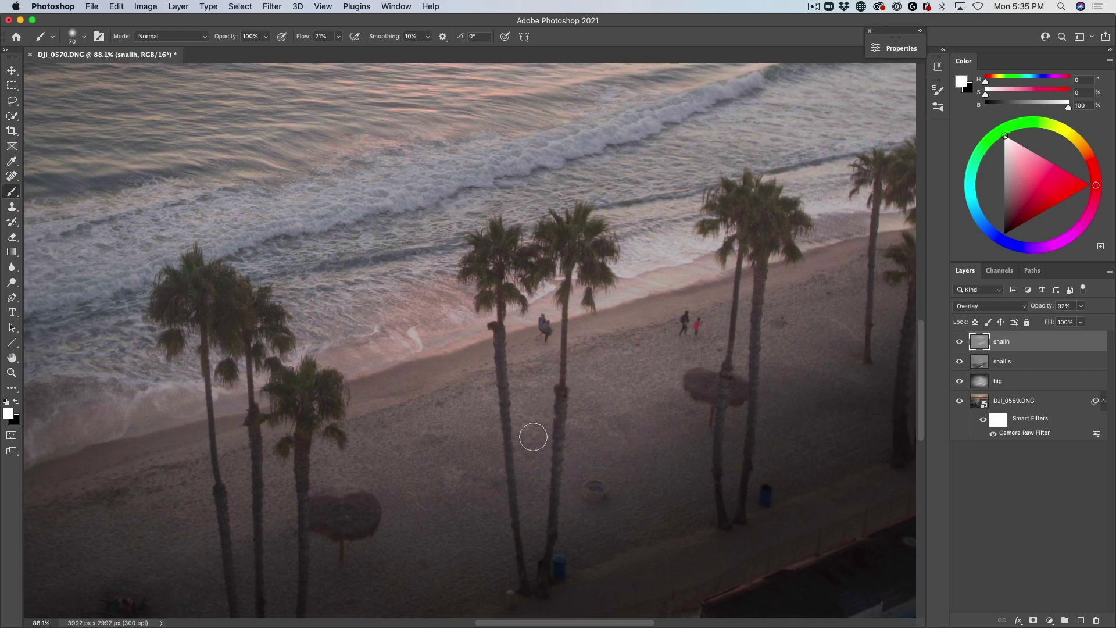
key("bracketleft")
key("bracketleft")
key("bracketleft")
key("bracketleft")
left_click_drag(223, 278, 244, 287)
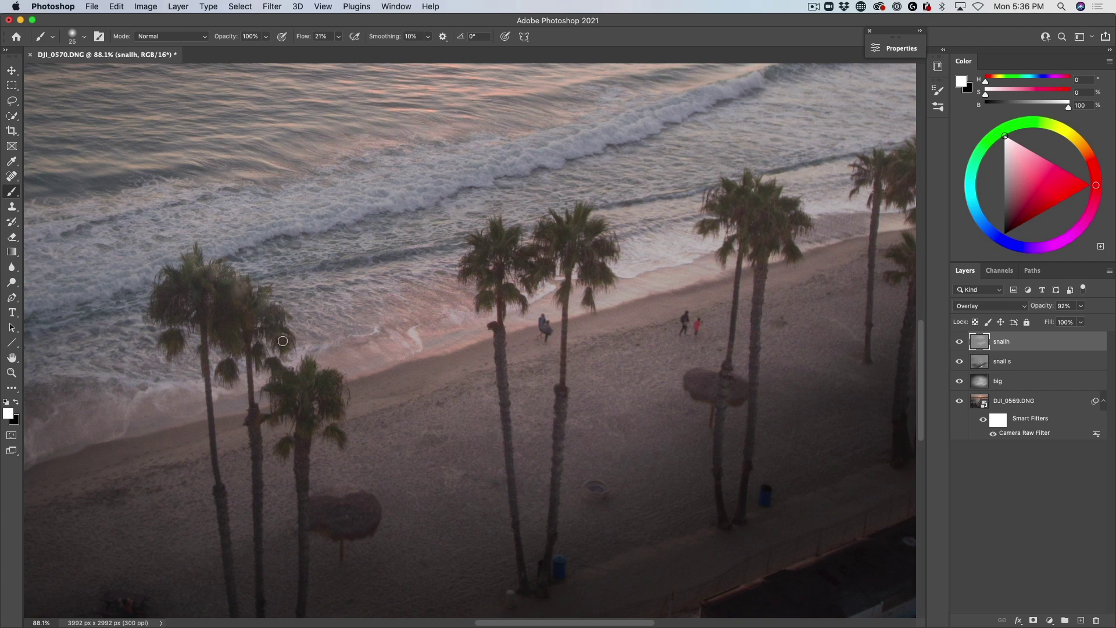
mouse_move(162, 283)
left_mouse_down()
mouse_move(176, 265)
mouse_move(166, 299)
left_mouse_up()
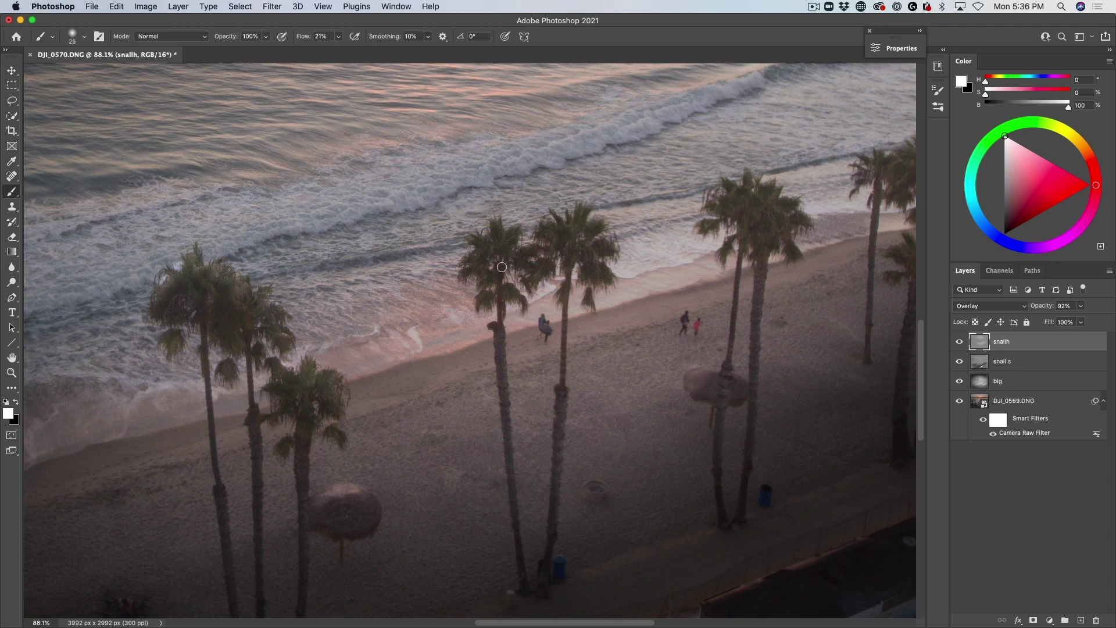
Lower the brush flow to 14% and paint white highlights on the remaining palm crowns along the beach toward the pier
left_click_drag(306, 38, 302, 37)
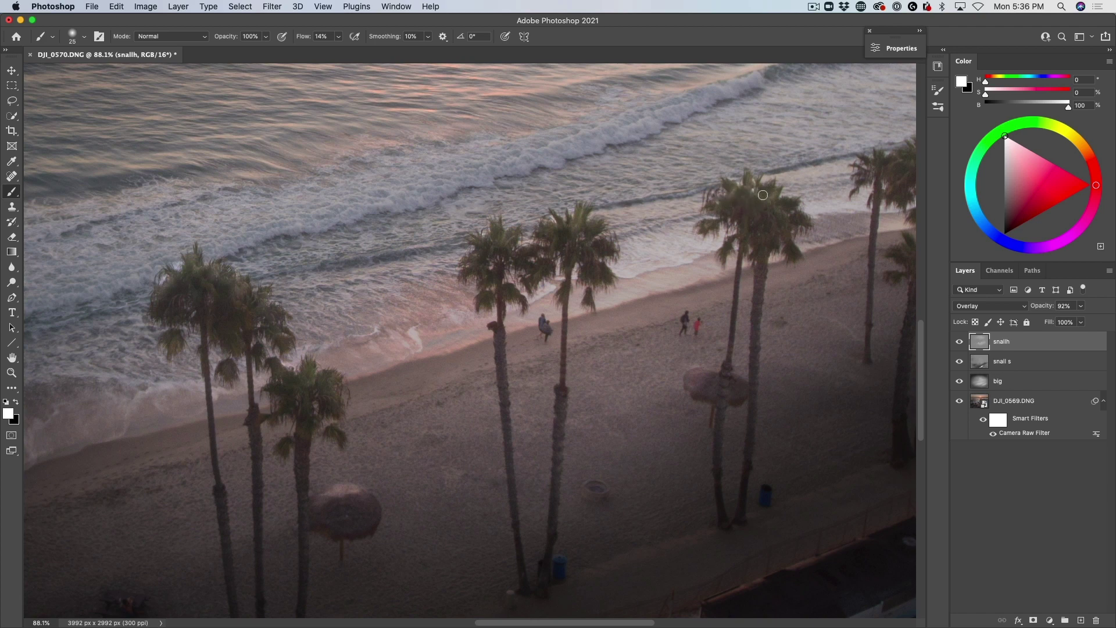
left_click_drag(782, 199, 544, 318)
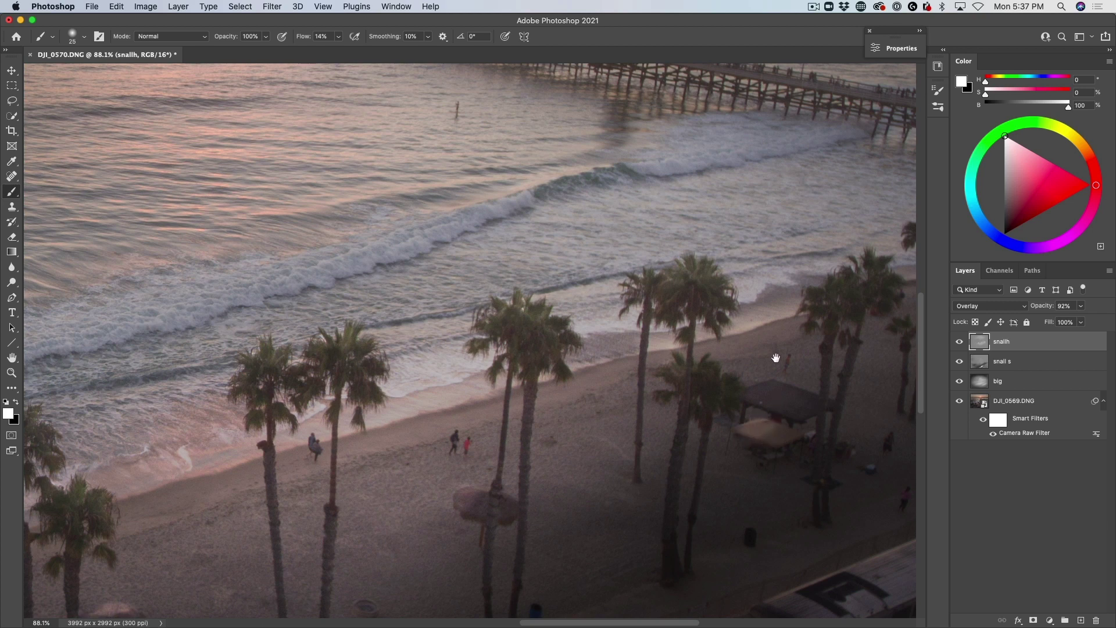
left_click_drag(778, 372, 605, 385)
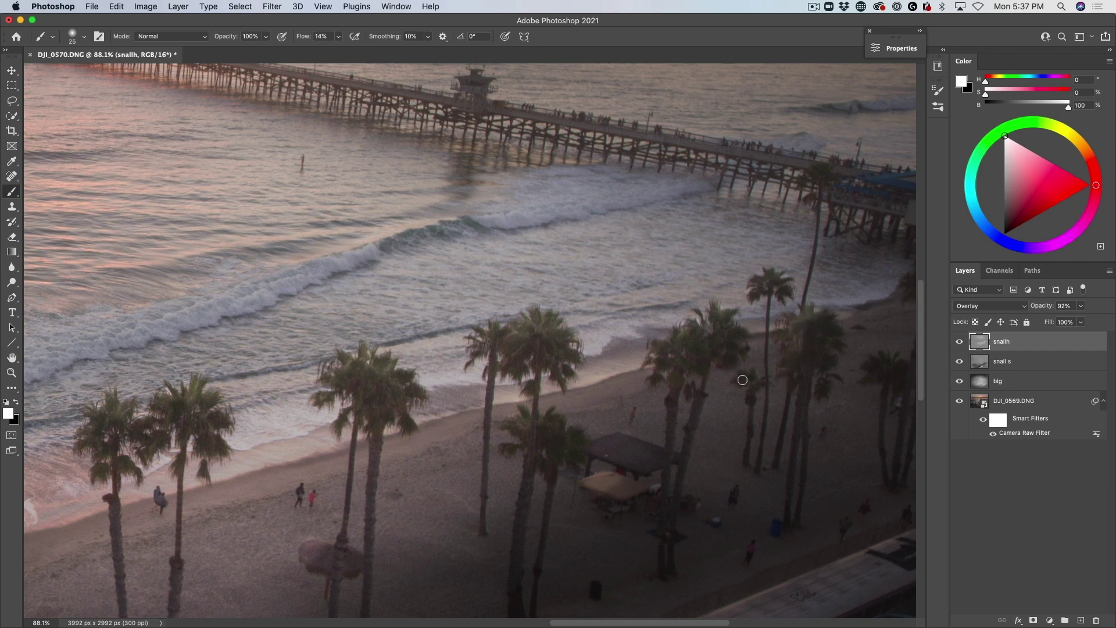
left_click_drag(812, 363, 609, 365)
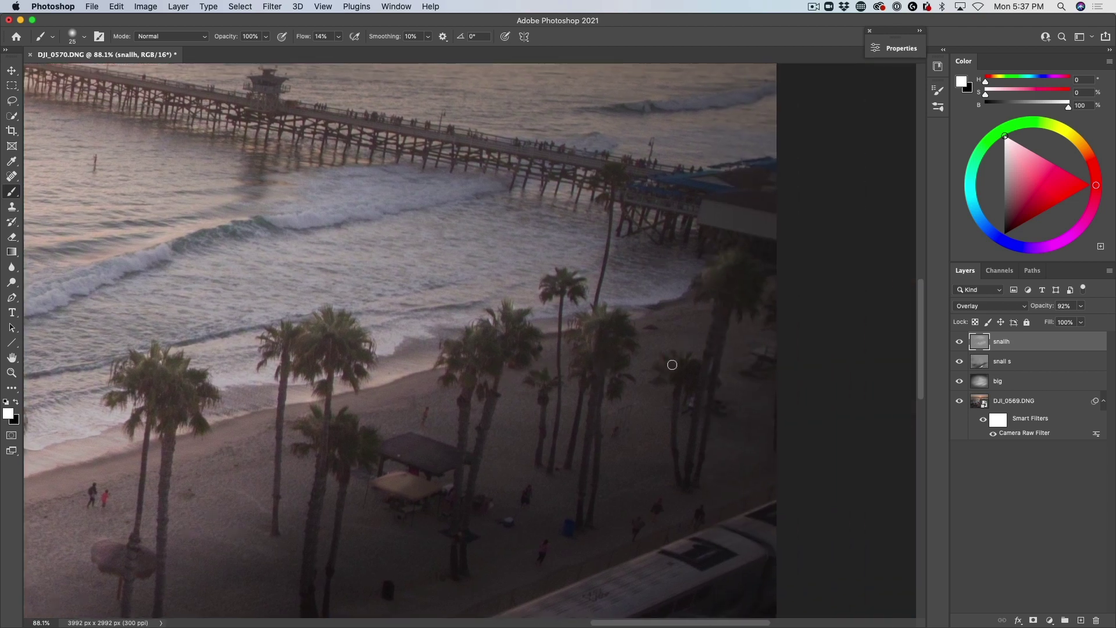
left_click_drag(514, 398, 715, 327)
left_click_drag(494, 406, 604, 351)
left_click_drag(404, 456, 488, 324)
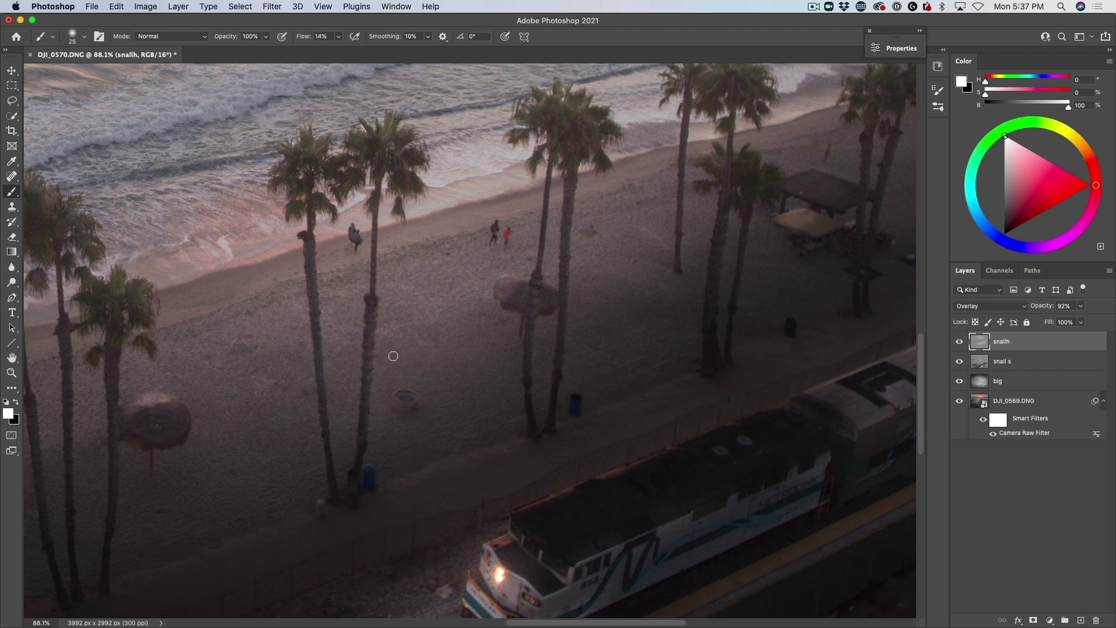
Shrink the white brush to a few pixels and paint thin highlights along the edges of the palm trunks
key("bracketleft")
key("bracketleft")
key("bracketleft")
key("bracketleft")
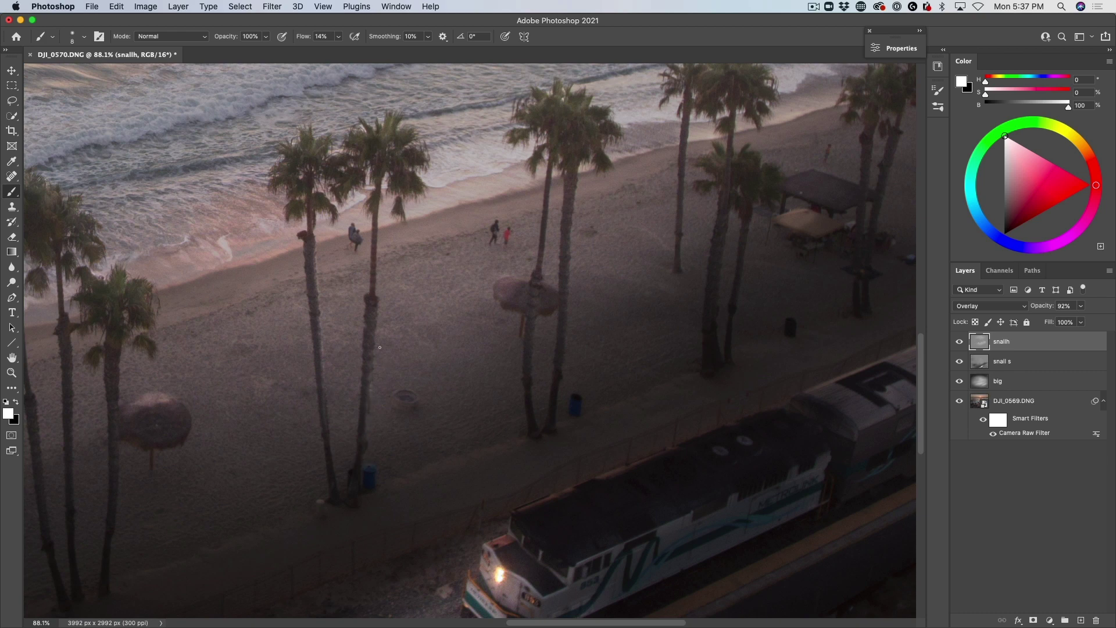
left_click_drag(373, 355, 373, 328)
left_click_drag(375, 274, 375, 258)
left_click_drag(377, 220, 379, 201)
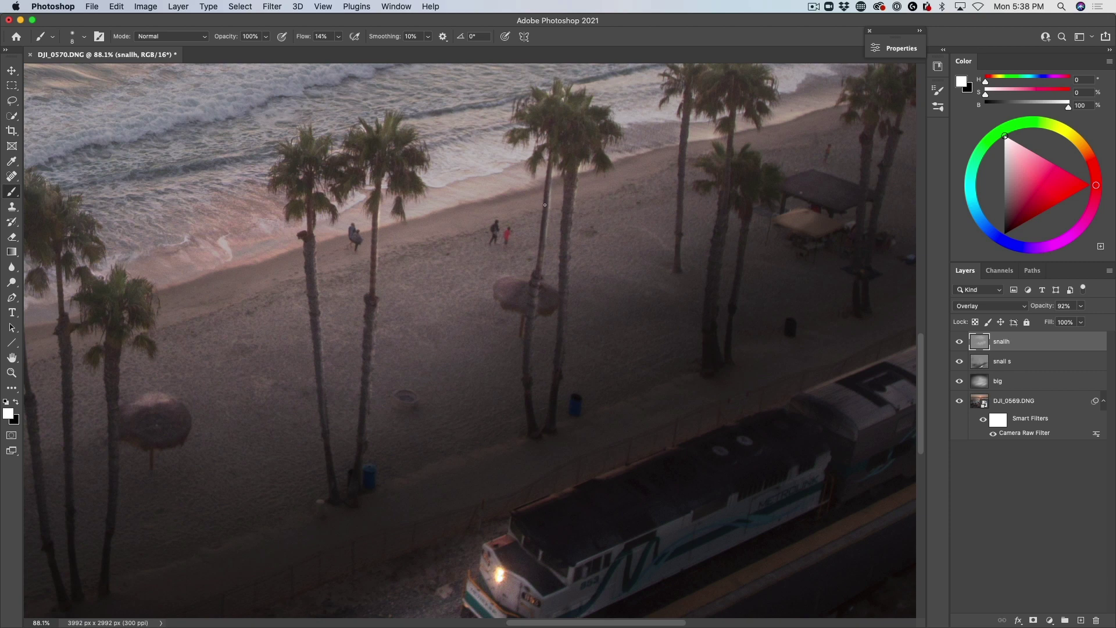
Set the foreground colour to neutral gray at 50% brightness (#808080)
left_click(8, 413)
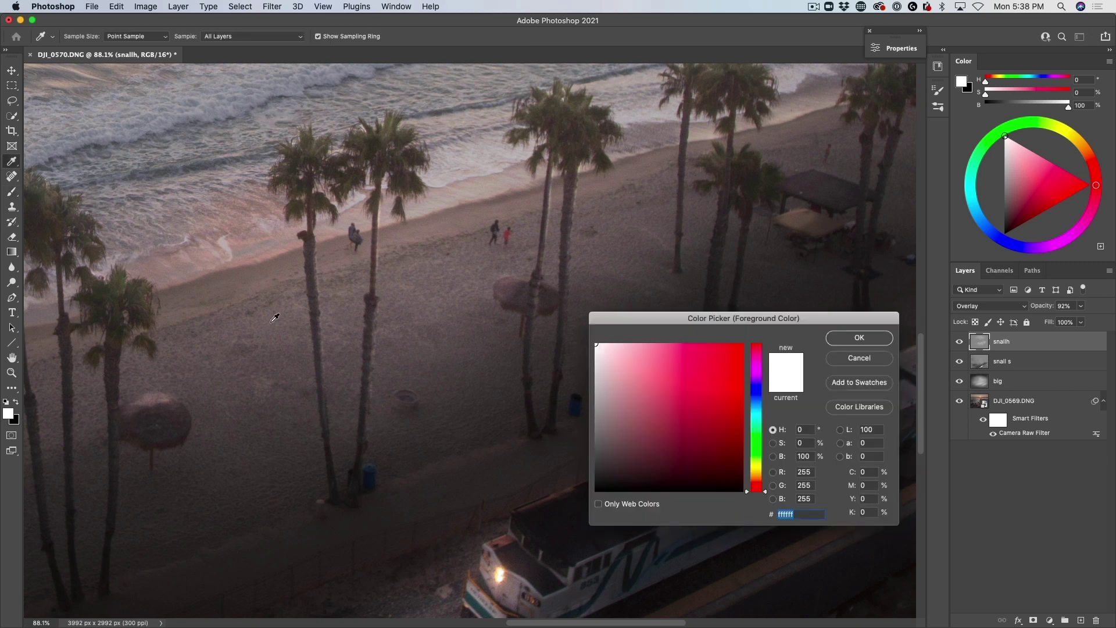
left_click(801, 455)
type("50")
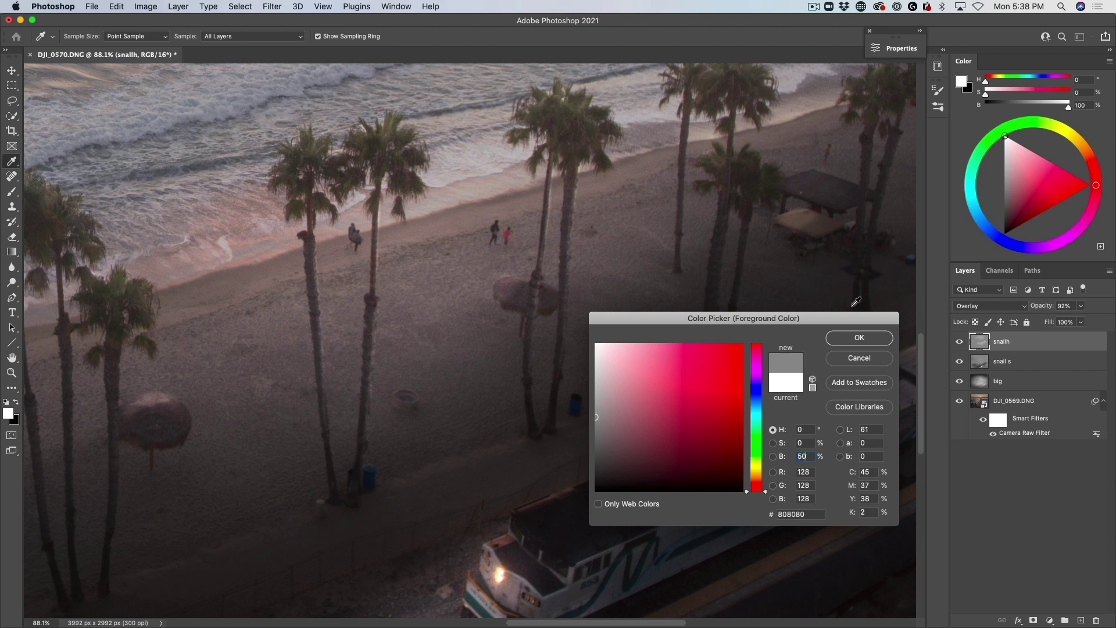
left_click(859, 338)
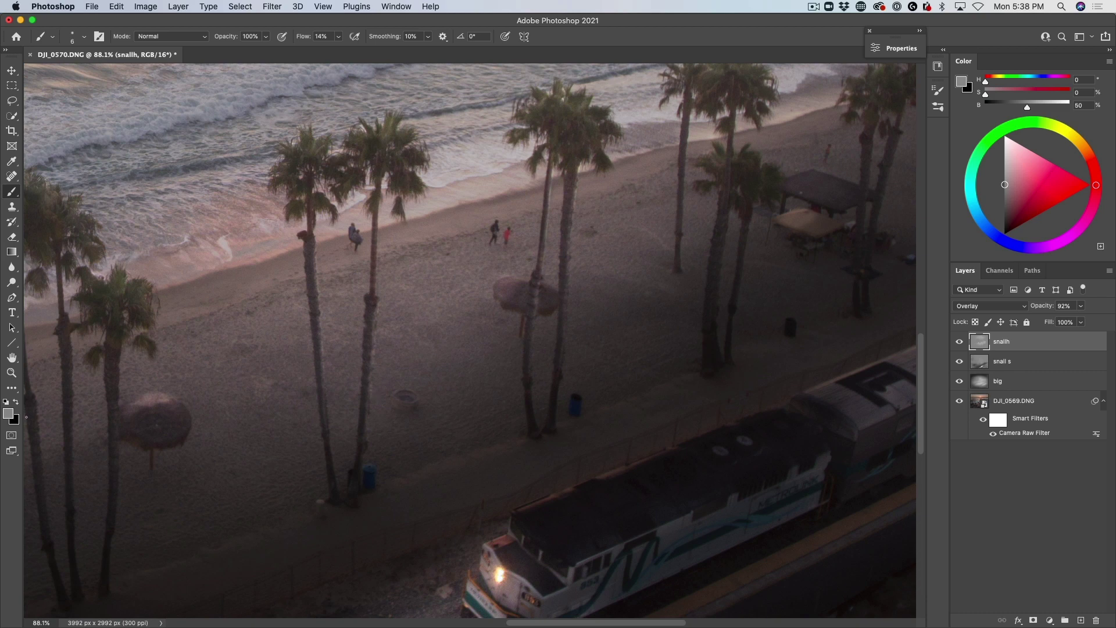
Return the foreground colour to white and brighten the trunk of the palm standing near the thatched shelters on snallh
key("d")
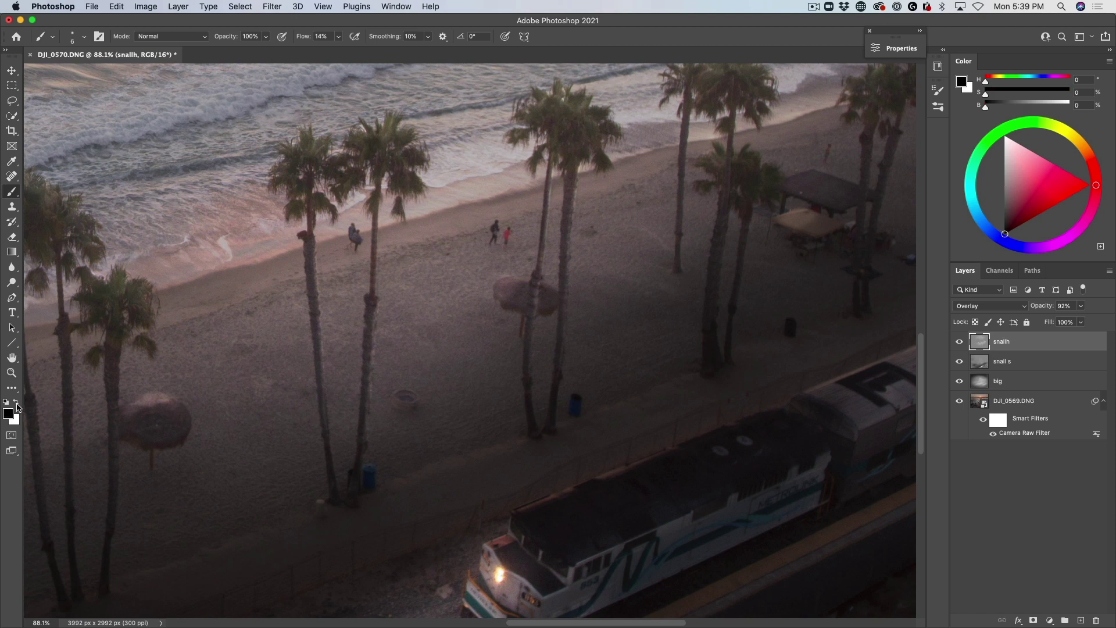
left_click(16, 401)
scroll(244, 409, "down", 4)
scroll(244, 409, "left", 6)
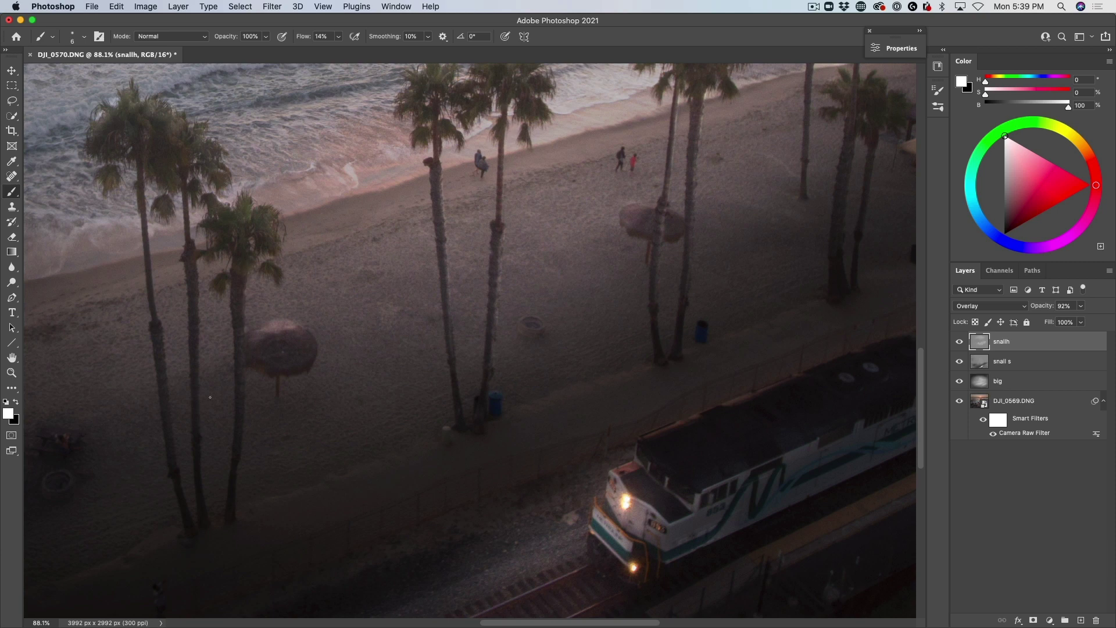
scroll(640, 232, "up", 7)
scroll(640, 232, "right", 10)
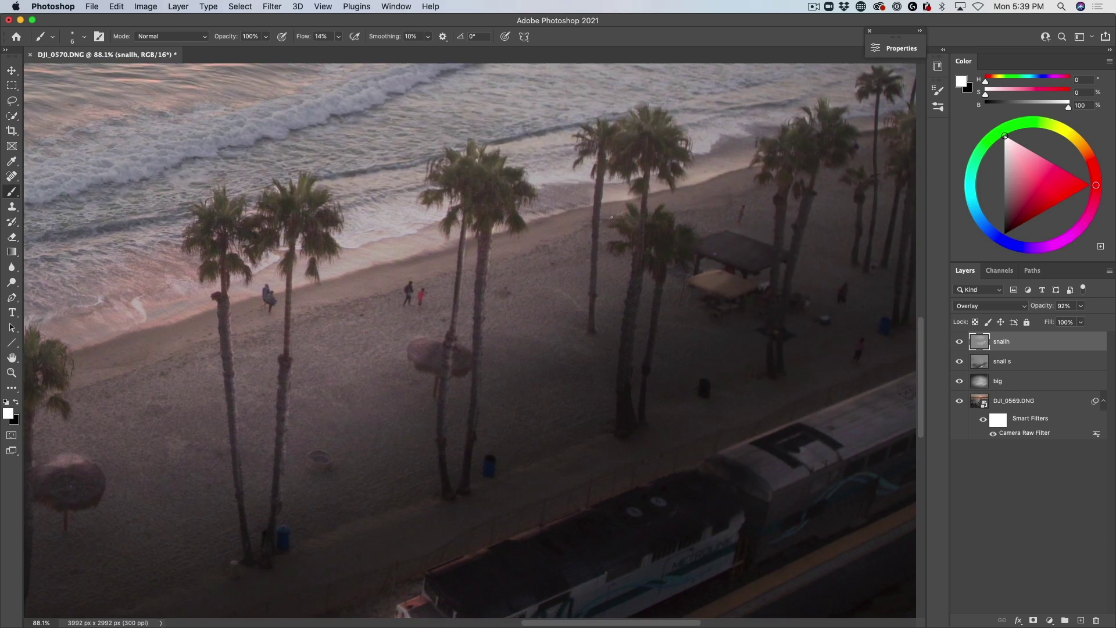
left_click_drag(602, 175, 596, 293)
scroll(807, 238, "down", 5)
scroll(810, 236, "up", 4)
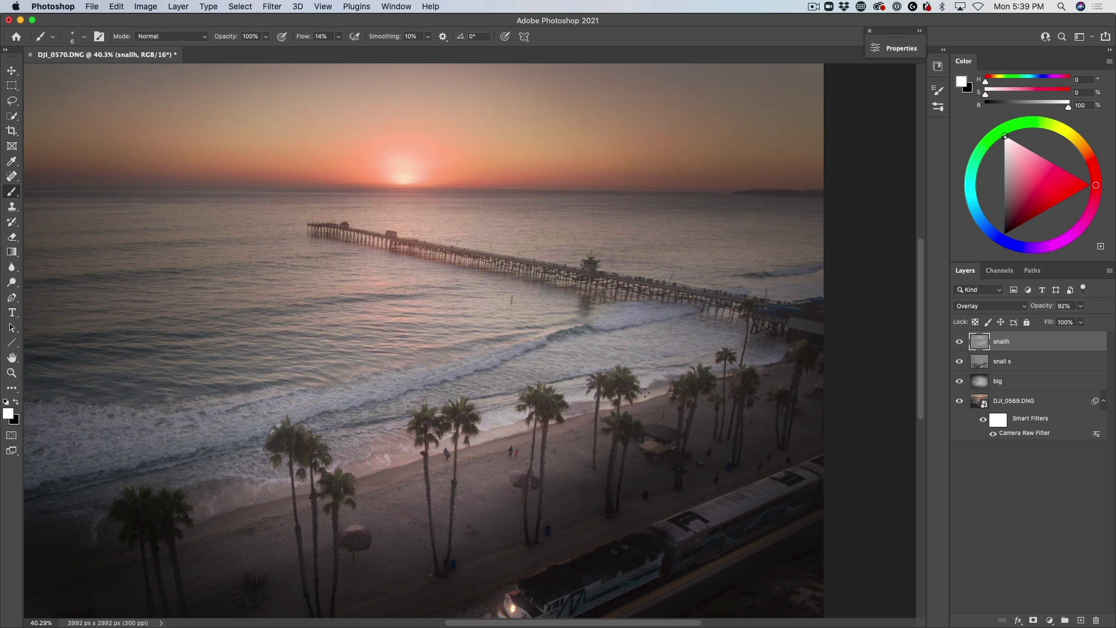
Paint white with a small brush at 14% flow along the left part of the breaking wave's crest on snallh
scroll(646, 393, "up", 3)
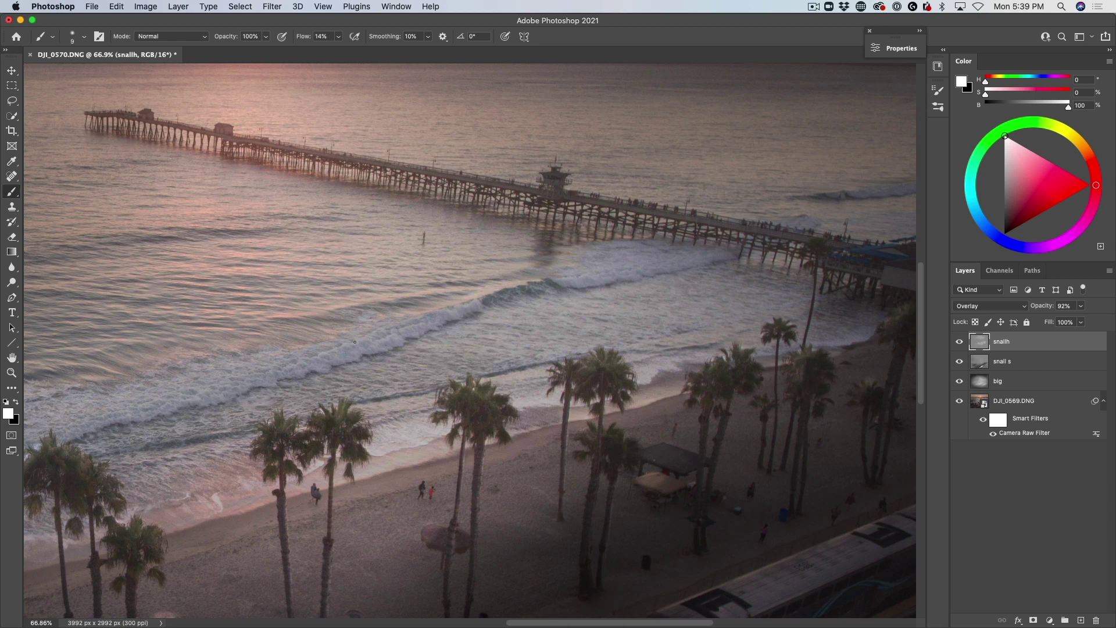
key("bracketright")
scroll(311, 344, "up", 3)
scroll(359, 196, "down", 5)
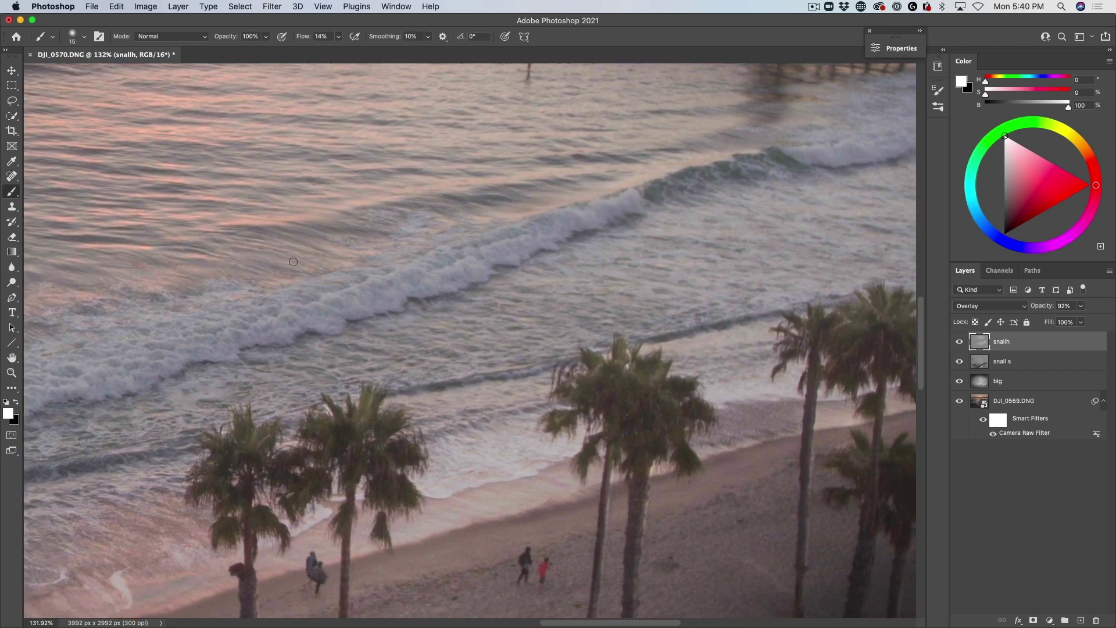
scroll(360, 195, "down", 2)
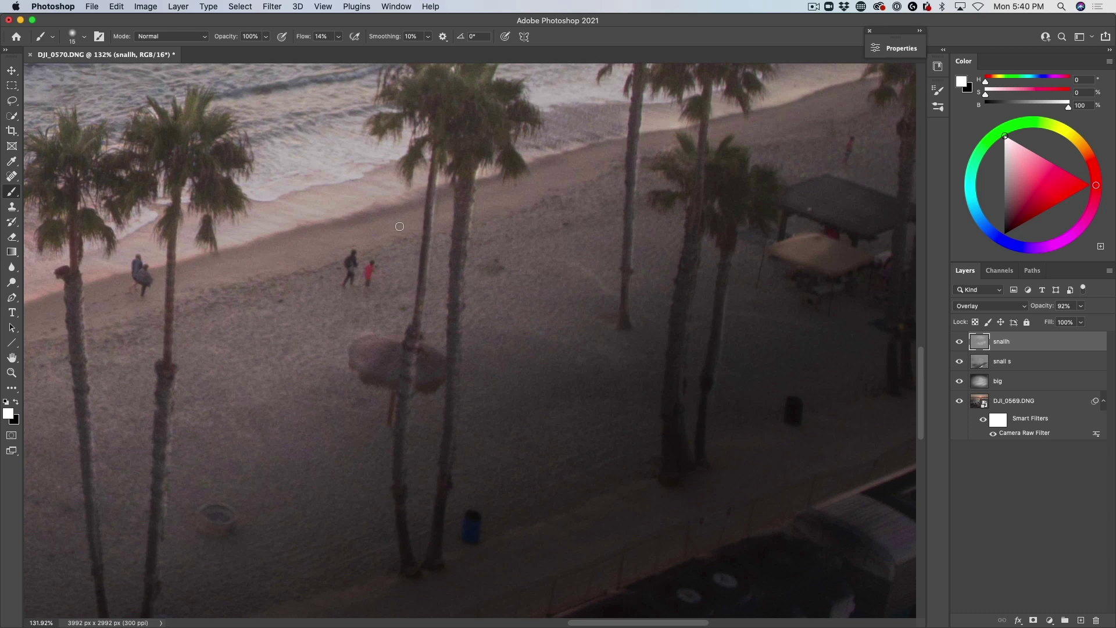
scroll(399, 226, "up", 10)
scroll(399, 227, "left", 8)
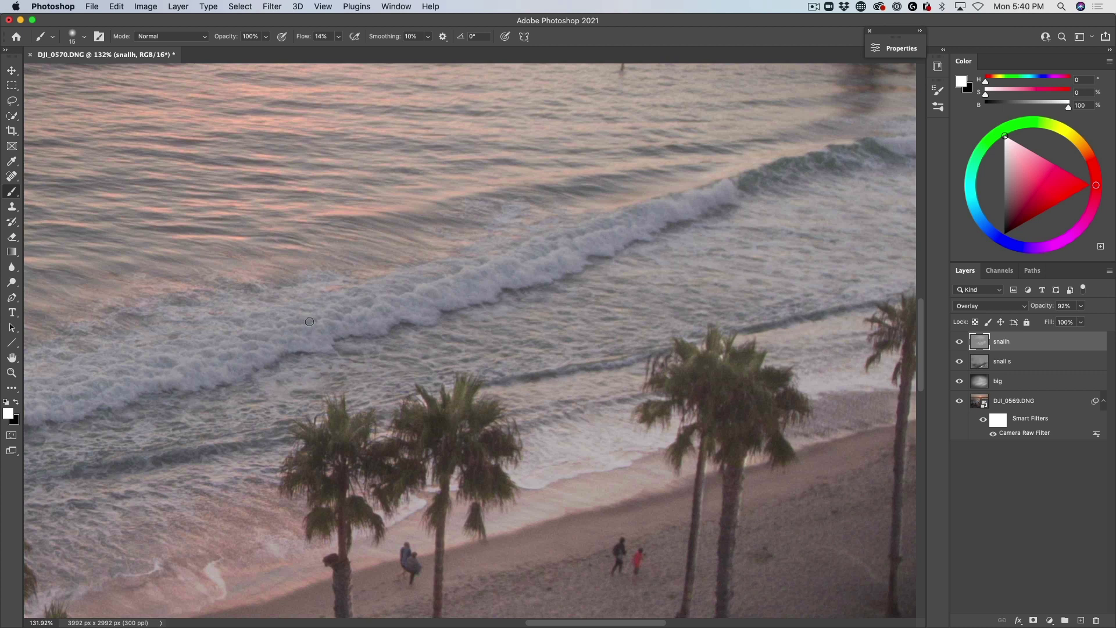
key("bracketleft")
mouse_move(276, 332)
left_mouse_down()
mouse_move(342, 321)
mouse_move(325, 313)
mouse_move(313, 325)
mouse_move(346, 328)
mouse_move(338, 321)
mouse_move(405, 306)
mouse_move(376, 320)
mouse_move(343, 319)
mouse_move(417, 303)
left_mouse_up()
Reduce the white brush to 7 px and paint fine highlights on the foam along the wave's middle and right sections
key("bracketleft")
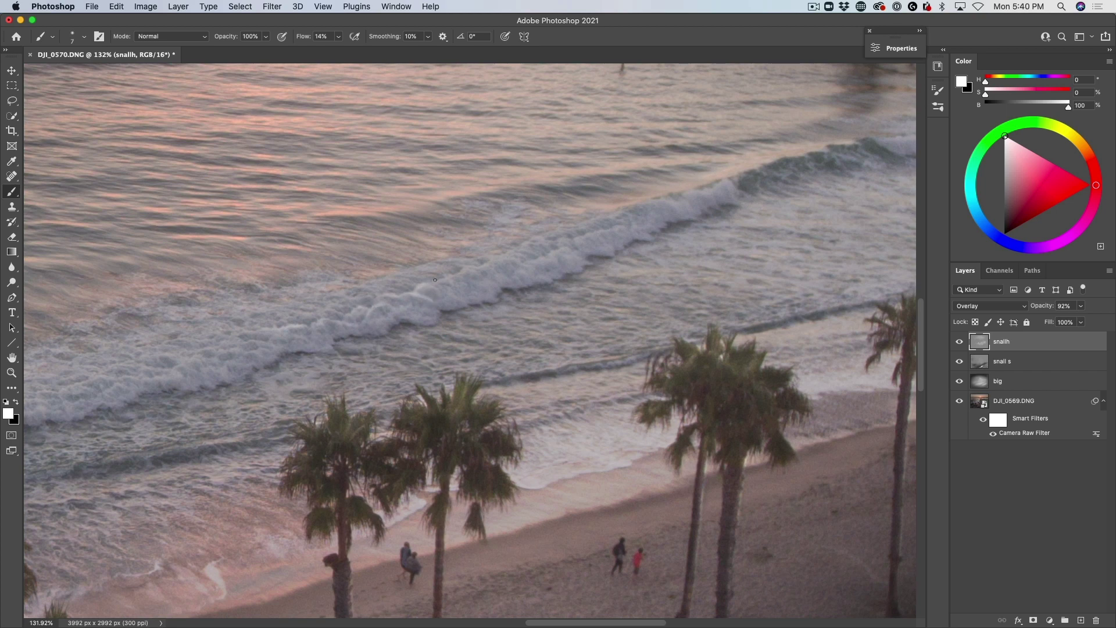
left_click_drag(472, 270, 478, 265)
left_click_drag(497, 258, 570, 233)
left_click_drag(520, 270, 562, 251)
left_click_drag(277, 338, 295, 336)
left_click_drag(560, 230, 624, 211)
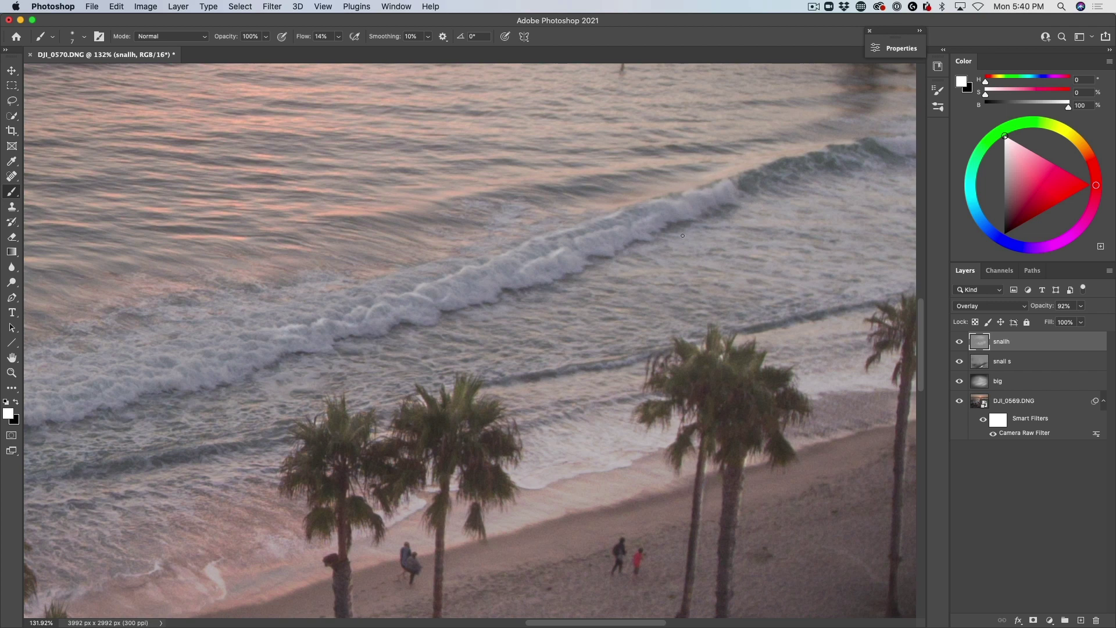
Paint fine white highlights on snallh along the breaking wave's right section towards the pier, using the 7 px brush
scroll(683, 235, "up", 3)
scroll(643, 231, "right", 5)
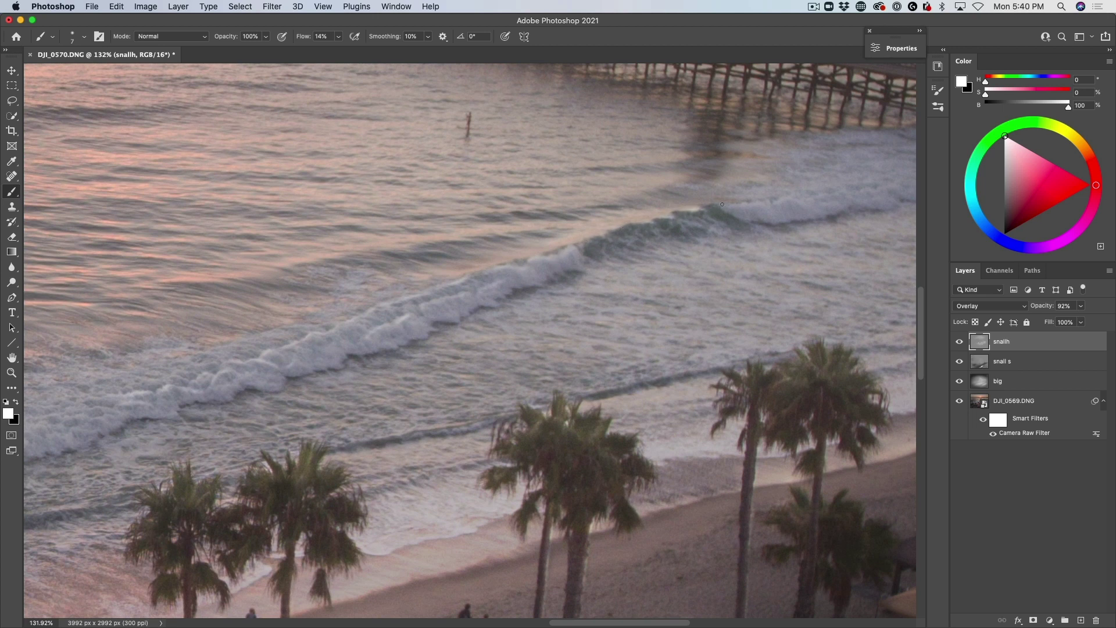
left_click_drag(689, 226, 687, 229)
left_click_drag(631, 257, 620, 263)
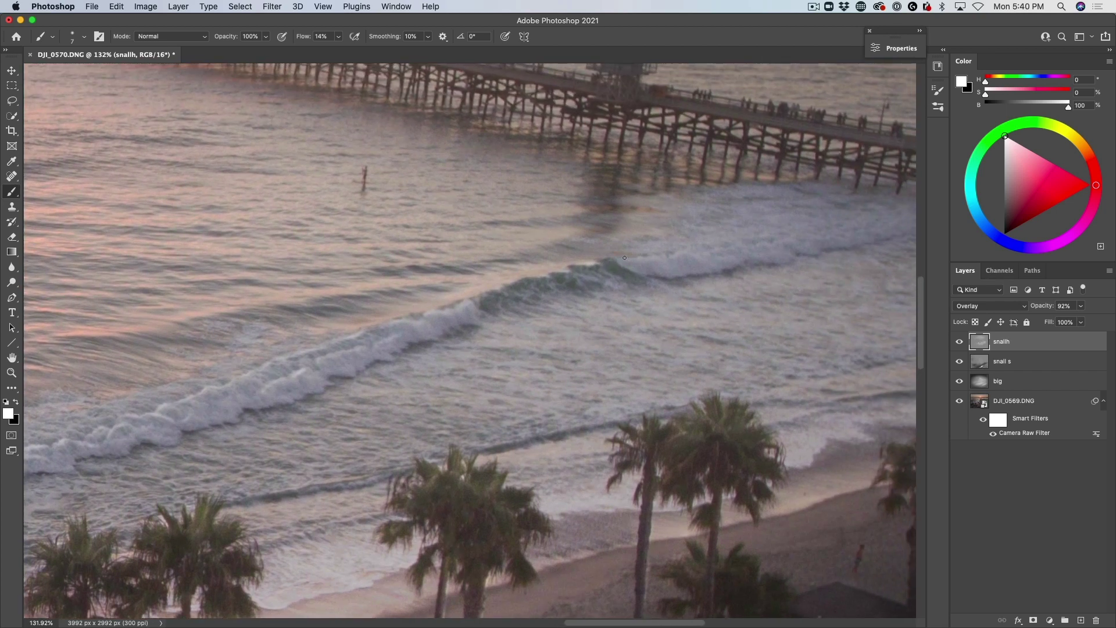
left_click_drag(688, 251, 713, 257)
left_click_drag(742, 246, 558, 273)
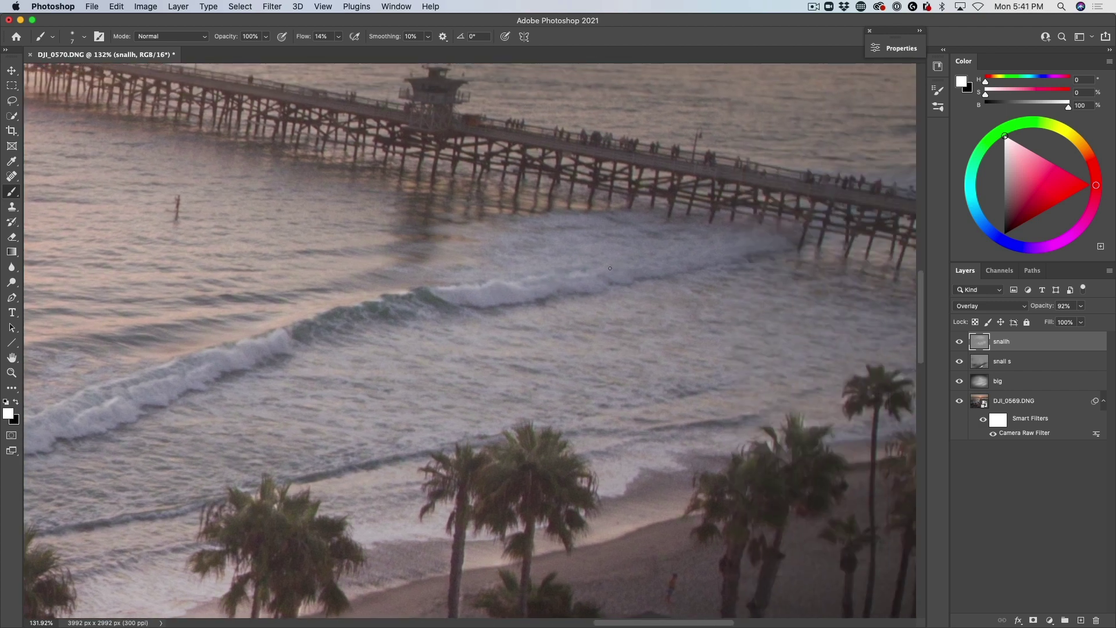
Examine the shoreline foam, the beach palms and the thatched shelters for details that still need brightening
scroll(622, 274, "down", 5)
scroll(622, 275, "left", 8)
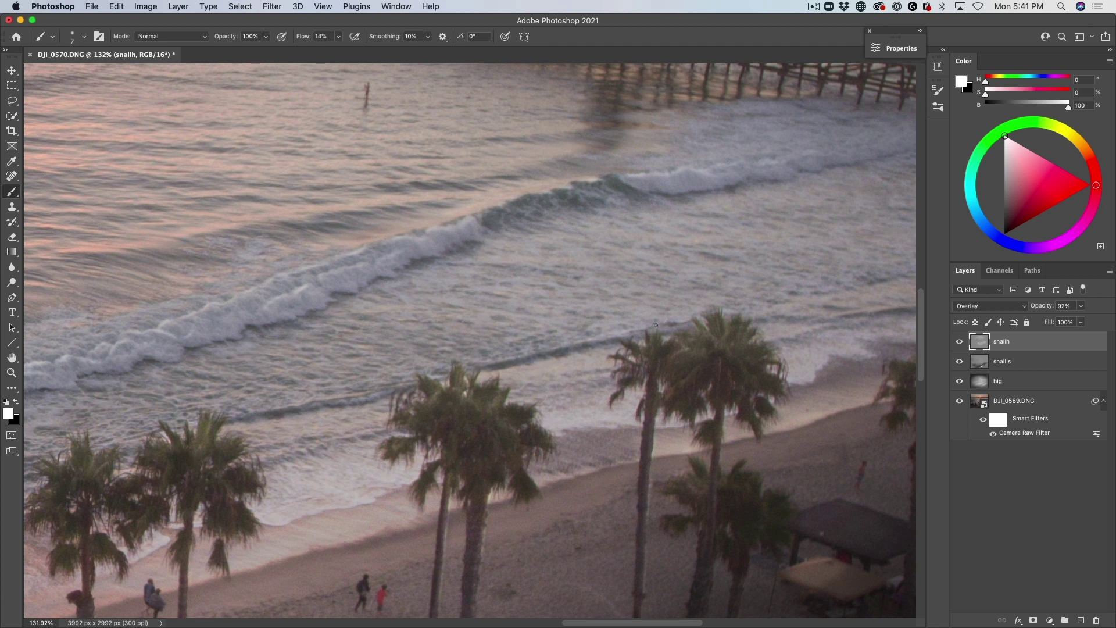
scroll(651, 316, "down", 2)
scroll(651, 317, "right", 3)
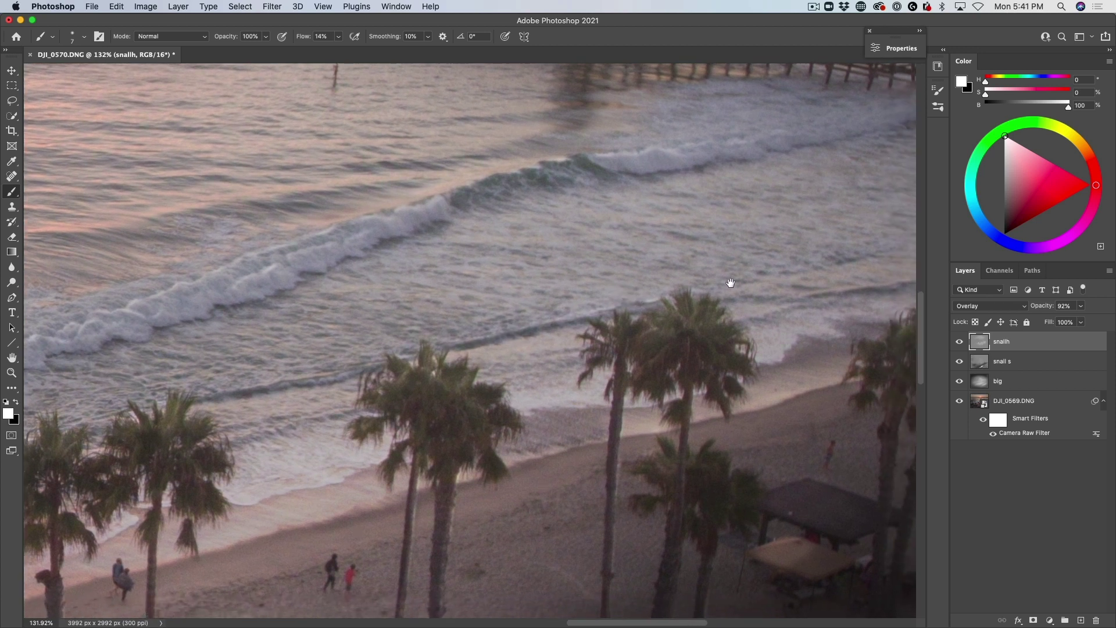
scroll(722, 284, "down", 2)
scroll(722, 284, "right", 3)
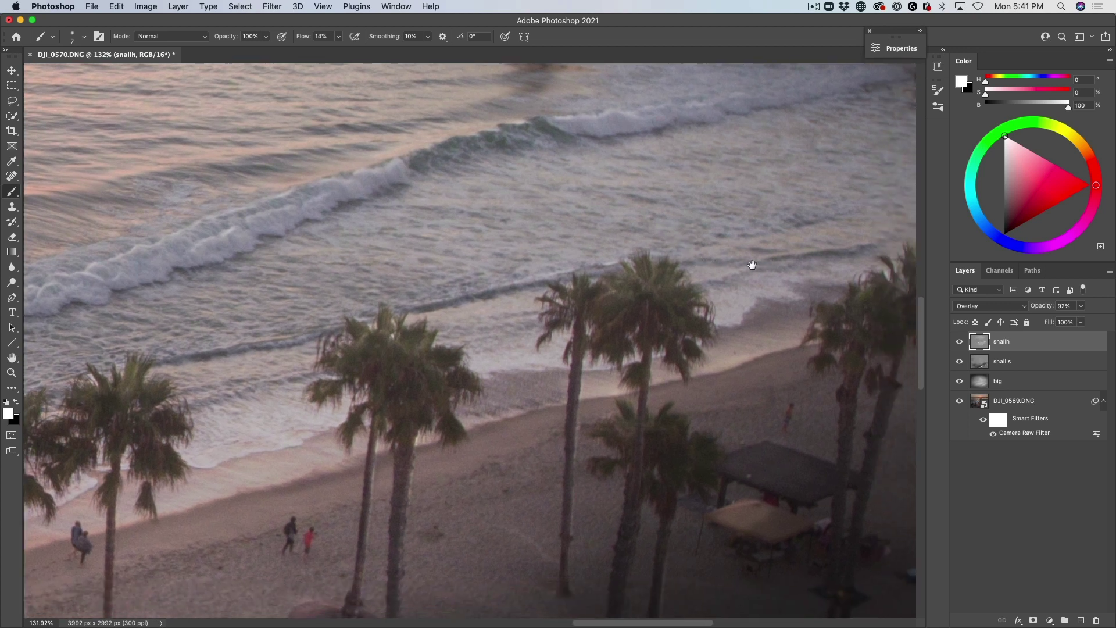
scroll(755, 264, "down", 1)
scroll(755, 264, "right", 4)
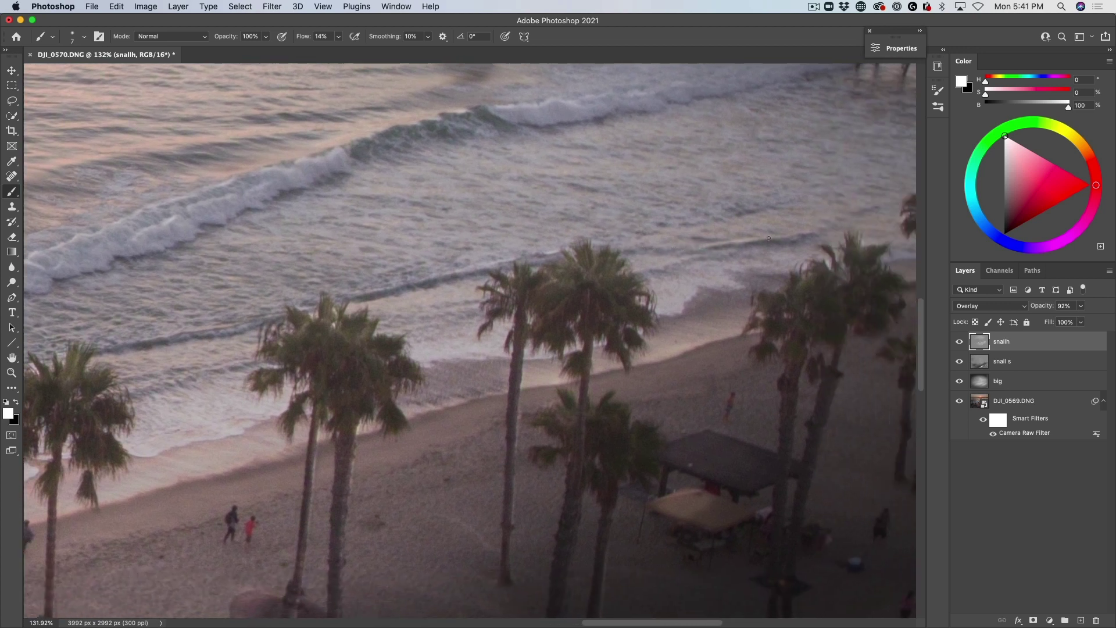
scroll(755, 238, "up", 2)
scroll(756, 238, "right", 8)
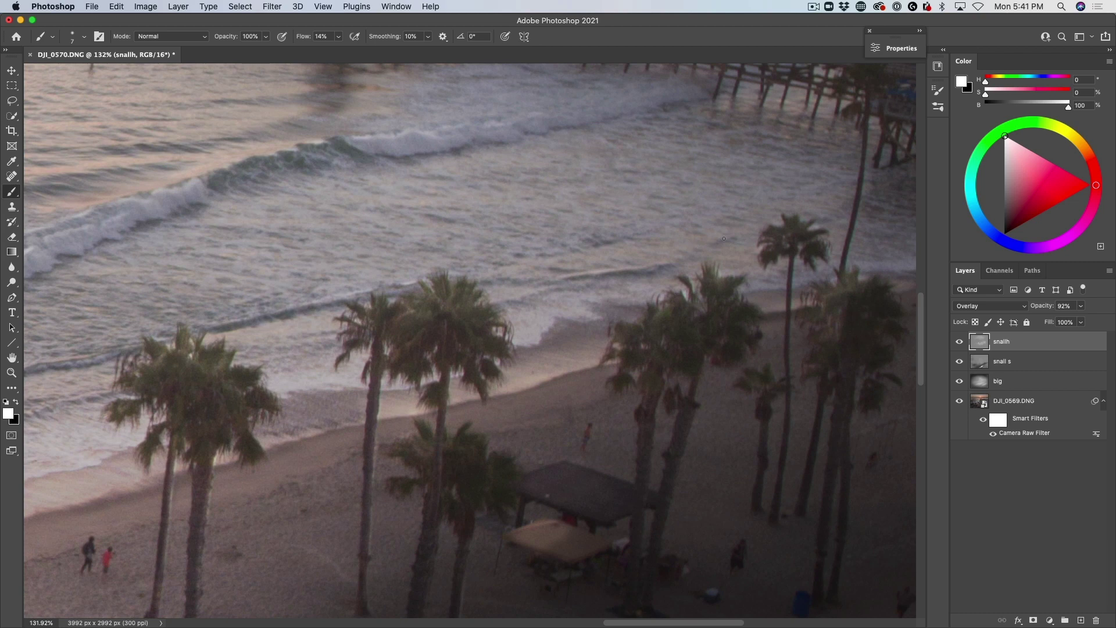
scroll(690, 277, "up", 5)
scroll(690, 276, "left", 4)
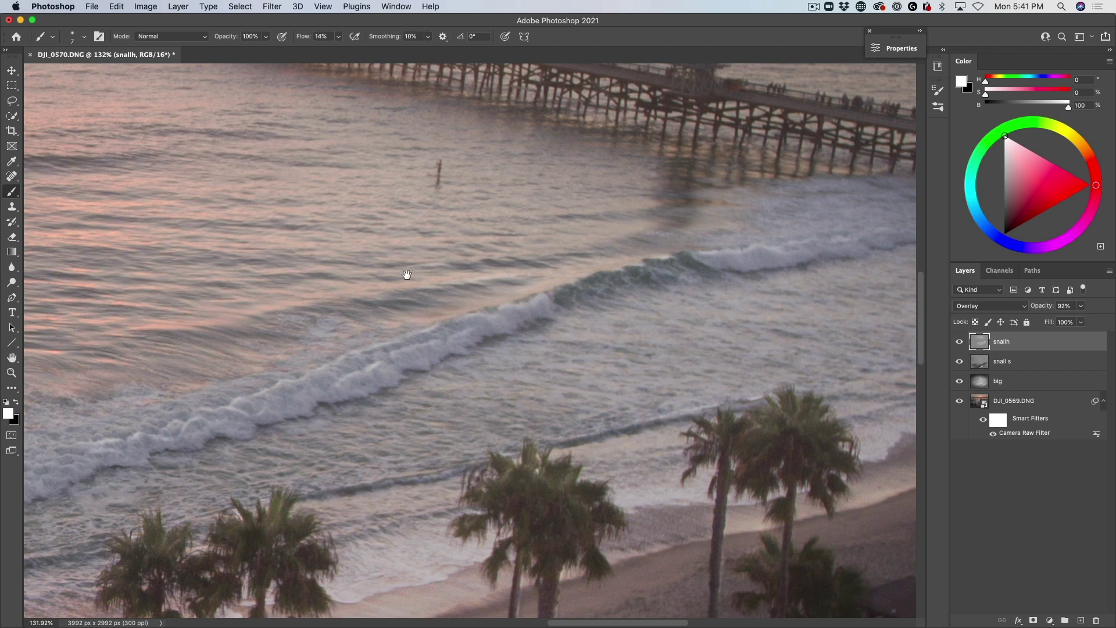
Examine the open water and the pier from its shore end out to the far huts
left_click_drag(405, 274, 610, 266)
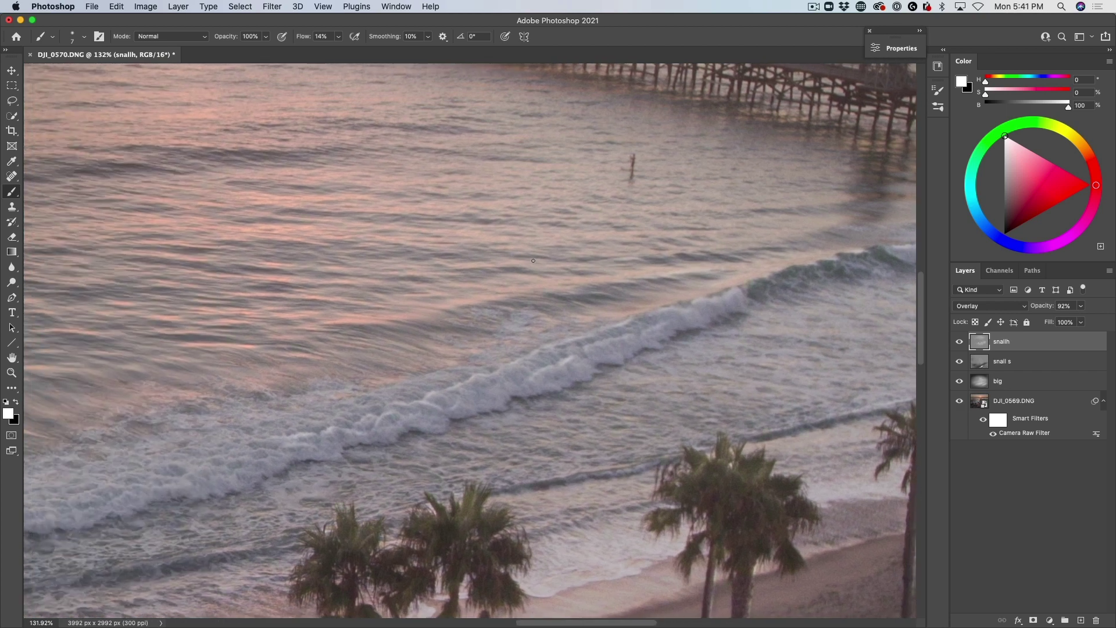
left_click_drag(558, 241, 555, 305)
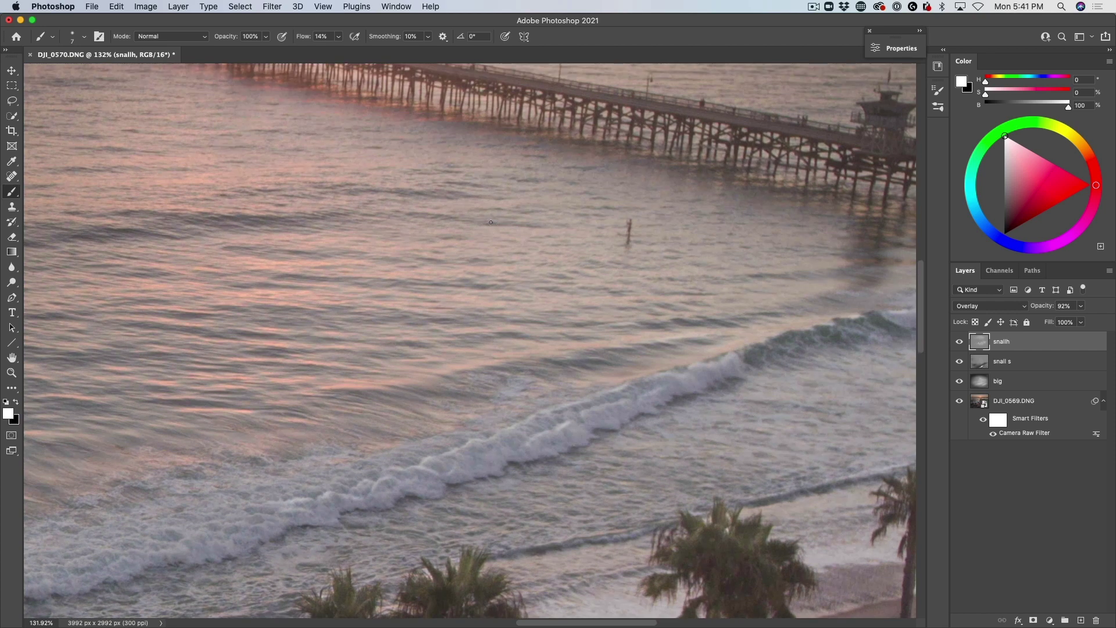
scroll(612, 257, "right", 10)
scroll(612, 257, "up", 2)
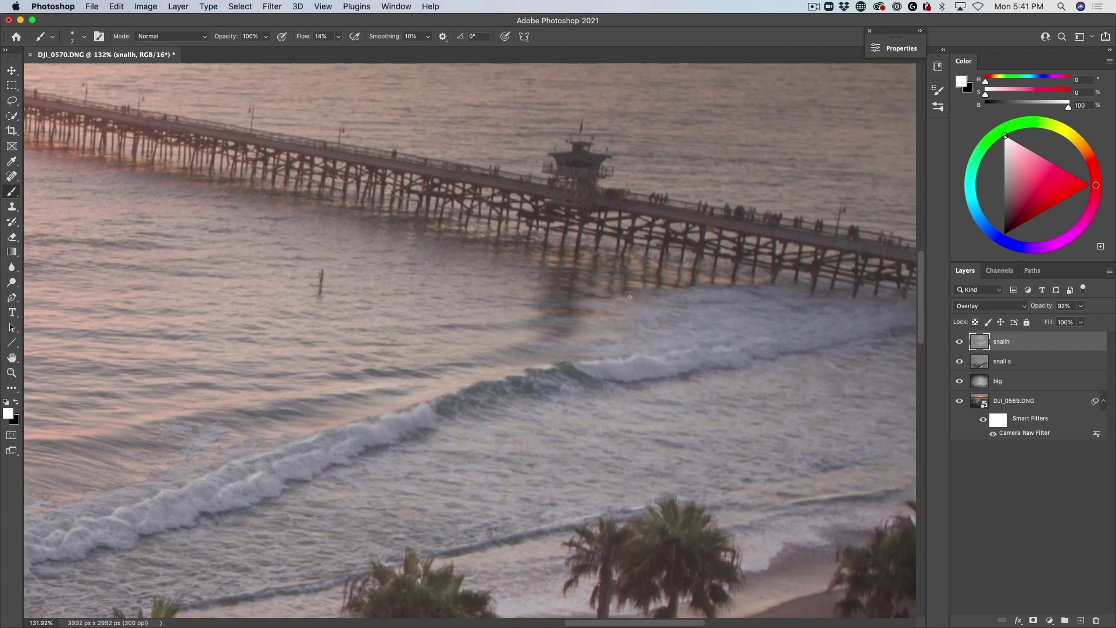
scroll(688, 289, "right", 12)
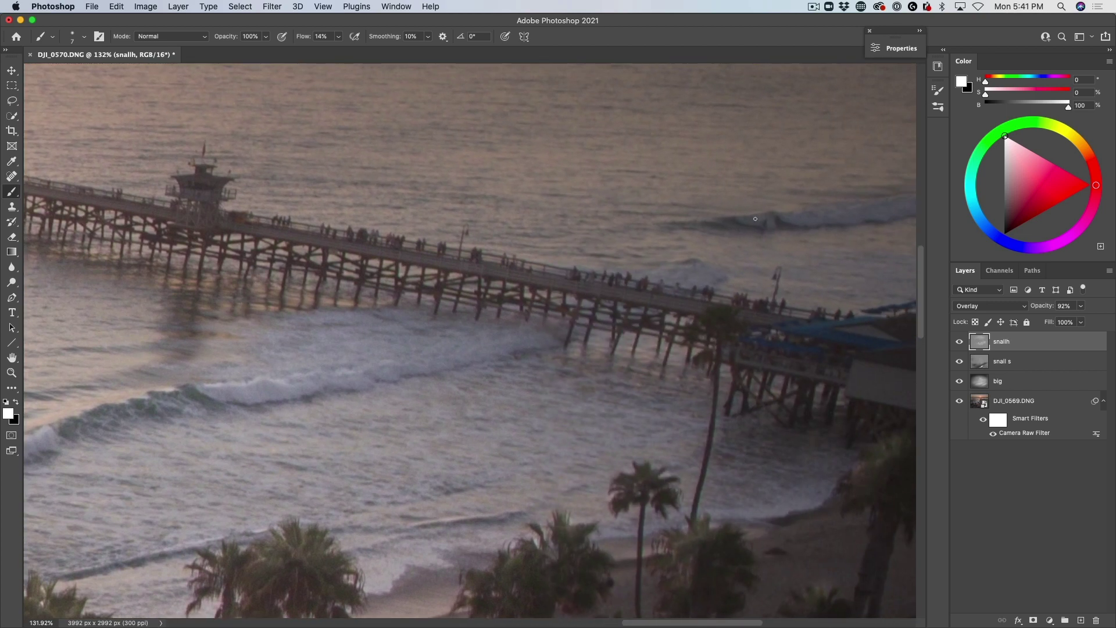
scroll(690, 291, "left", 8)
scroll(690, 291, "down", 3)
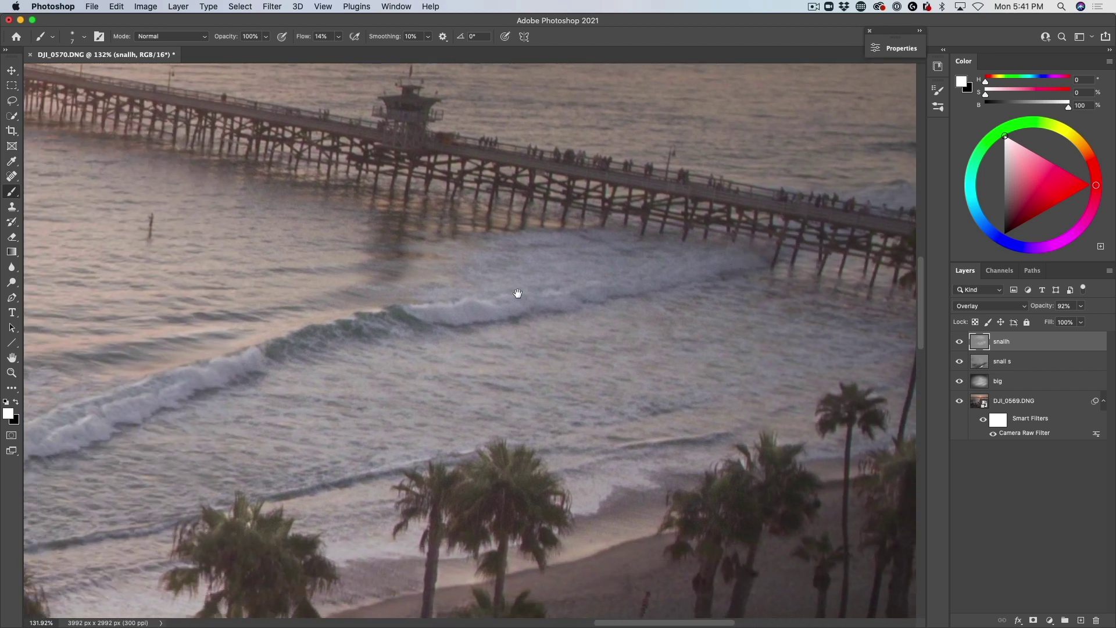
scroll(463, 269, "left", 16)
scroll(463, 269, "up", 8)
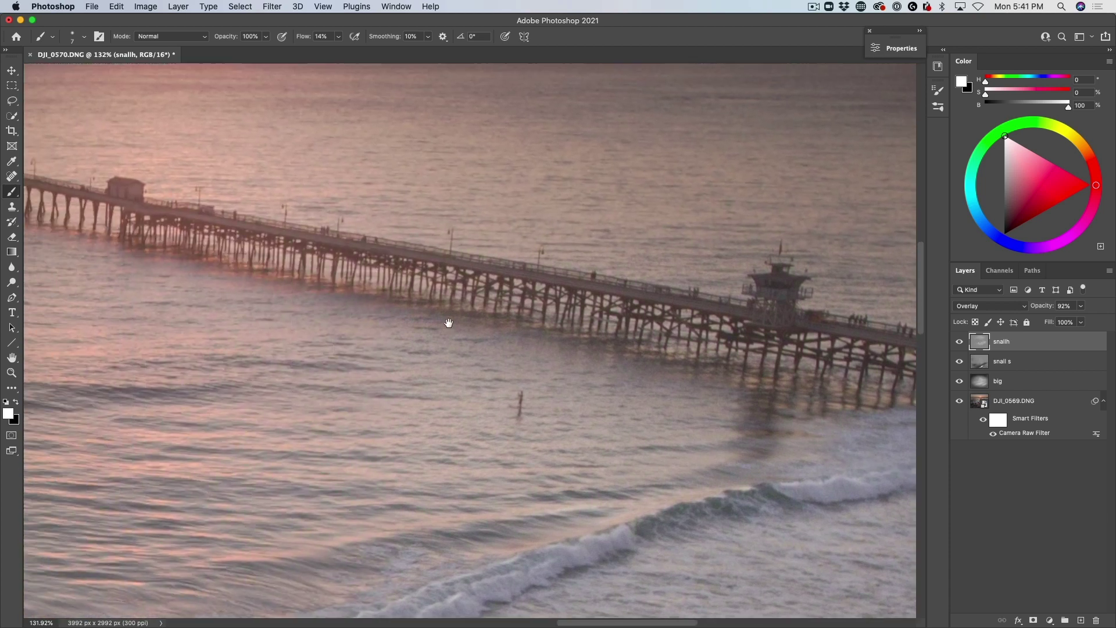
scroll(256, 277, "left", 7)
scroll(255, 277, "up", 3)
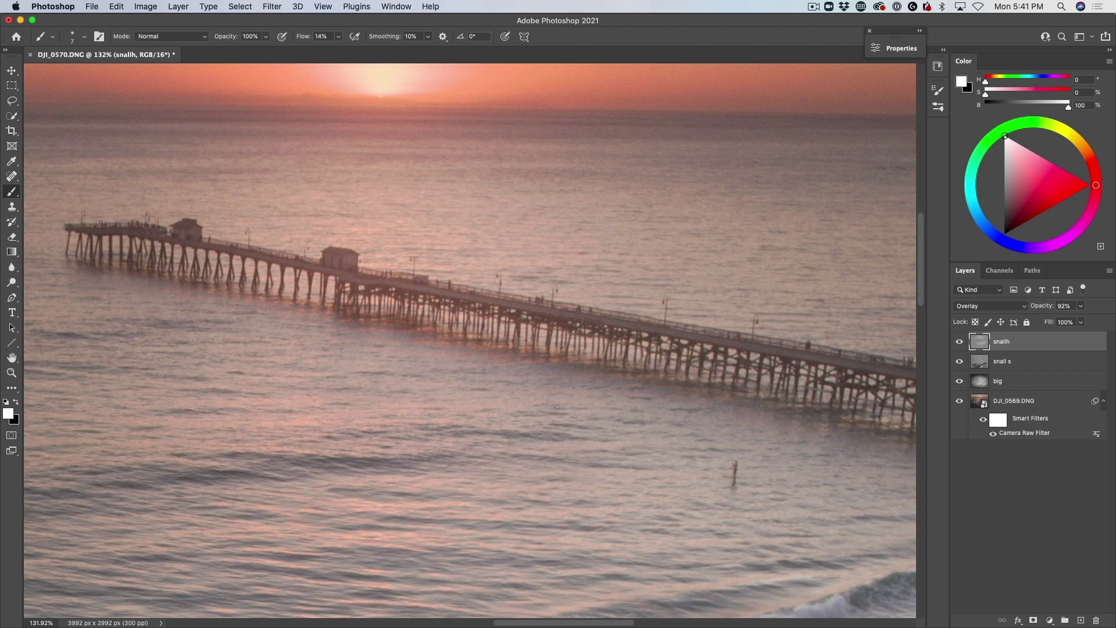
Undo the last strokes and paint fine white highlights on the pier's deck, hut and tower on snallh
key("super+z")
key("super+z")
key("super+z")
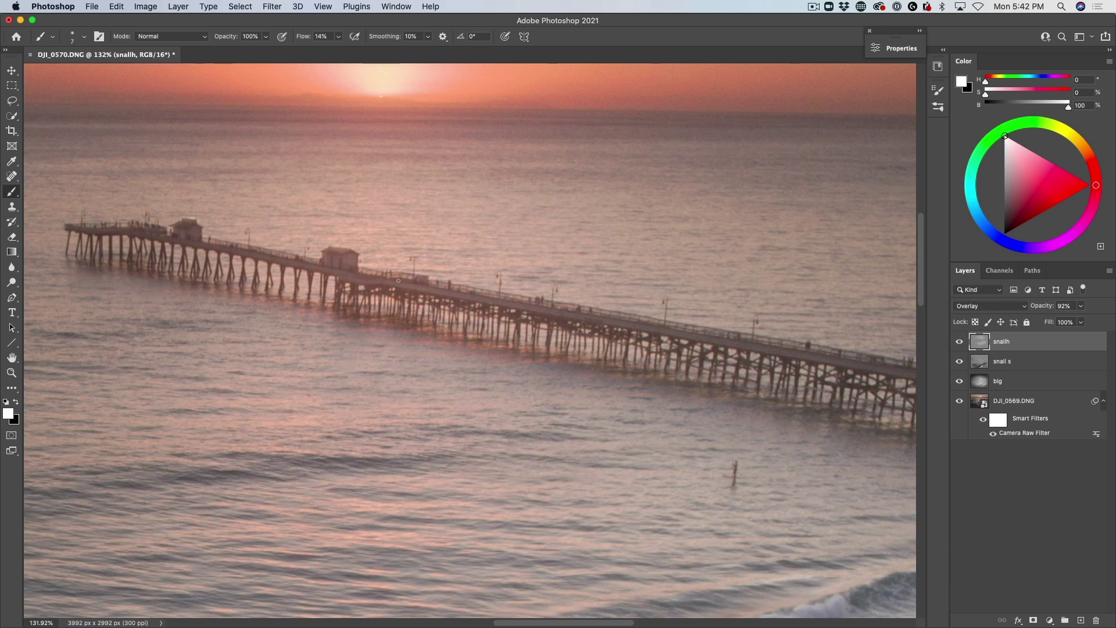
left_click_drag(413, 280, 426, 281)
scroll(640, 322, "right", 5)
scroll(640, 322, "down", 2)
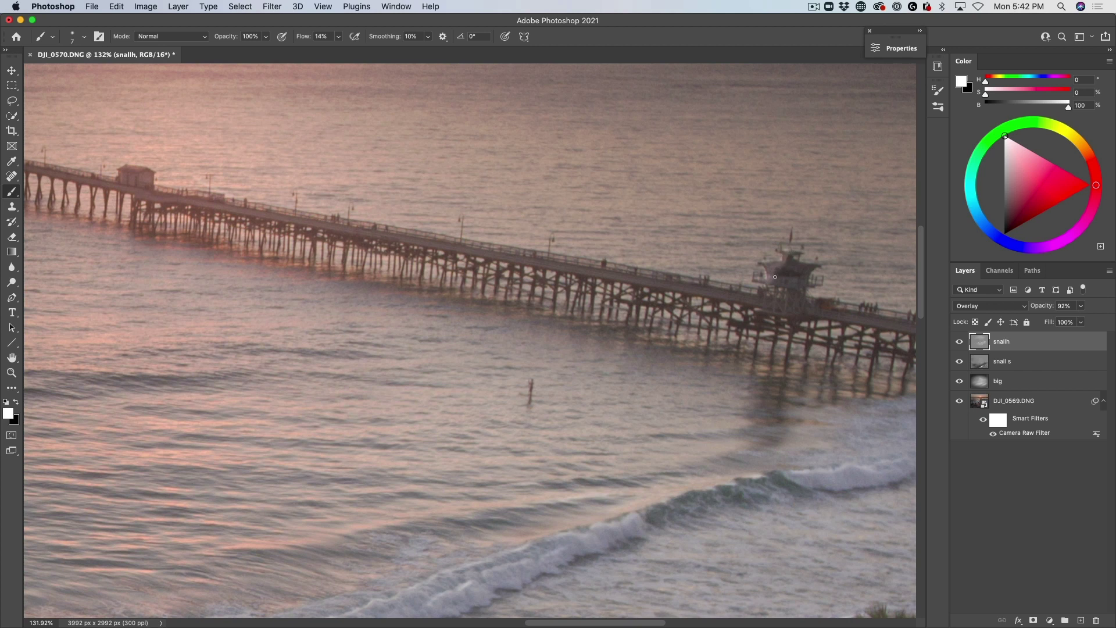
scroll(739, 296, "right", 5)
scroll(739, 296, "down", 3)
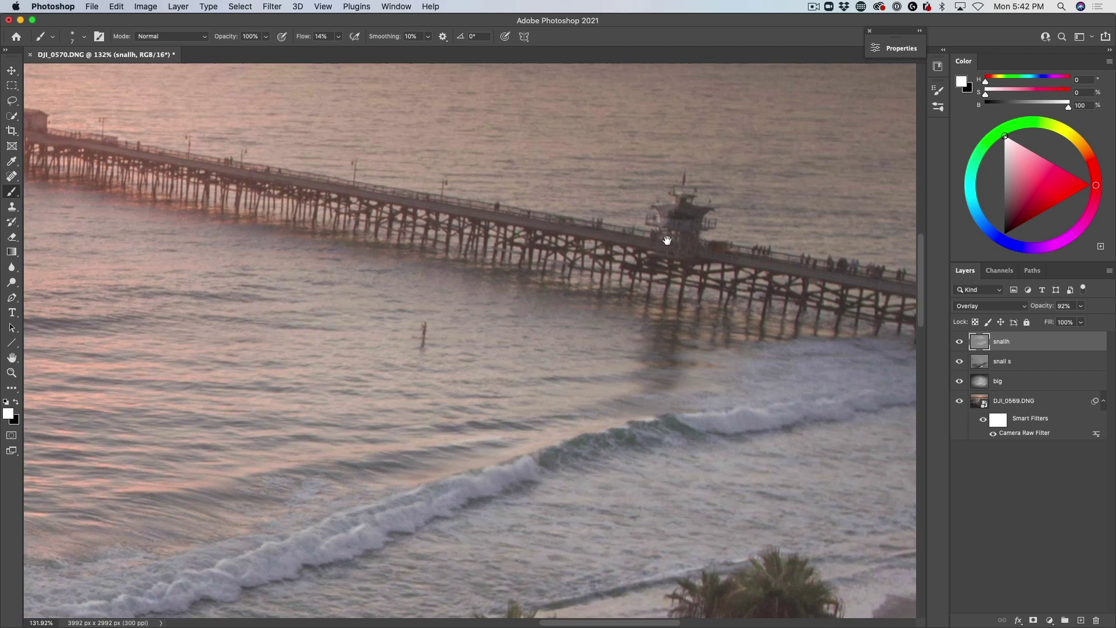
Compare the whole photo with the snallh layer hidden and shown
scroll(678, 229, "down", 5)
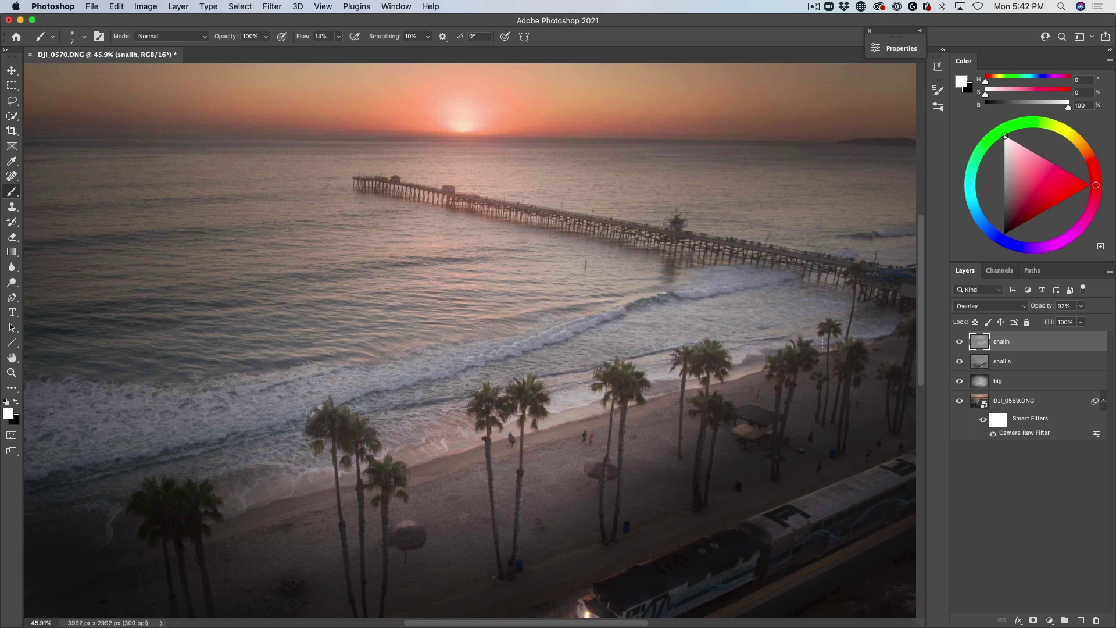
left_click(960, 342)
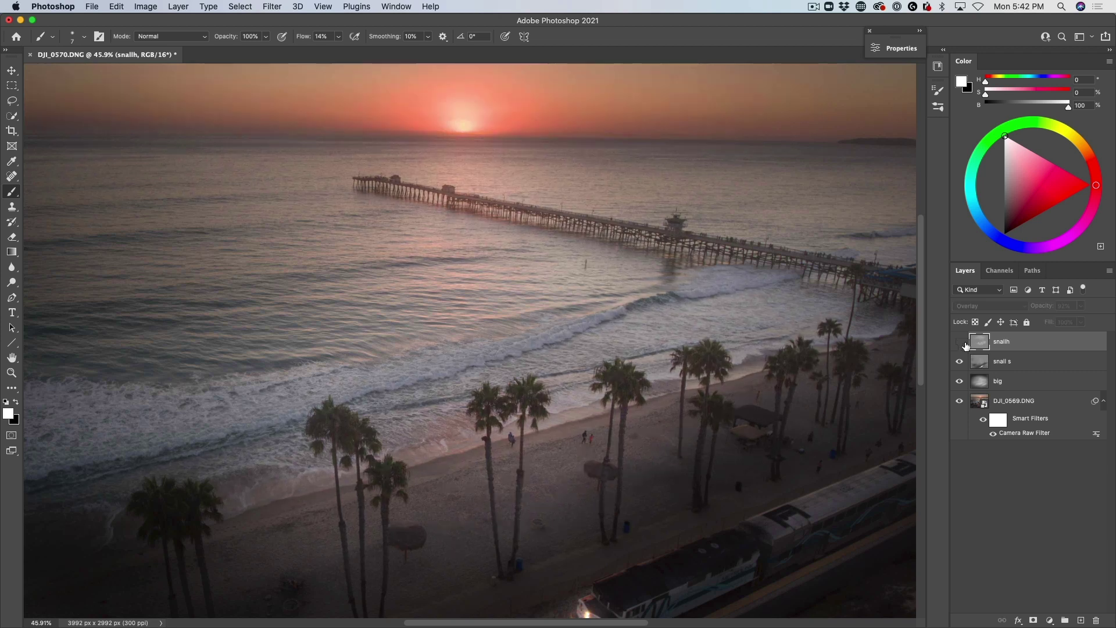
left_click(962, 343)
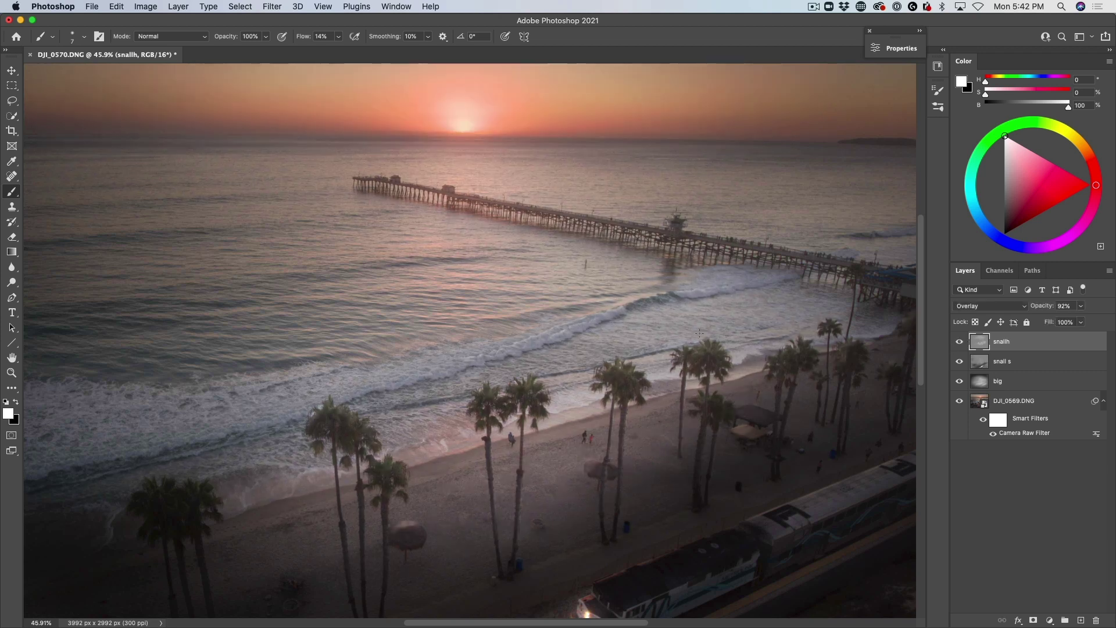
Enlarge the white brush to 60 px and brighten the glow around the train's headlights and the gravel beside it
left_click_drag(689, 382, 628, 231)
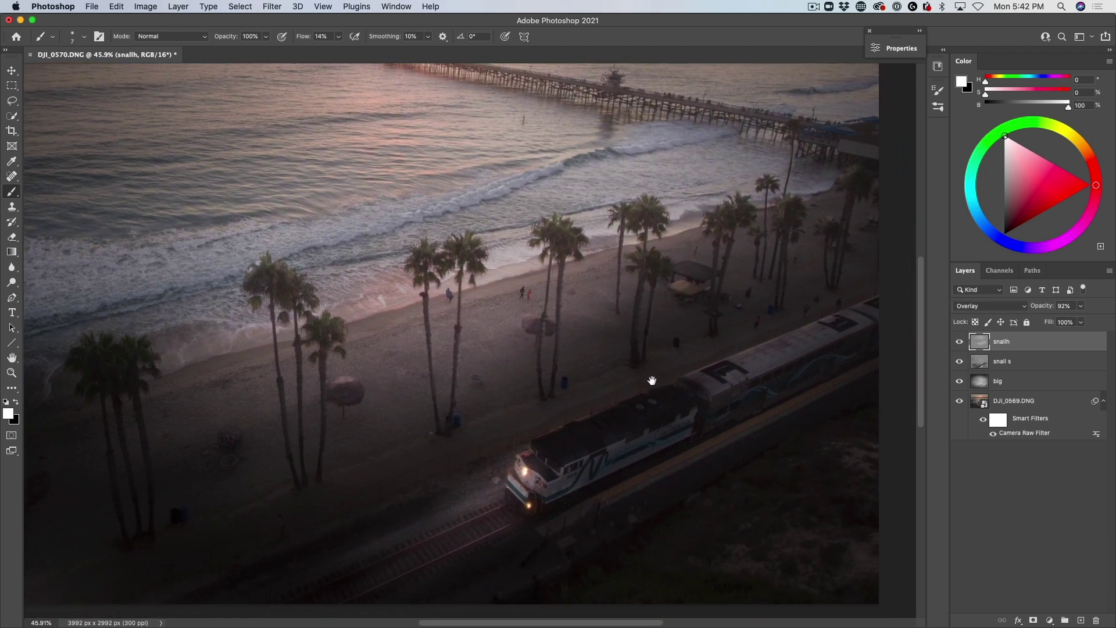
left_click_drag(655, 385, 598, 337)
scroll(586, 375, "up", 6)
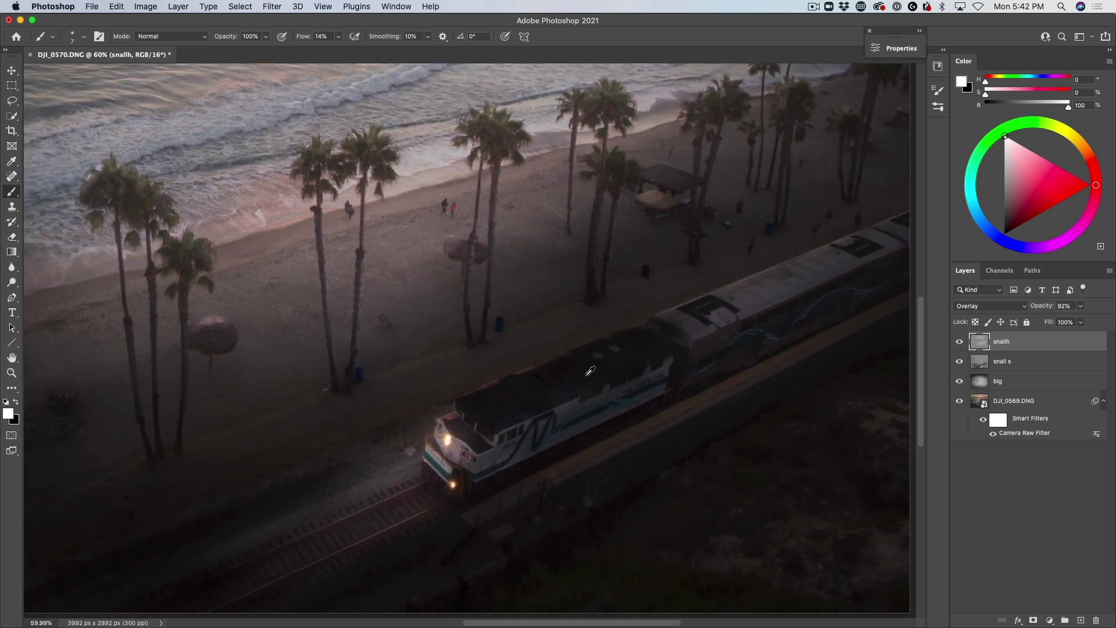
scroll(587, 373, "down", 2)
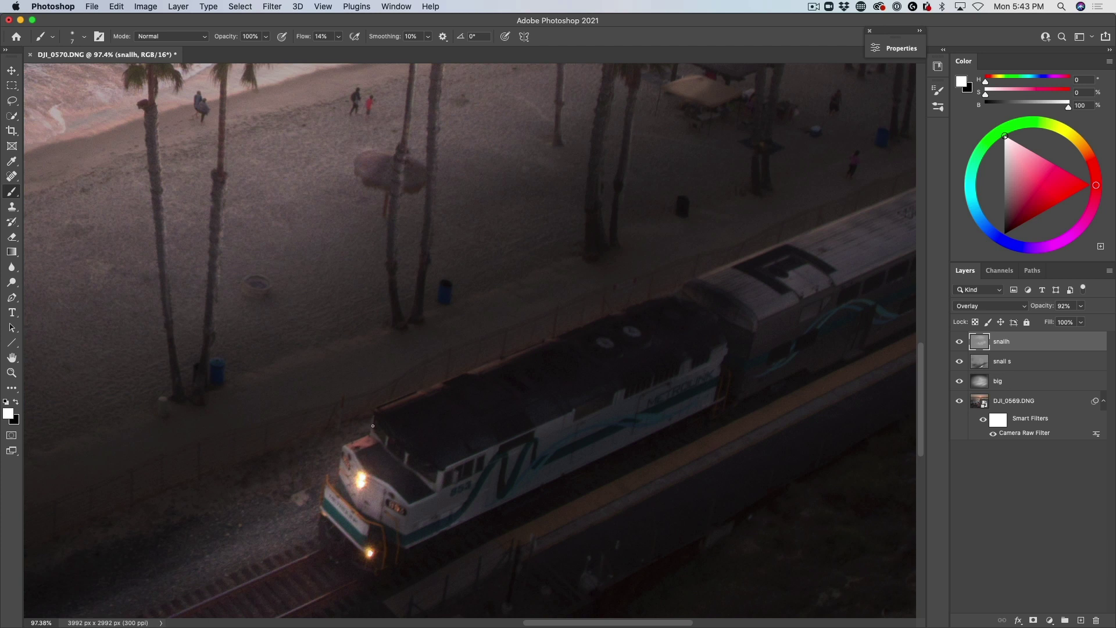
left_click_drag(356, 477, 366, 481)
key("super+z")
key("bracketright")
key("bracketright")
key("bracketright")
key("bracketright")
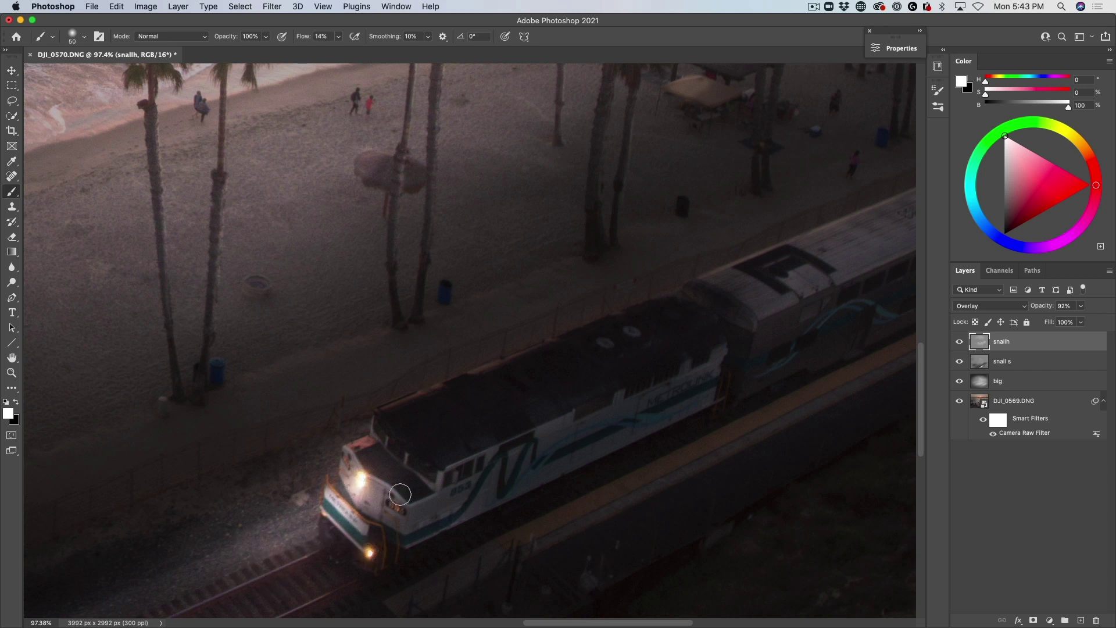
Reduce the white brush to 9 px and paint a thin highlight along the upper roof edge of the locomotive and carriages
key("bracketleft")
key("bracketleft")
key("bracketleft")
key("bracketleft")
key("bracketleft")
key("bracketleft")
key("bracketleft")
key("bracketleft")
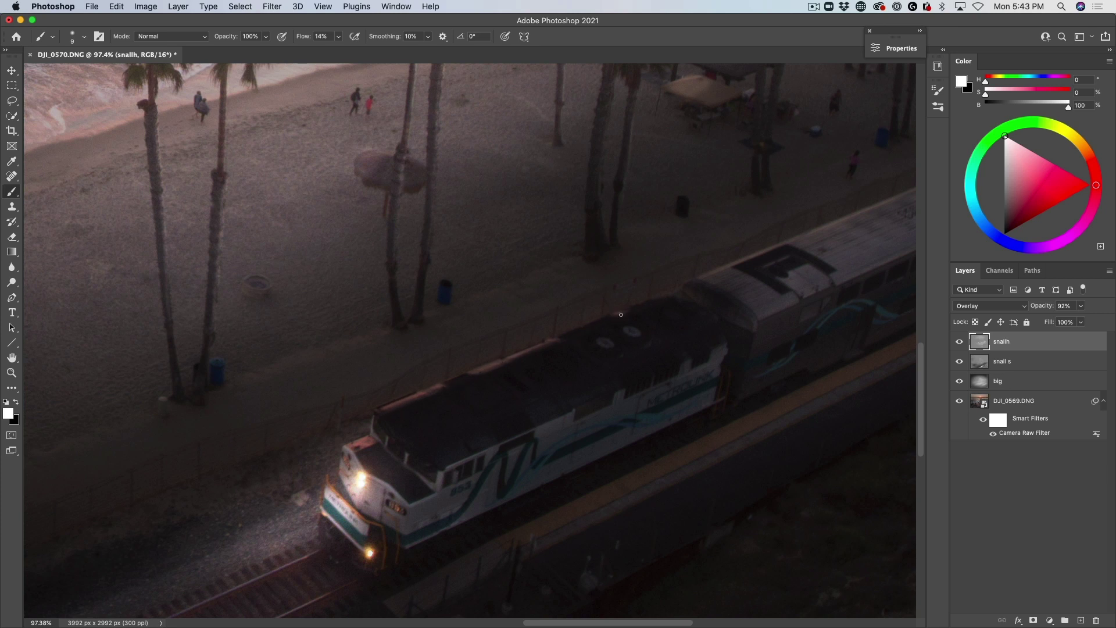
key("space")
left_click_drag(591, 315, 318, 383)
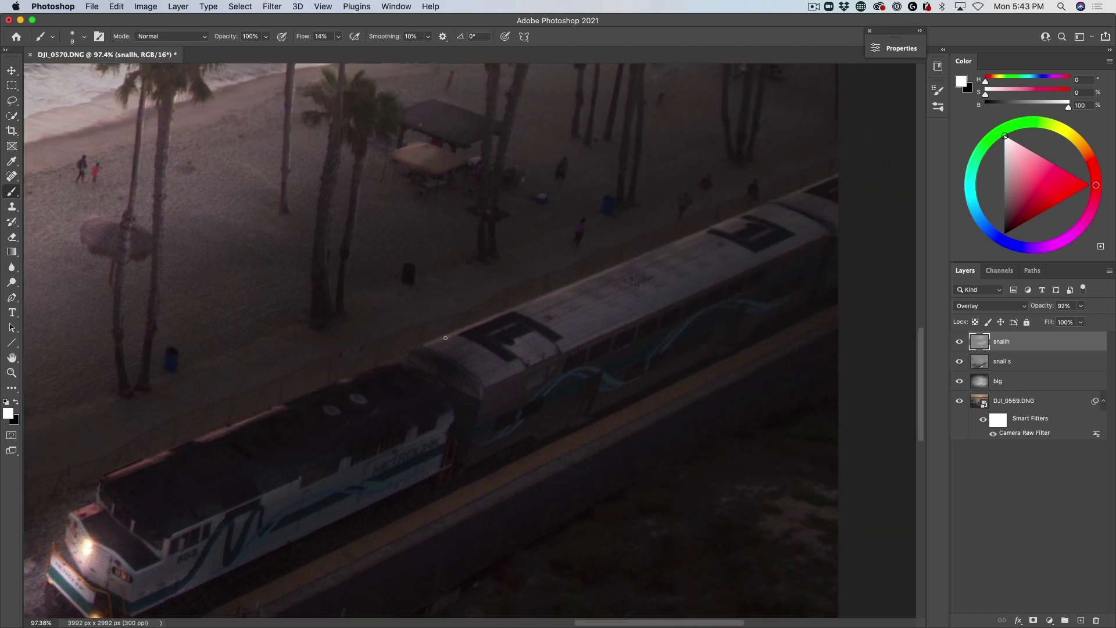
key("space")
left_click_drag(598, 274, 462, 349)
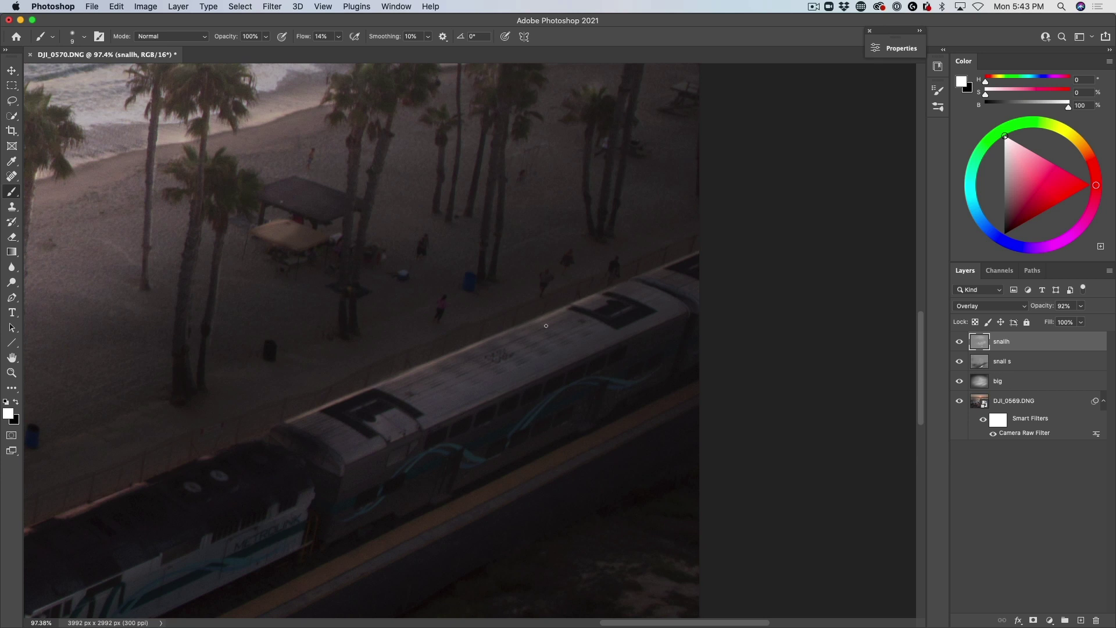
key("space")
mouse_move(368, 411)
left_mouse_down()
mouse_move(391, 387)
mouse_move(471, 385)
left_mouse_up()
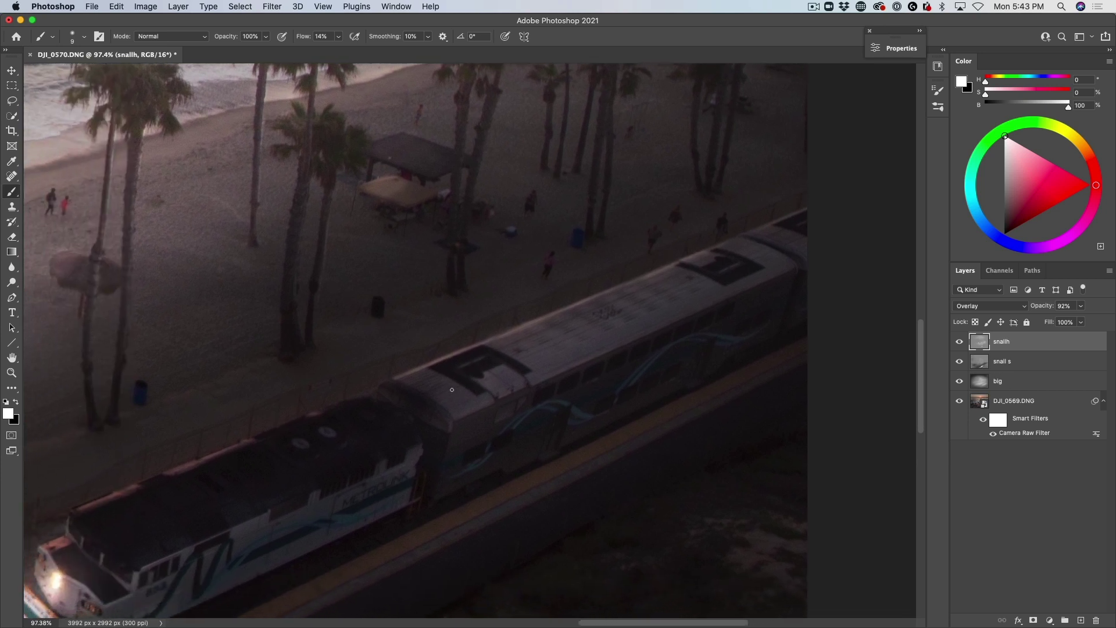
Enlarge the white brush to 35 px and softly brighten the carriage roof and the locomotive on snallh
key("bracketright")
key("bracketright")
key("bracketright")
key("bracketright")
key("bracketright")
mouse_move(498, 343)
left_mouse_down()
mouse_move(716, 258)
mouse_move(393, 392)
mouse_move(401, 384)
mouse_move(452, 367)
mouse_move(386, 444)
left_mouse_up()
scroll(406, 403, "left", 5)
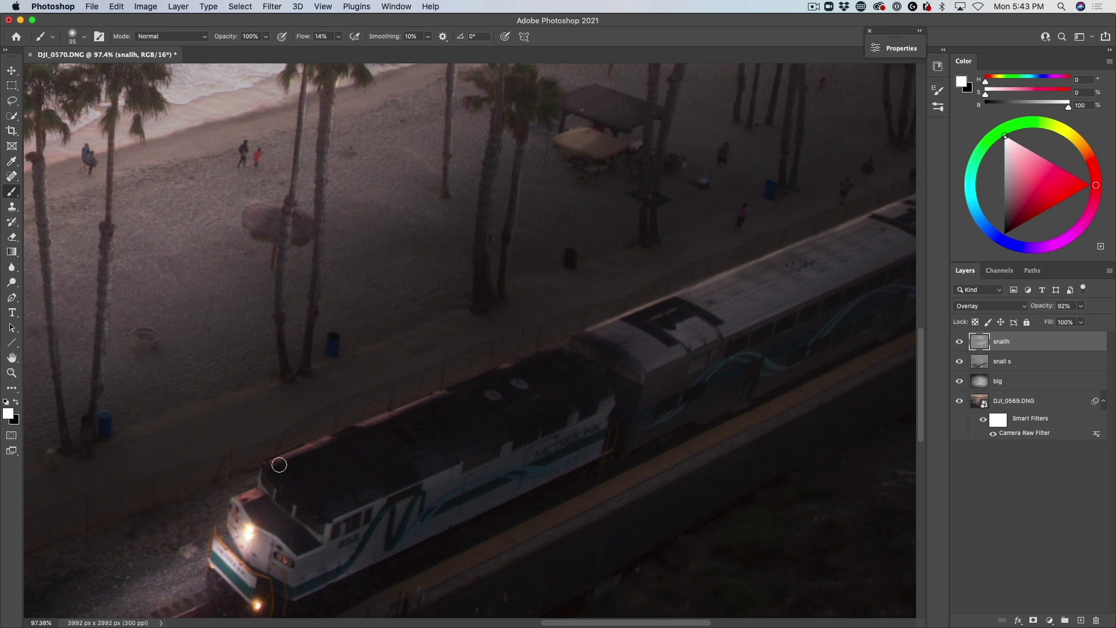
mouse_move(352, 437)
left_mouse_down()
mouse_move(393, 420)
mouse_move(330, 445)
mouse_move(514, 364)
mouse_move(293, 454)
mouse_move(495, 385)
mouse_move(244, 504)
mouse_move(400, 445)
left_mouse_up()
Enlarge the white brush to 70 px and paint light onto the tracks in front of the train
key("super+0")
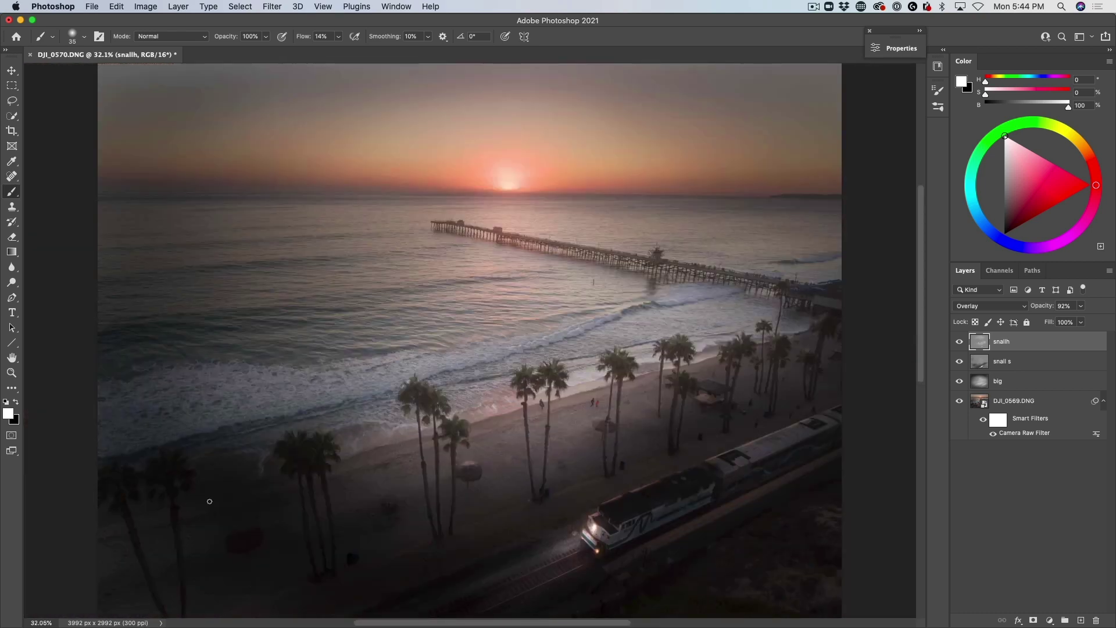
key("]")
key("]")
key("]")
key("]")
key("]")
mouse_move(532, 564)
left_mouse_down()
mouse_move(523, 567)
mouse_move(565, 547)
mouse_move(529, 577)
left_mouse_up()
scroll(559, 321, "down", 1)
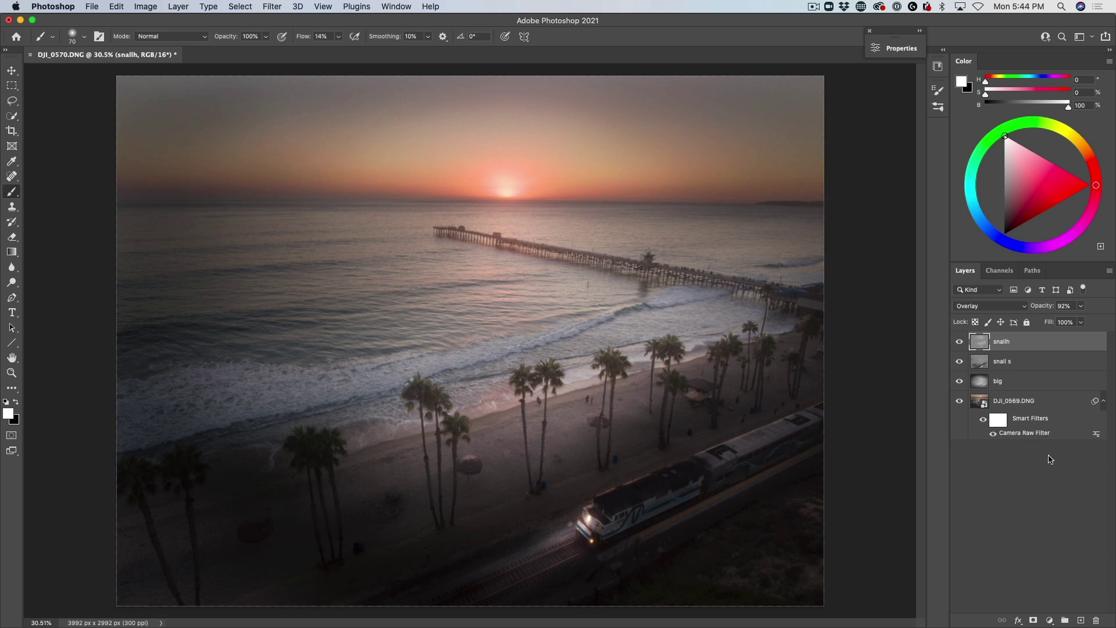
Add a new layer above snallh in Color blend mode and set the foreground colour to bright yellow (#e4ff00)
left_click(1079, 620)
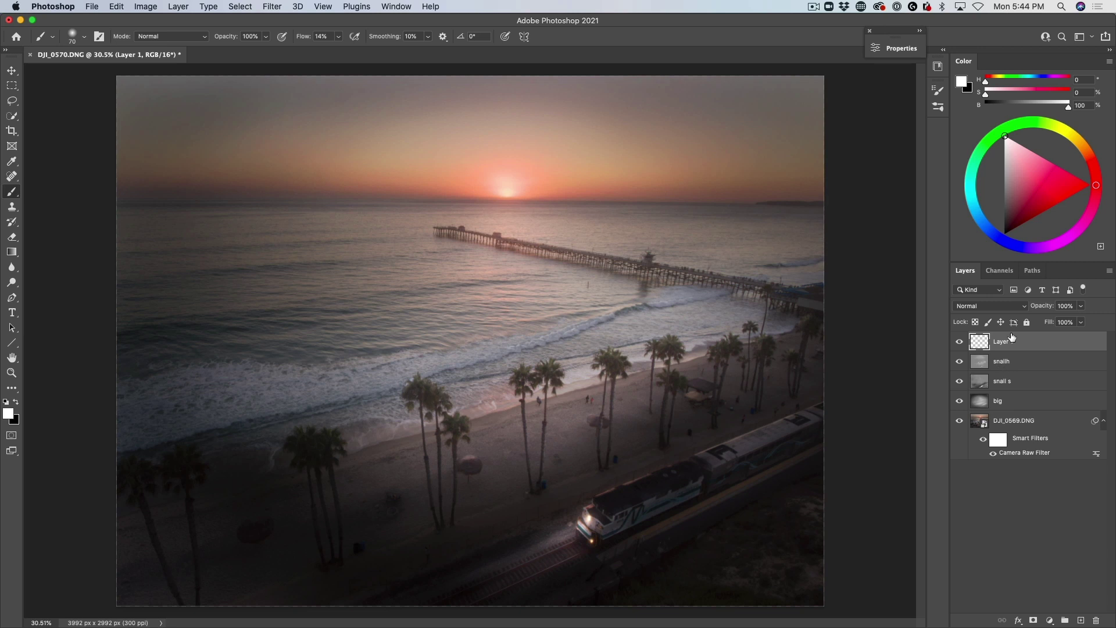
left_click(9, 414)
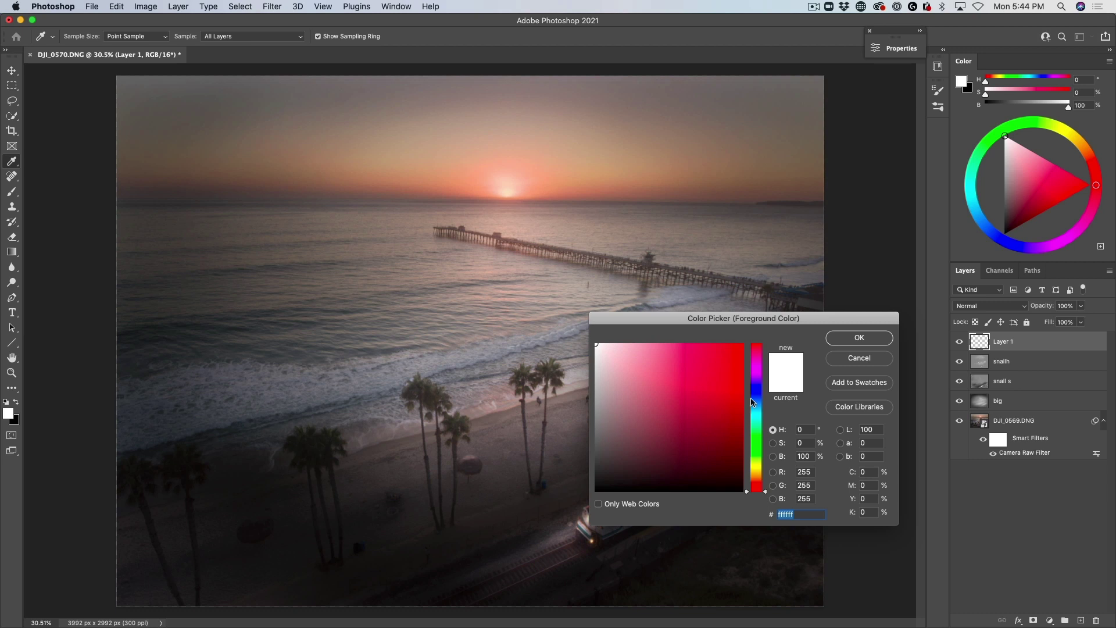
left_click(760, 465)
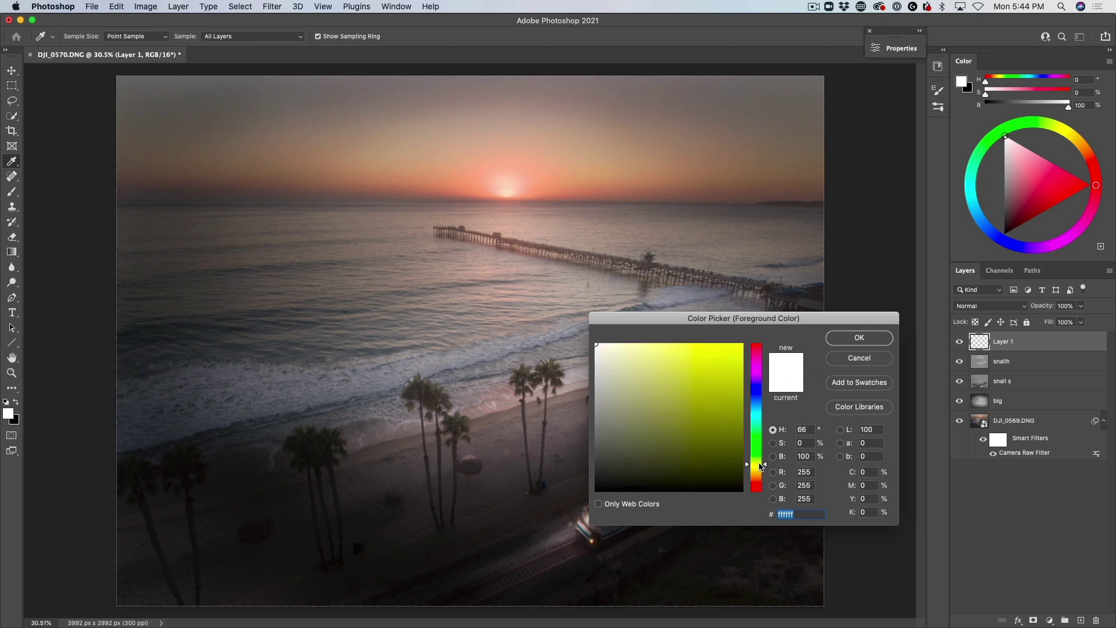
mouse_move(731, 403)
left_mouse_down()
mouse_move(740, 360)
mouse_move(775, 345)
left_mouse_up()
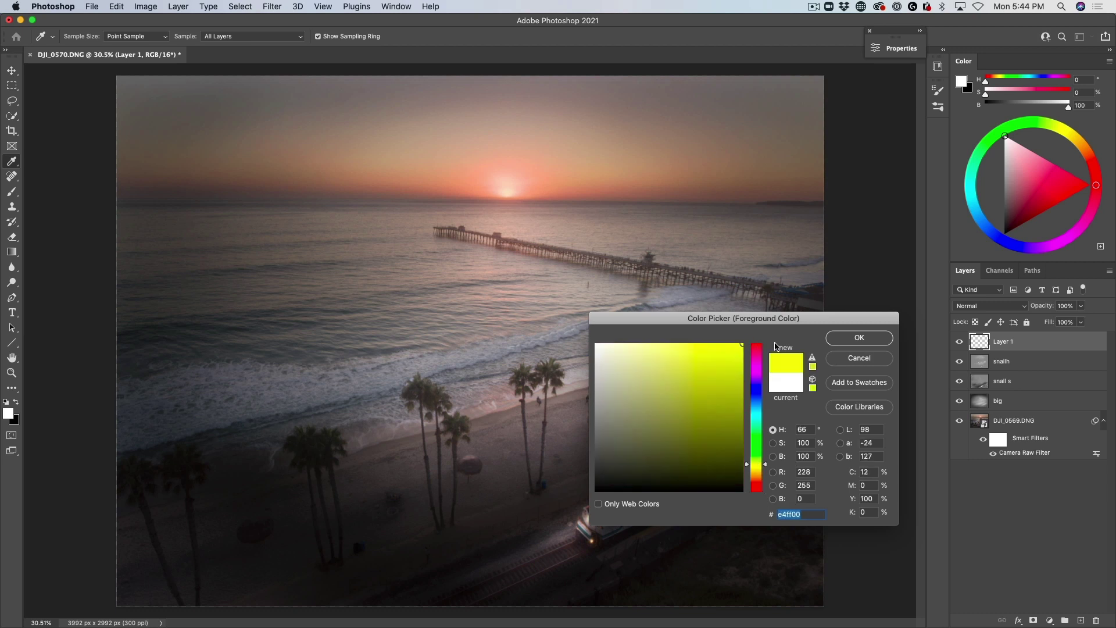
left_click(858, 338)
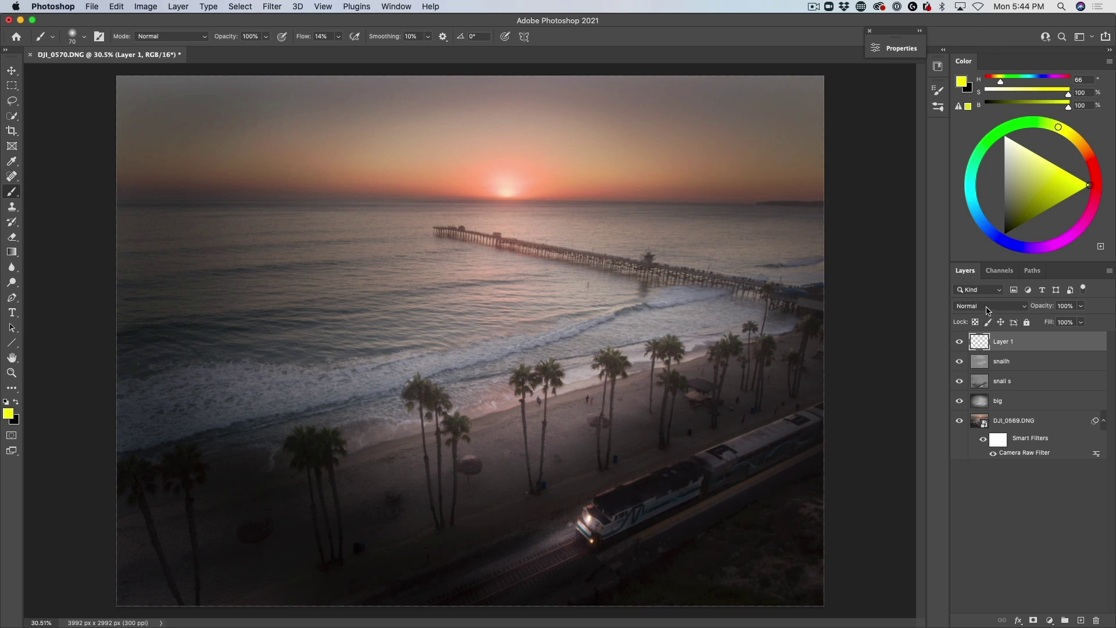
left_click(986, 308)
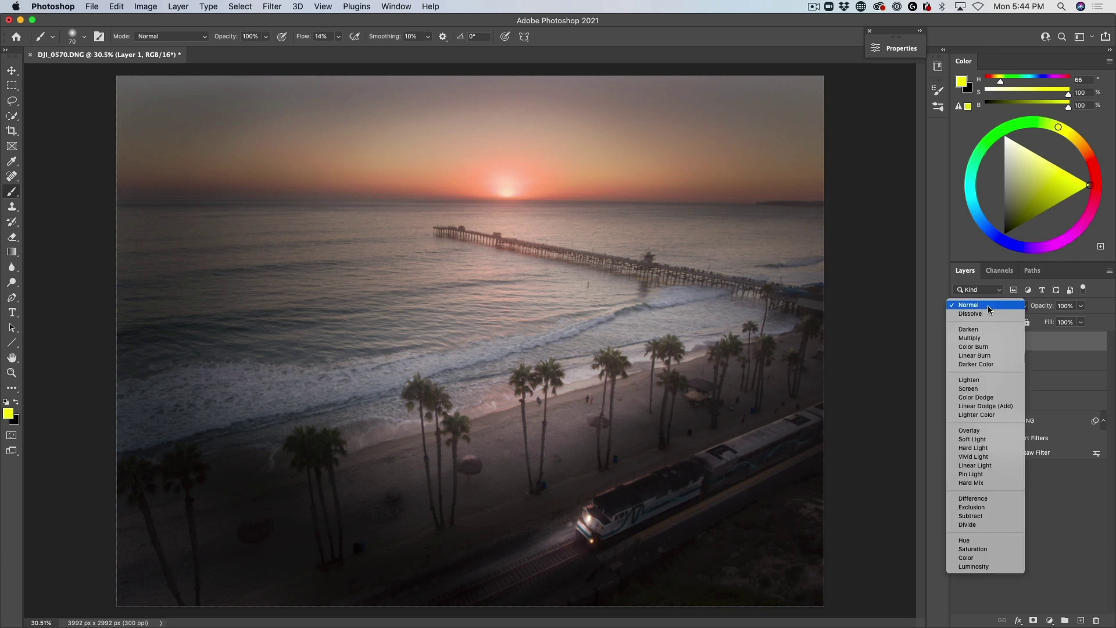
left_click(964, 558)
Paint a yellow glow over the tracks in front of the train with a 150 px brush and reduce the layer's opacity
key("bracketright")
key("bracketright")
key("bracketright")
key("bracketright")
key("bracketright")
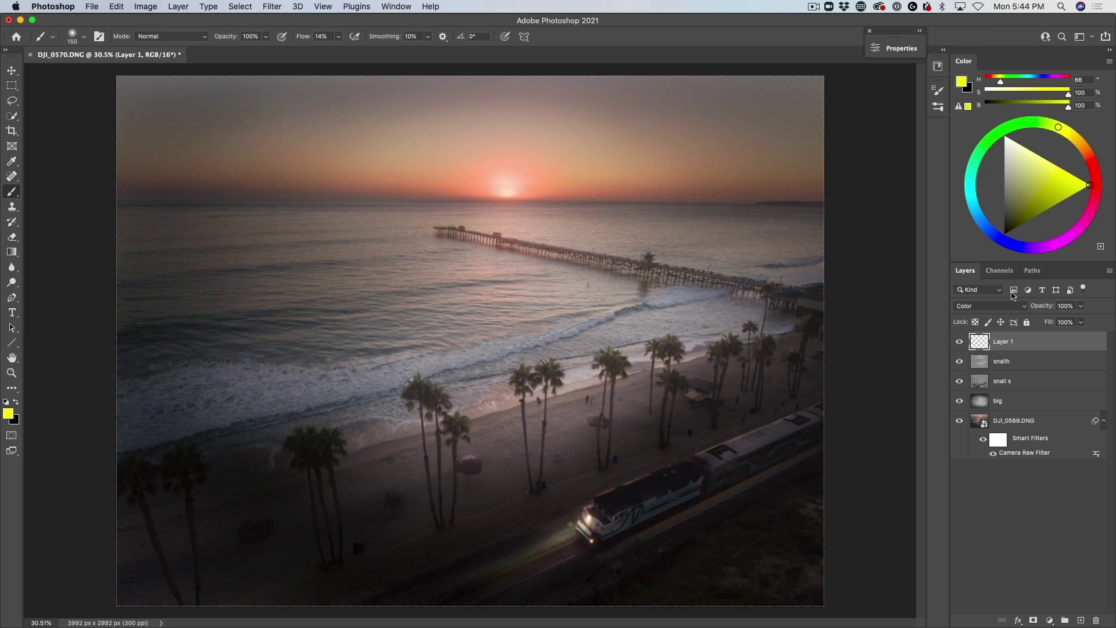
left_click_drag(1041, 307, 981, 306)
left_click_drag(1005, 306, 1001, 308)
Enlarge the yellow brush to 300 px and undo the last strokes
key("bracketright")
key("bracketright")
key("bracketright")
key("bracketright")
key("super+z")
key("super+z")
key("super+z")
key("super+z")
Add another new layer in Color blend mode and set the foreground colour to a saturated blue with hue 205°
left_click(1080, 621)
left_click(988, 306)
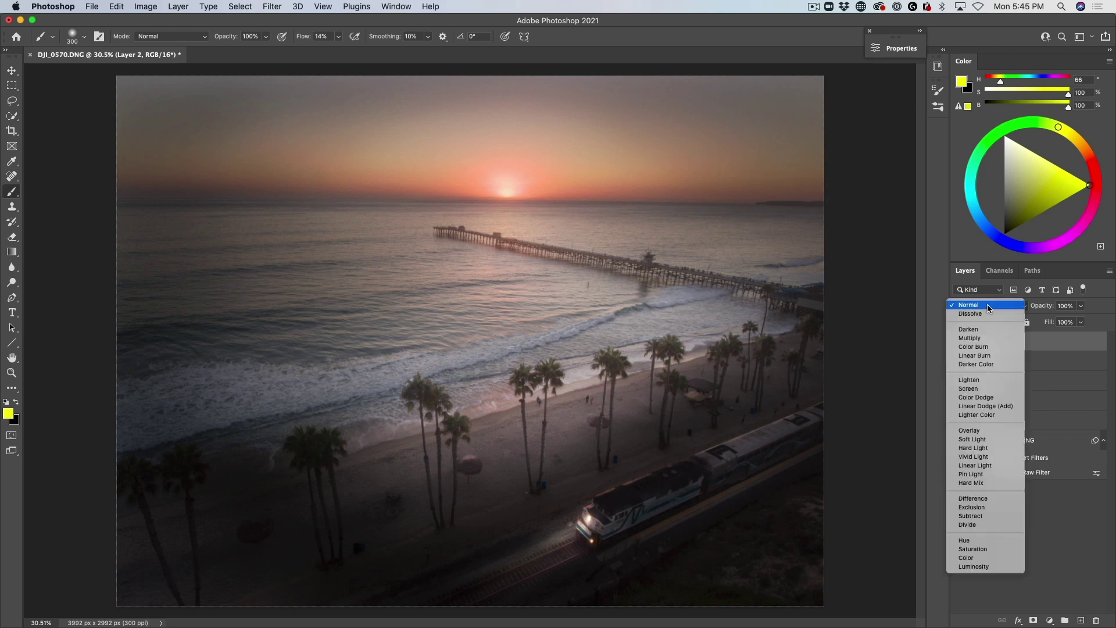
left_click(968, 557)
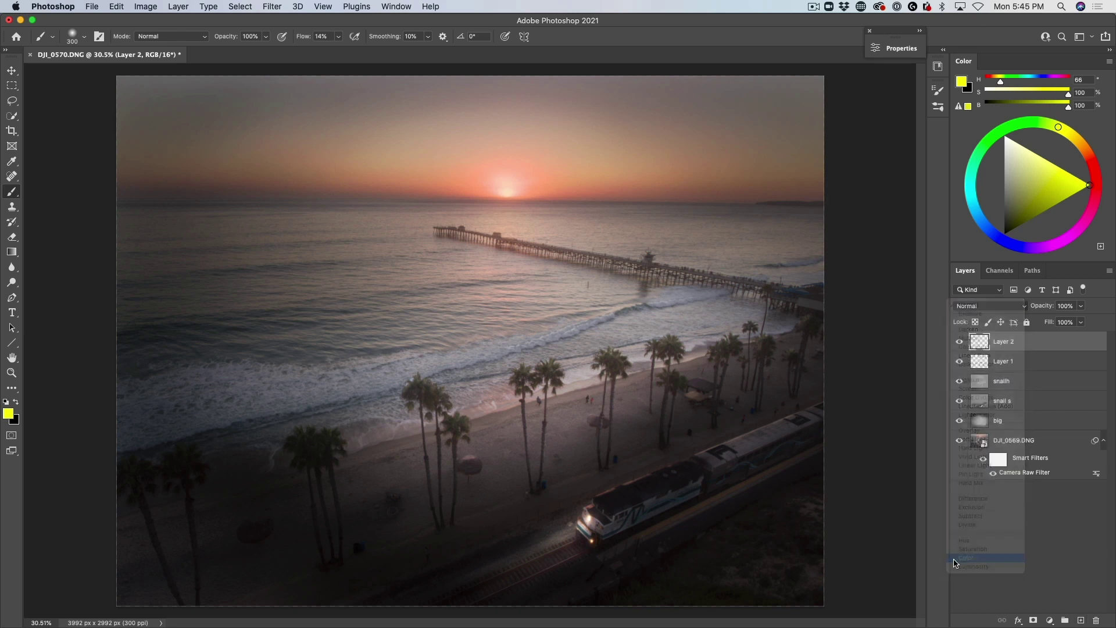
left_click(8, 413)
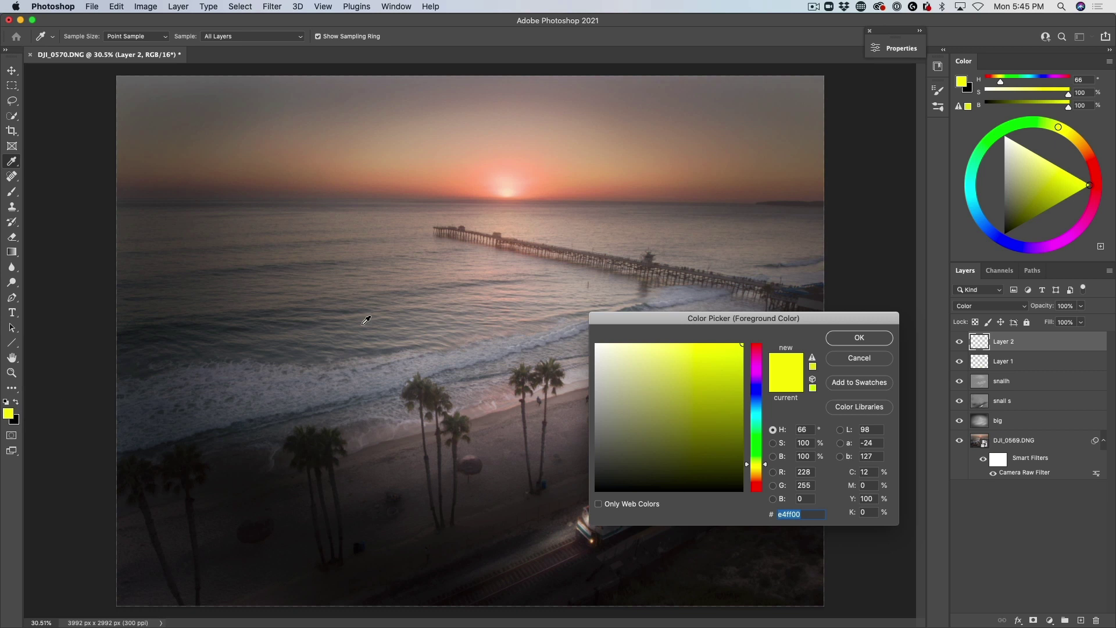
left_click_drag(757, 408, 761, 410)
left_click(843, 343)
key("b")
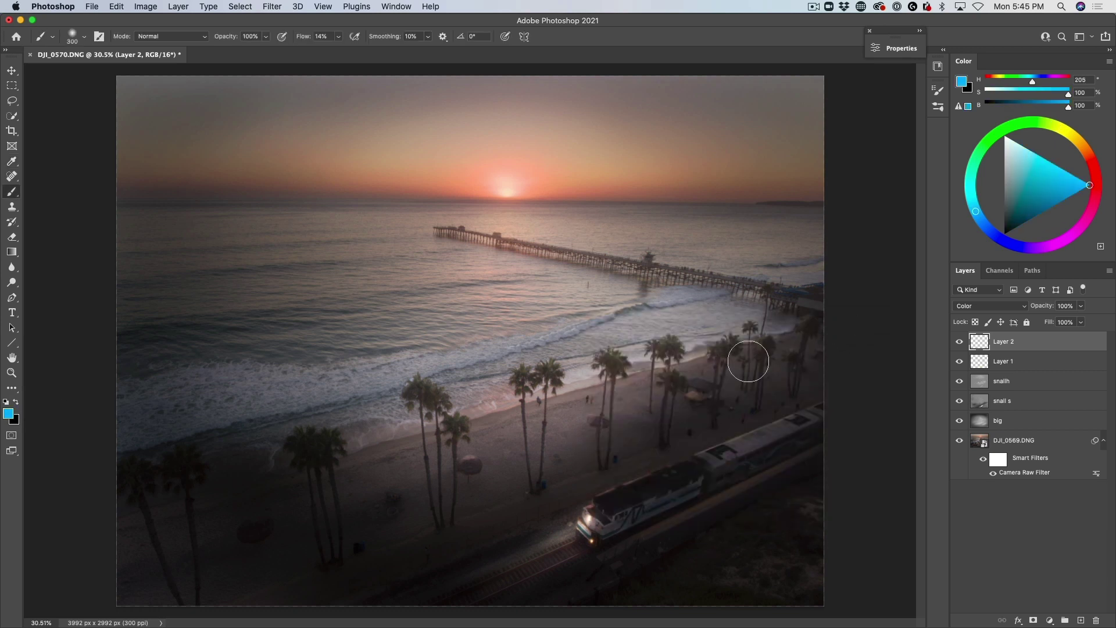
Paint blue over the left side of the ocean and the lower-right foreground with a 900 px brush, and set the layer's opacity to 23%
key("bracketright")
key("bracketright")
mouse_move(155, 319)
left_mouse_down()
mouse_move(162, 236)
mouse_move(154, 466)
mouse_move(158, 419)
mouse_move(248, 469)
mouse_move(187, 573)
mouse_move(261, 282)
mouse_move(132, 322)
left_mouse_up()
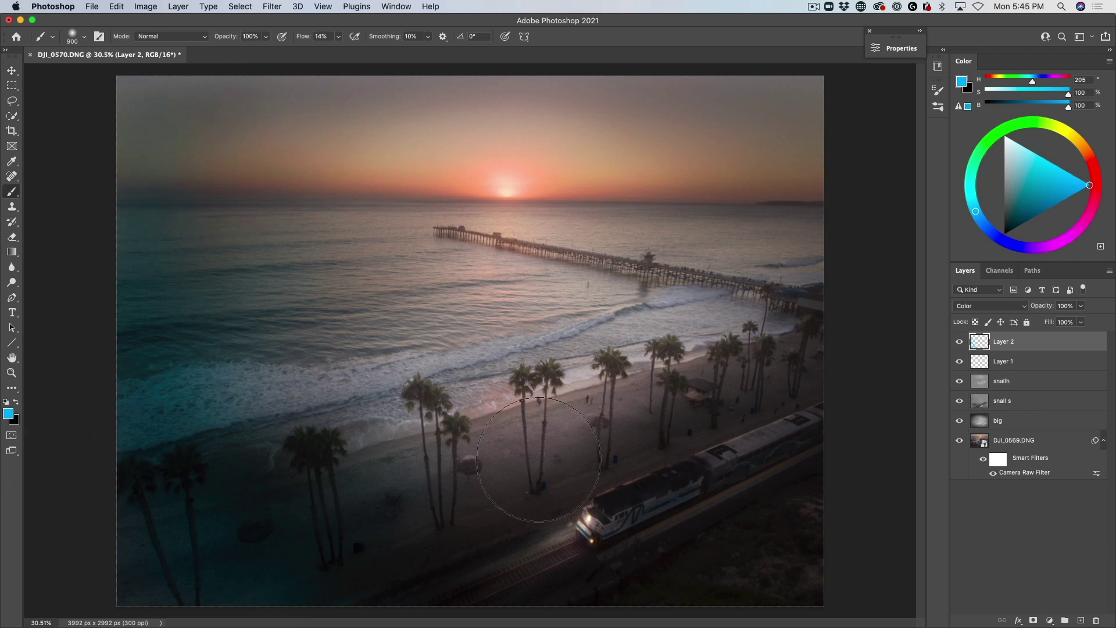
mouse_move(901, 473)
left_mouse_down()
mouse_move(831, 553)
mouse_move(635, 572)
mouse_move(916, 453)
mouse_move(756, 527)
mouse_move(818, 480)
mouse_move(795, 487)
mouse_move(576, 588)
left_mouse_up()
left_click_drag(1044, 309, 915, 314)
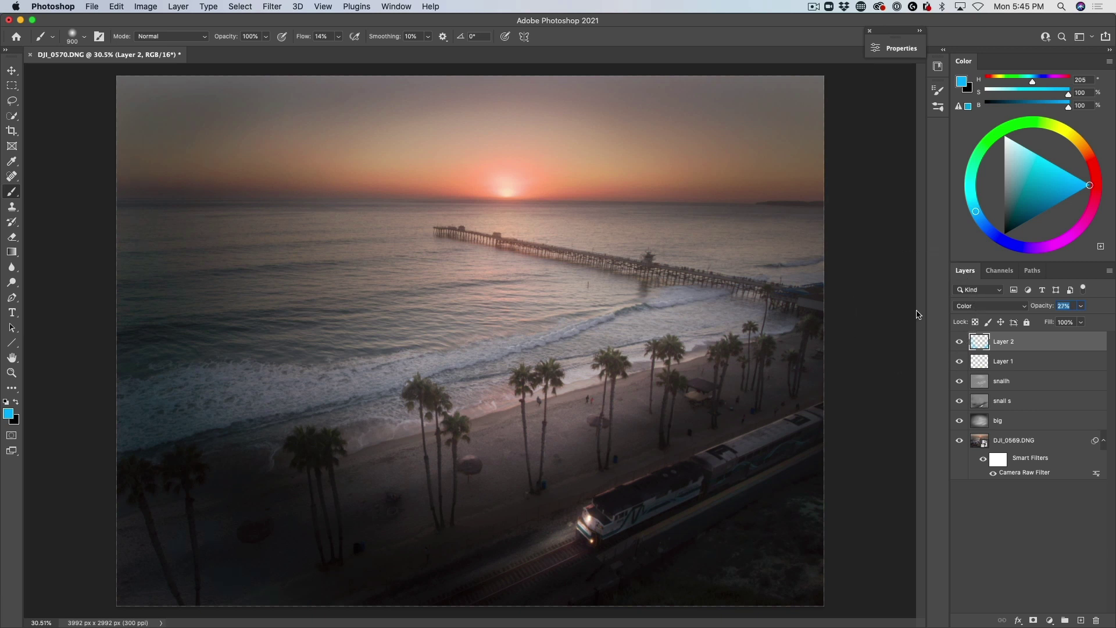
left_click_drag(918, 315, 906, 311)
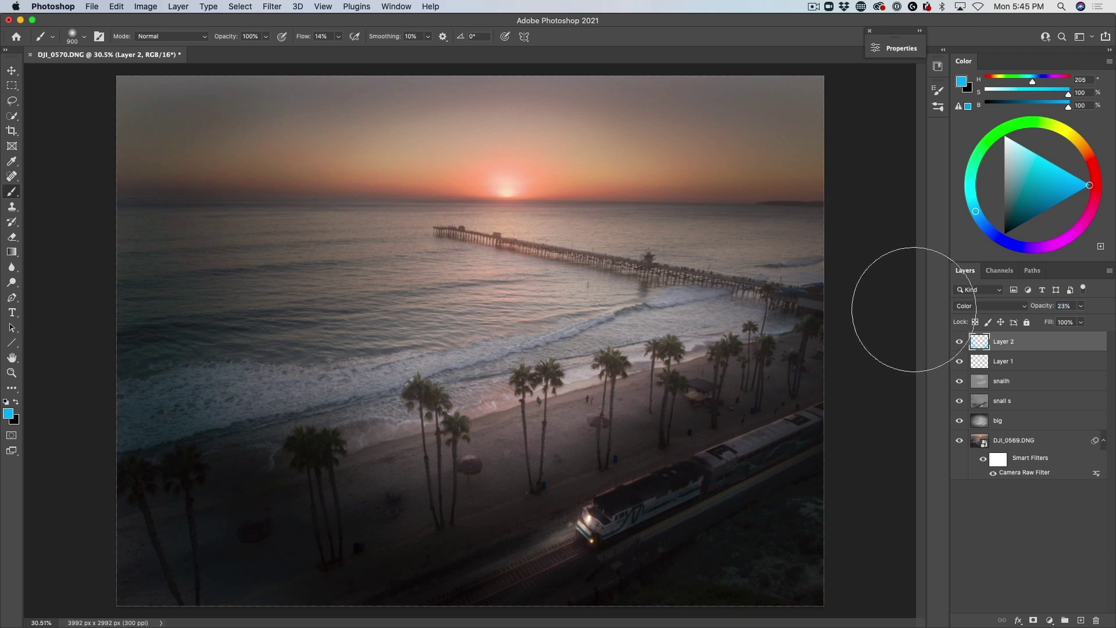
Compare the photo with and without all layers above DJI_0569.DNG, and with the big and snall s layers individually hidden
left_click(12, 72)
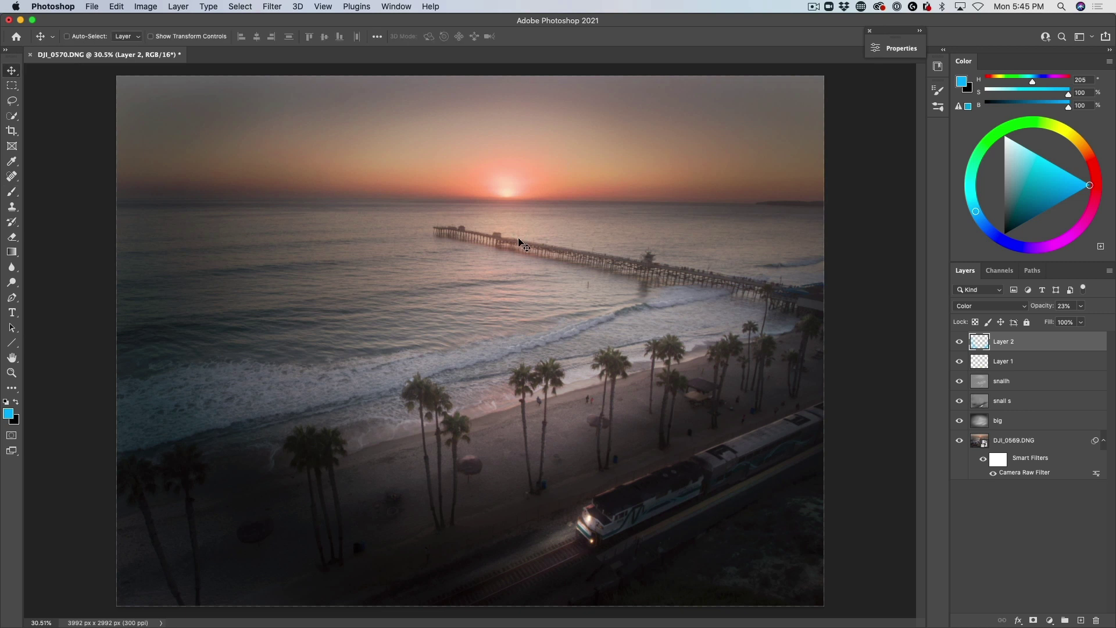
scroll(518, 243, "down", 3)
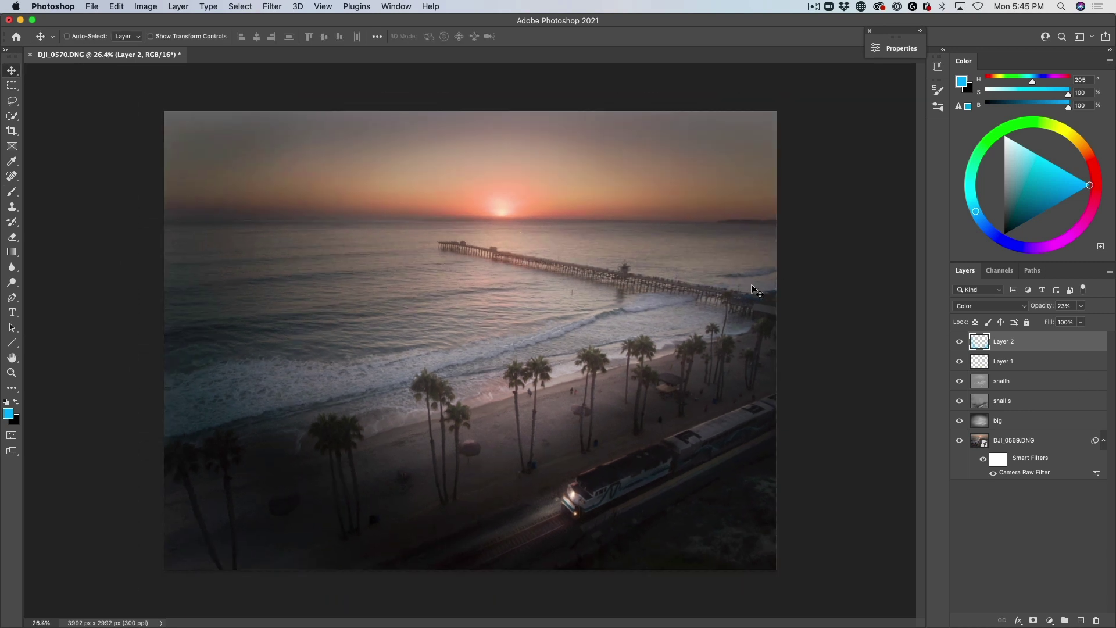
left_click(959, 442, "alt")
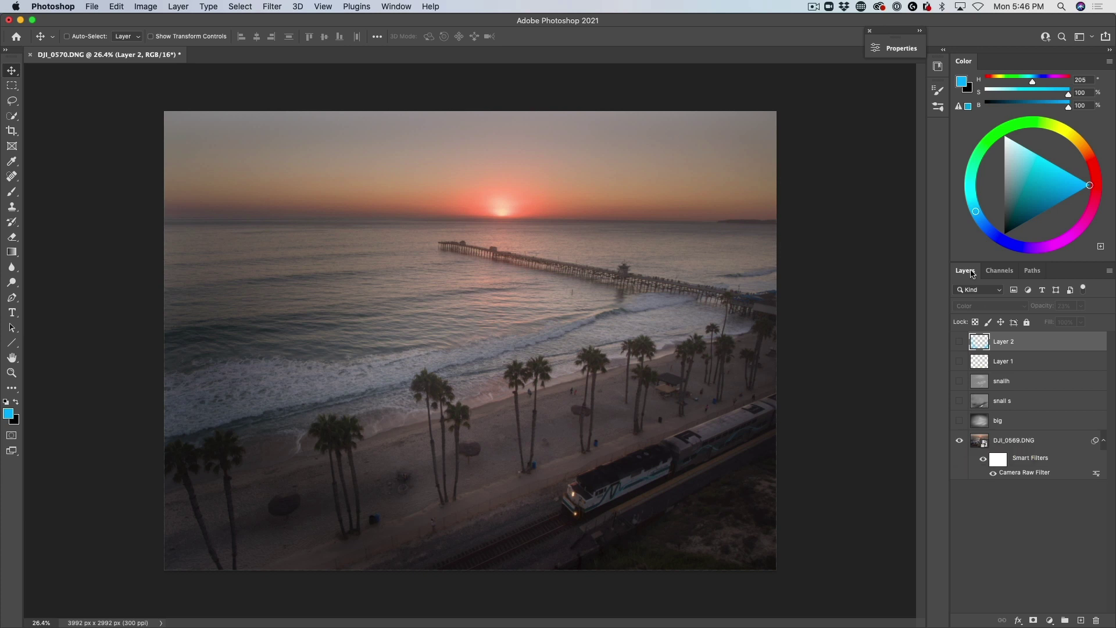
left_click(959, 441, "alt")
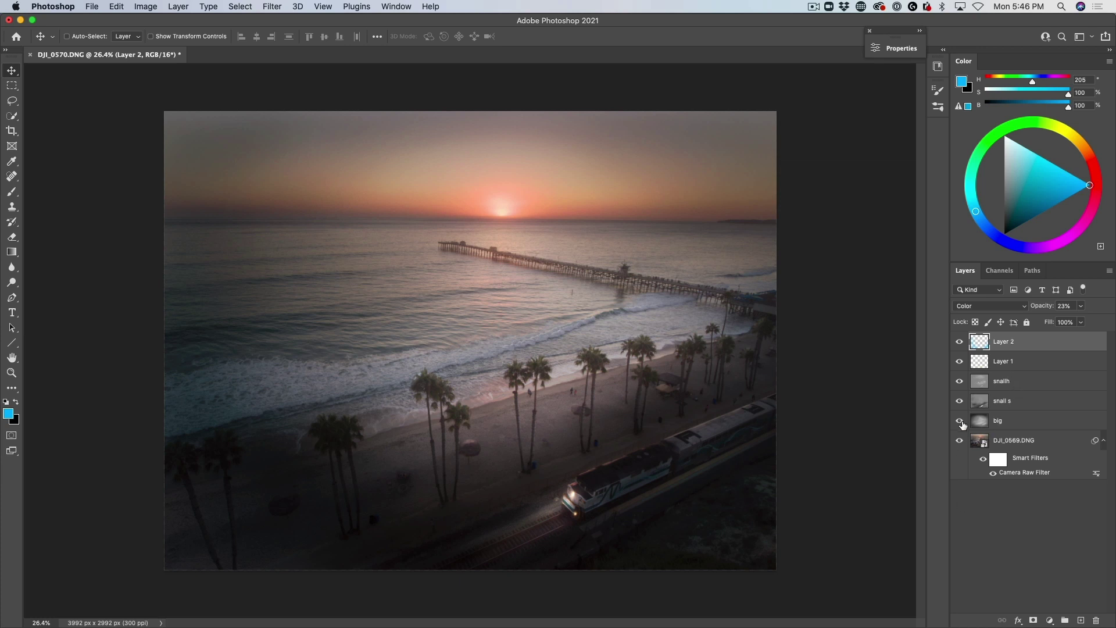
left_click(959, 420)
left_click(959, 420)
left_click(959, 401)
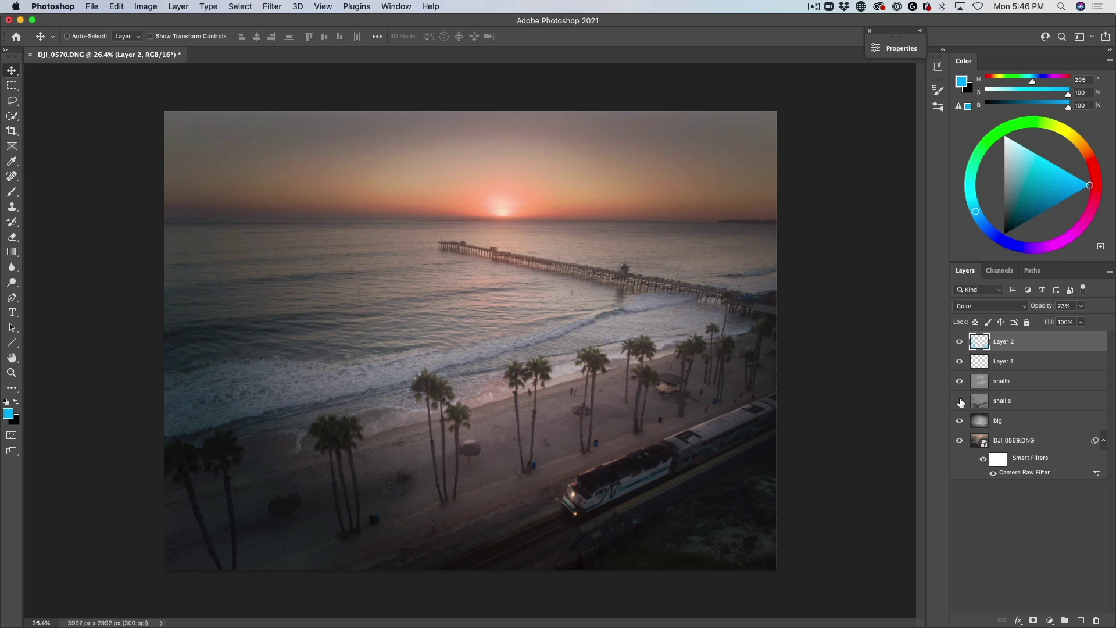
left_click(959, 401)
Lower the opacity of the snall s layer to 87%
left_click(976, 401)
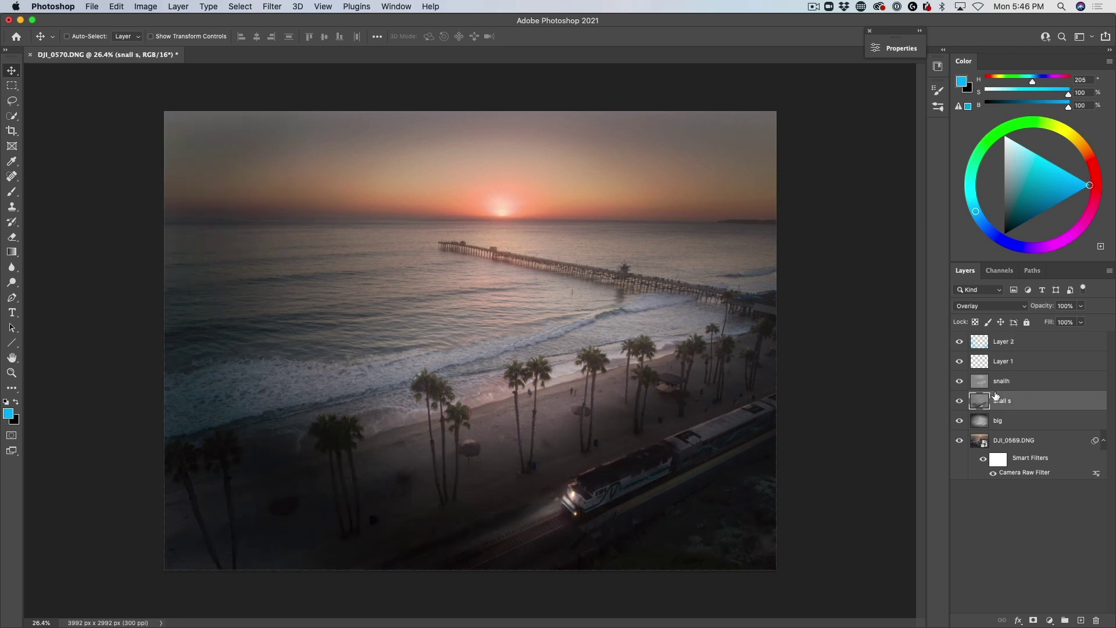
left_click_drag(1037, 308, 1036, 309)
left_click_drag(1028, 307, 1030, 309)
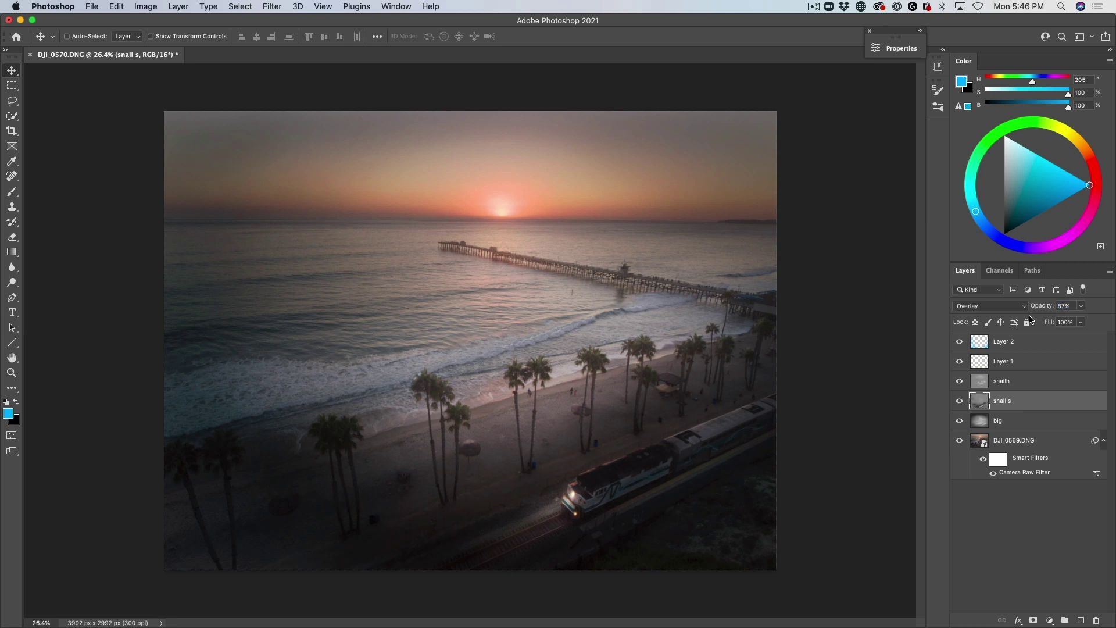